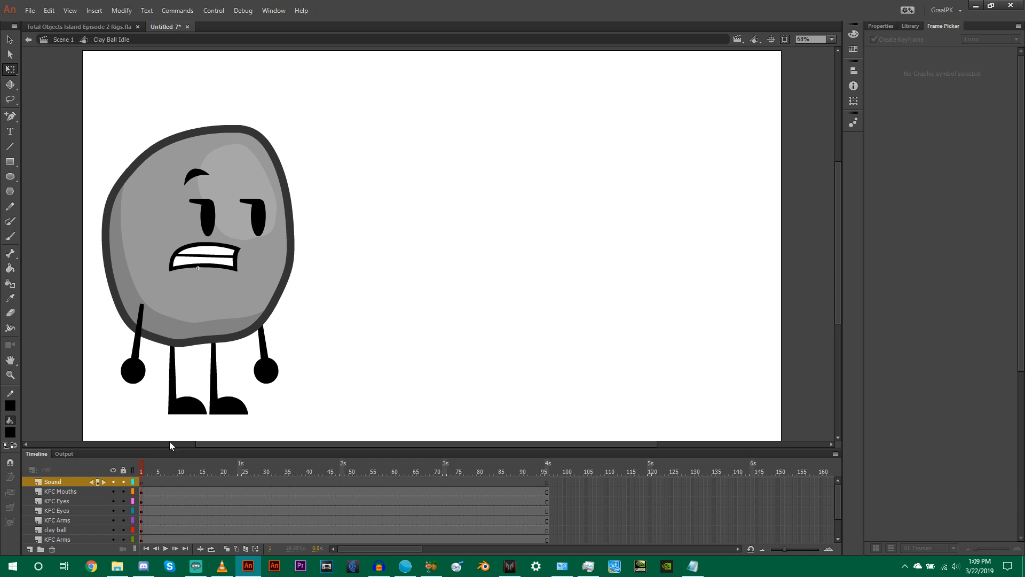
- Switch the character's left leg symbol to frame 11 and the right leg symbol to frame 12
click(188, 409)
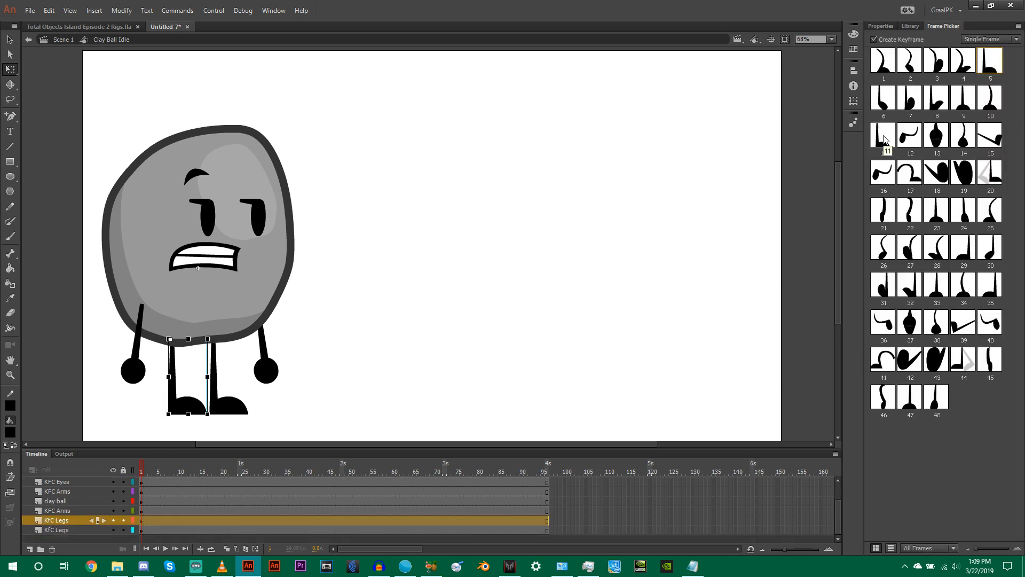
click(881, 26)
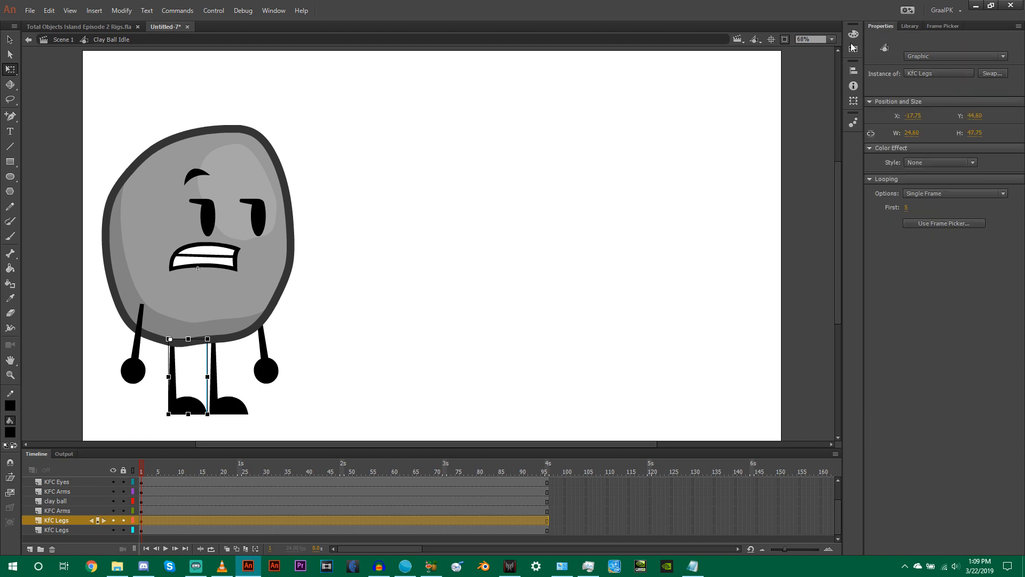
click(940, 29)
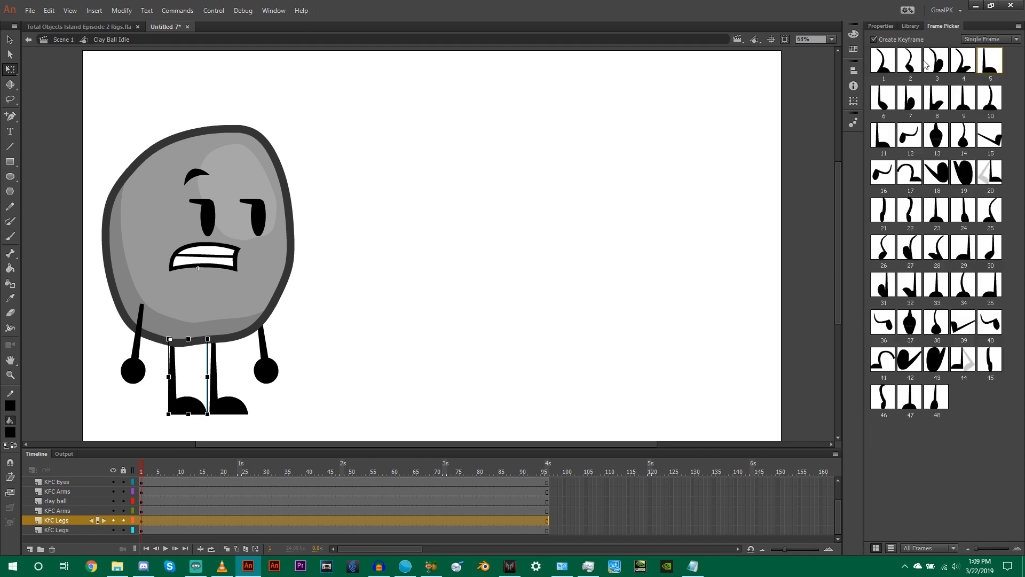
click(889, 140)
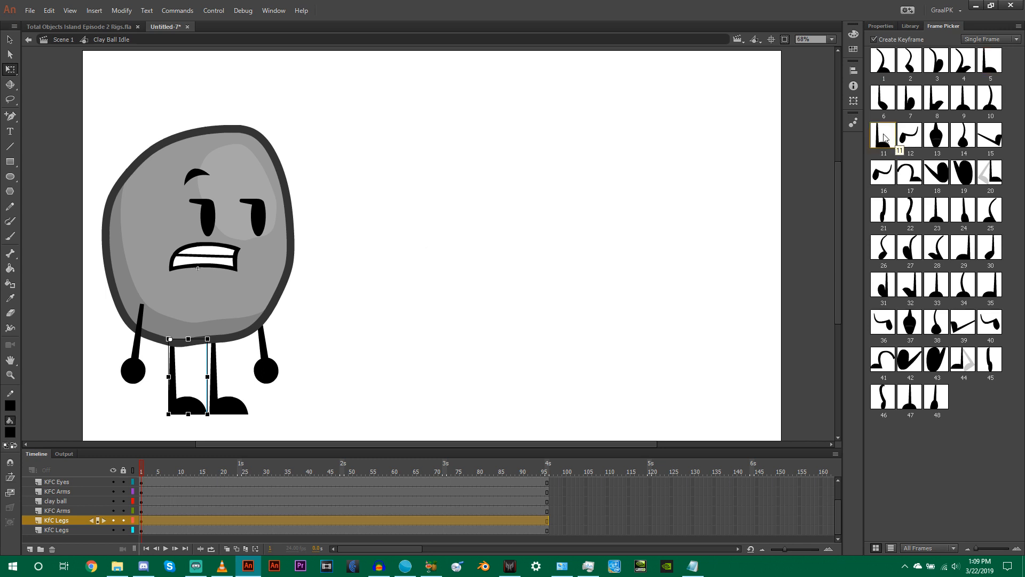
click(243, 411)
click(909, 134)
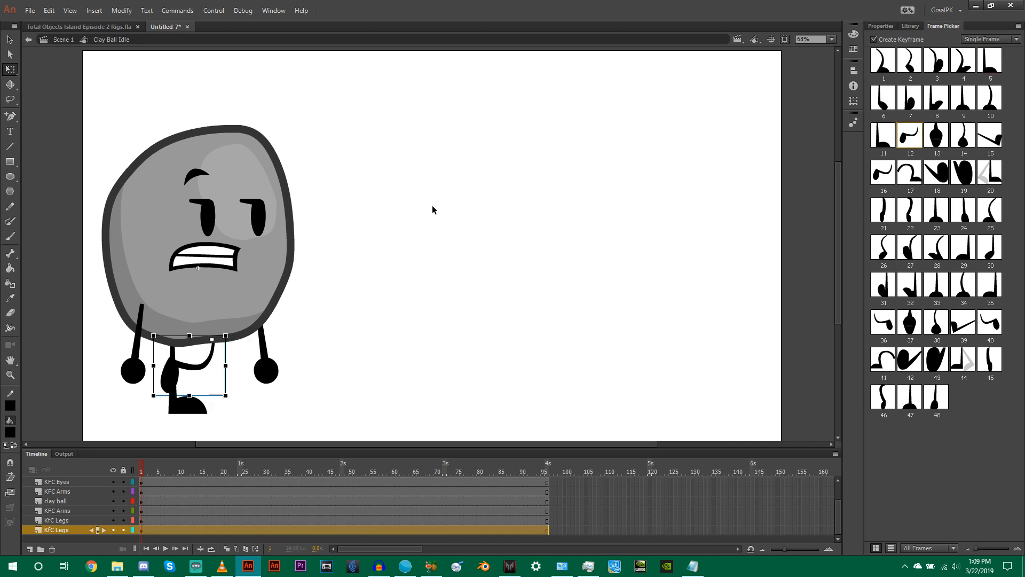
- Select both leg symbols and break them apart into their nested walk cycle instances
click(329, 232)
click(200, 410)
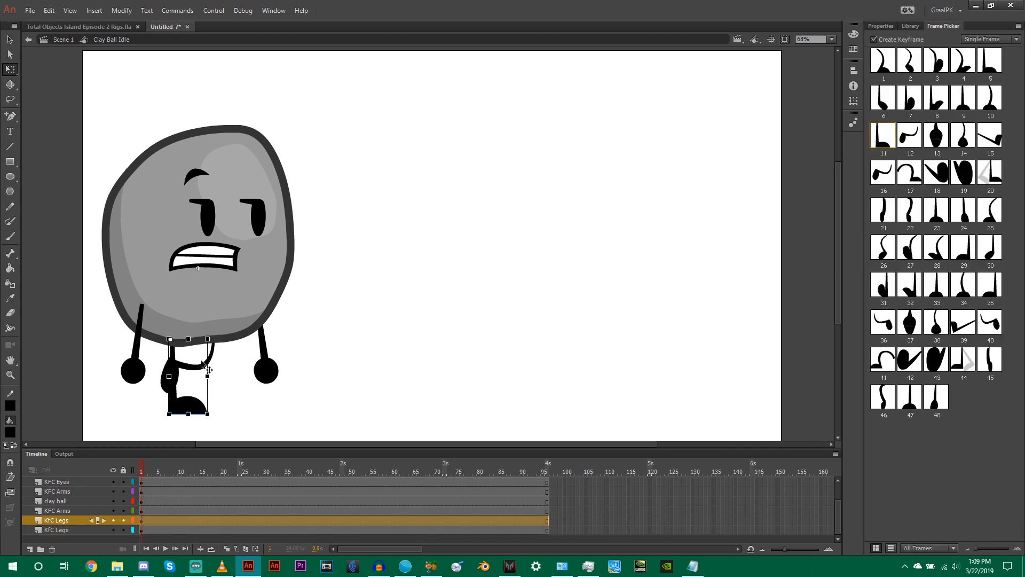
click(215, 372)
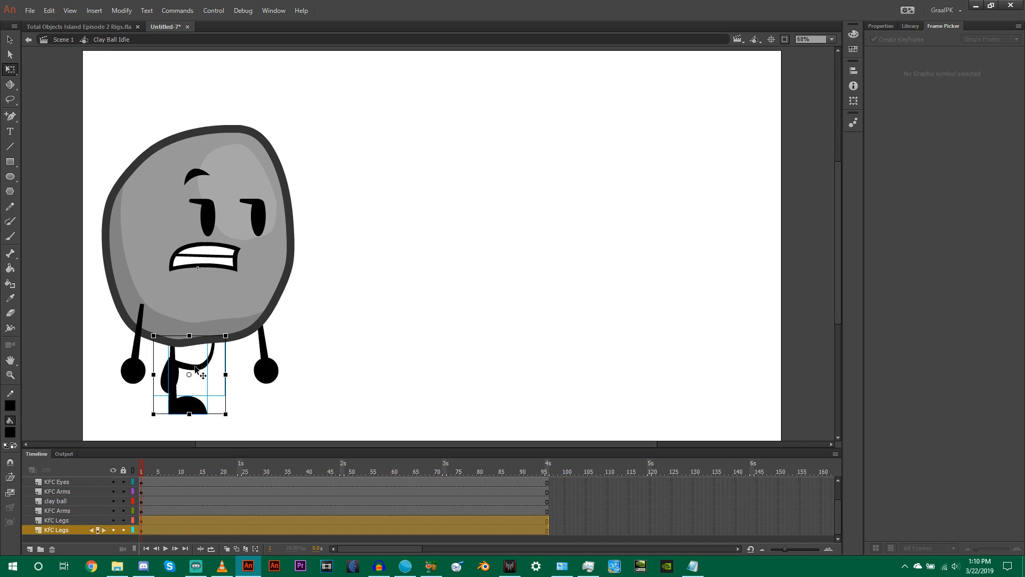
right_click(196, 368)
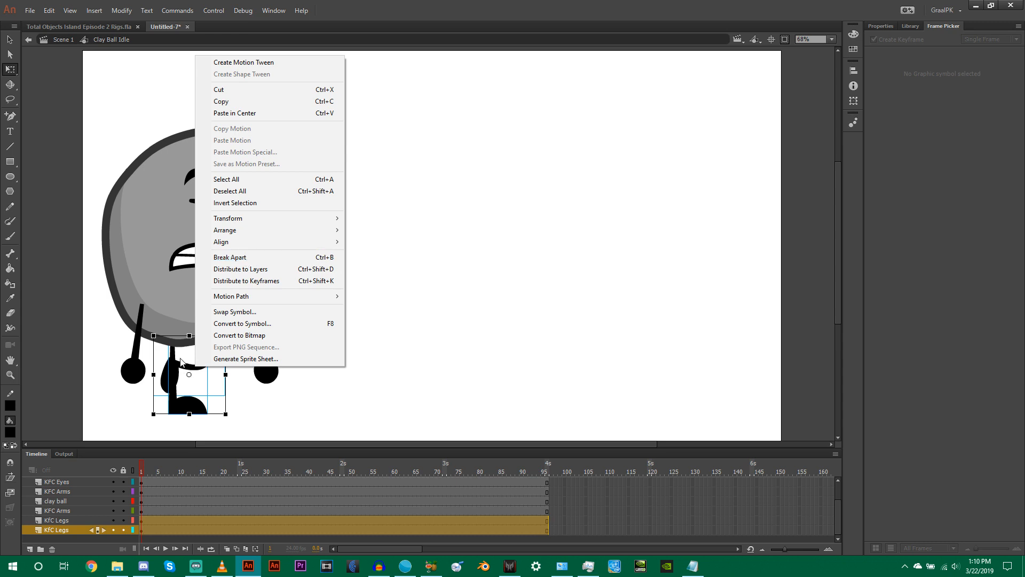
click(239, 258)
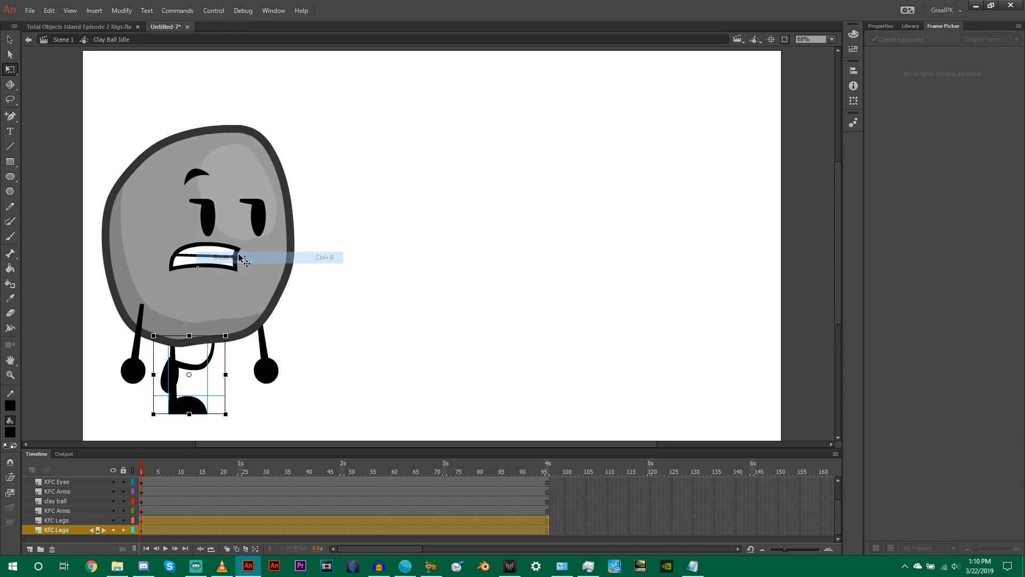
- Change the instance behavior of both broken-apart legs to Graphic
click(879, 26)
click(929, 55)
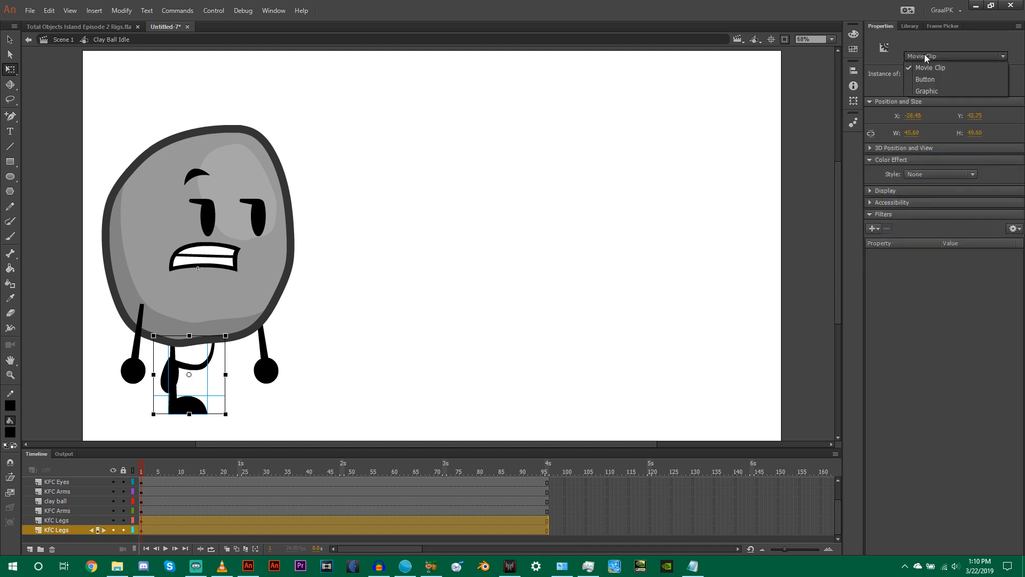
click(934, 88)
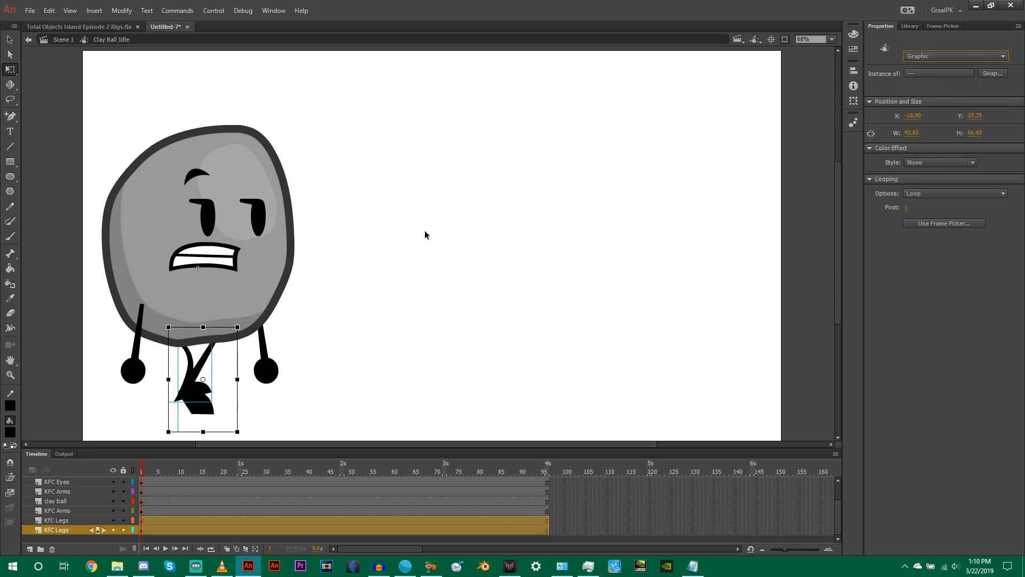
click(362, 345)
- Set the looping start to frame 14 for both the left and the right walk cycle leg
click(202, 385)
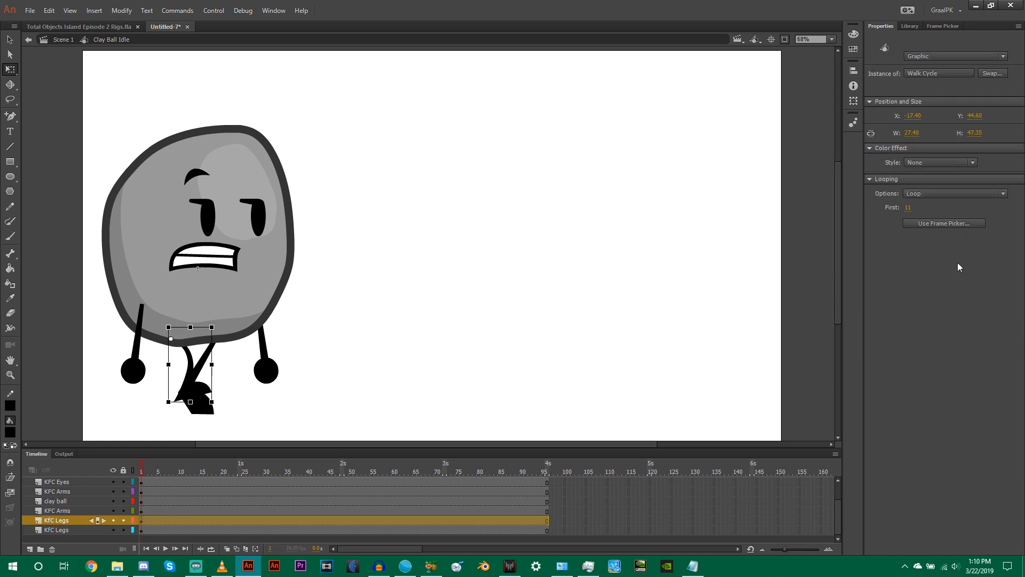
click(960, 224)
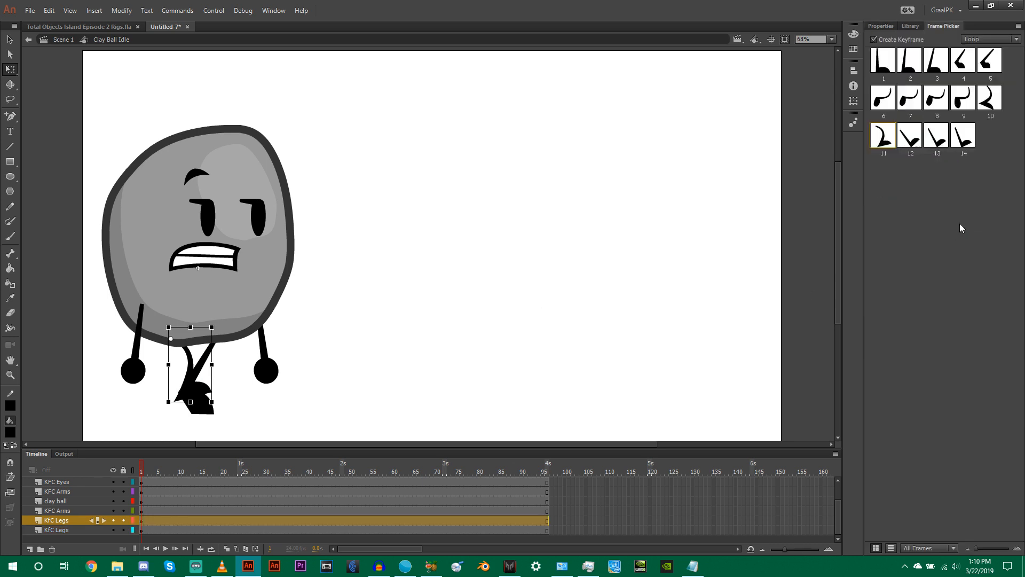
click(967, 139)
click(432, 305)
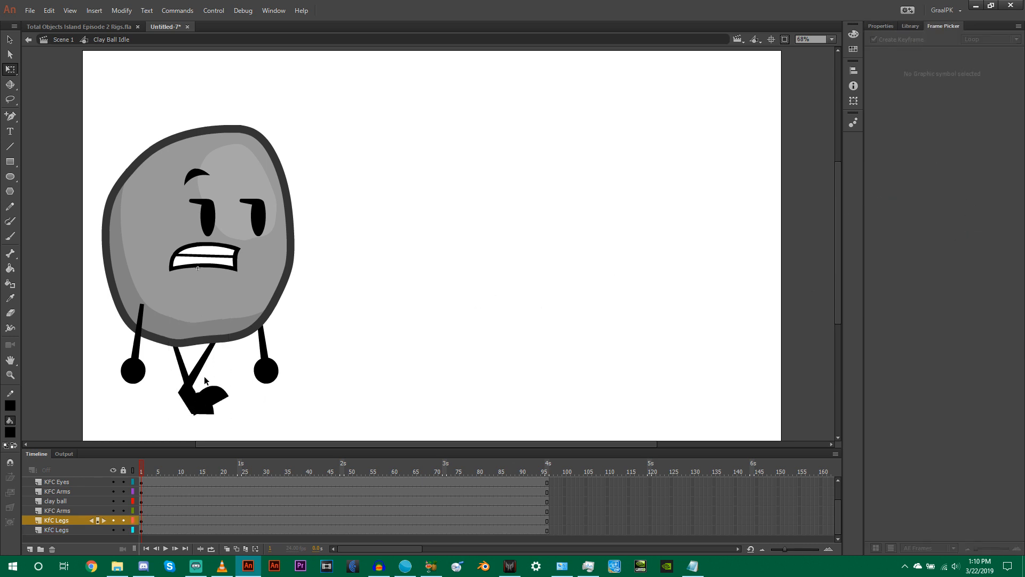
click(206, 358)
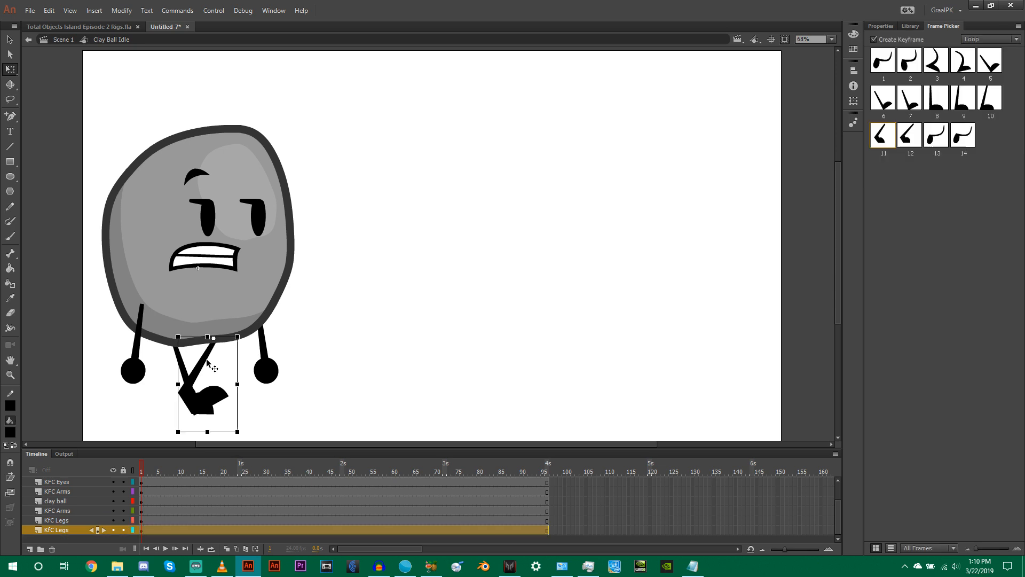
click(963, 135)
click(482, 279)
- Insert keyframes at frame 5 on the mouth, eye, arm and clay ball layers
drag(144, 466, 159, 512)
scroll(166, 500, up, 1)
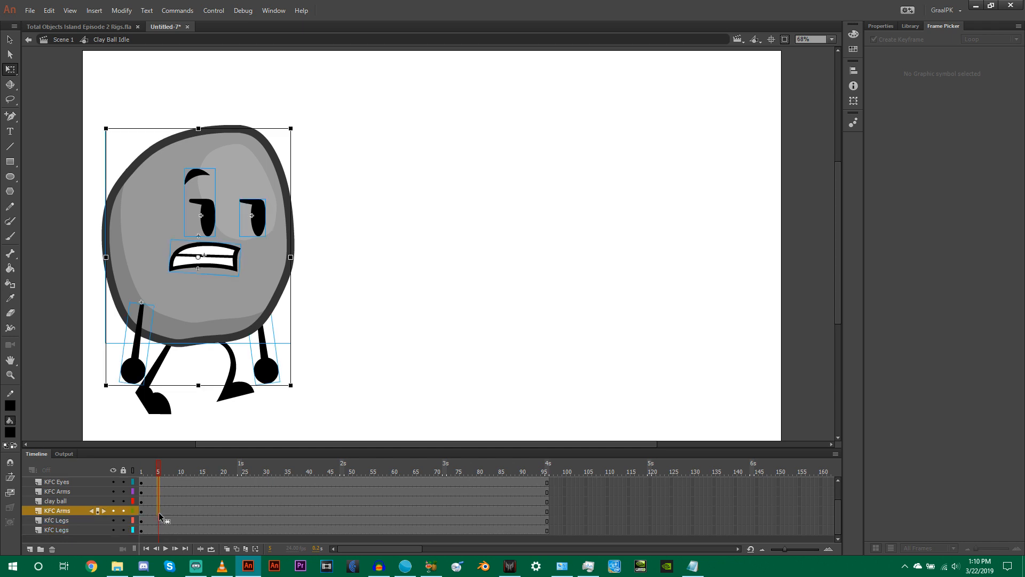
right_click(159, 511)
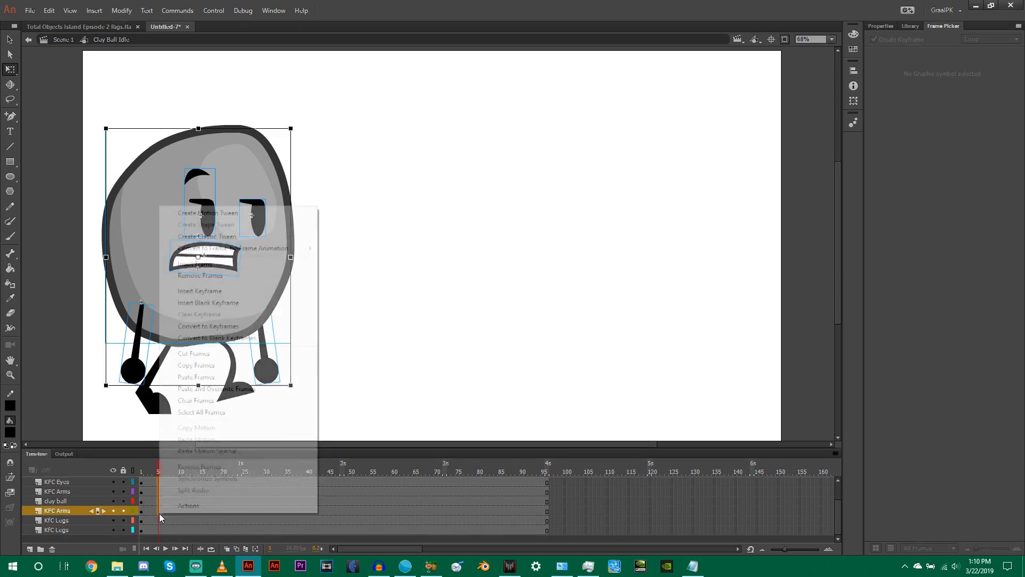
click(197, 291)
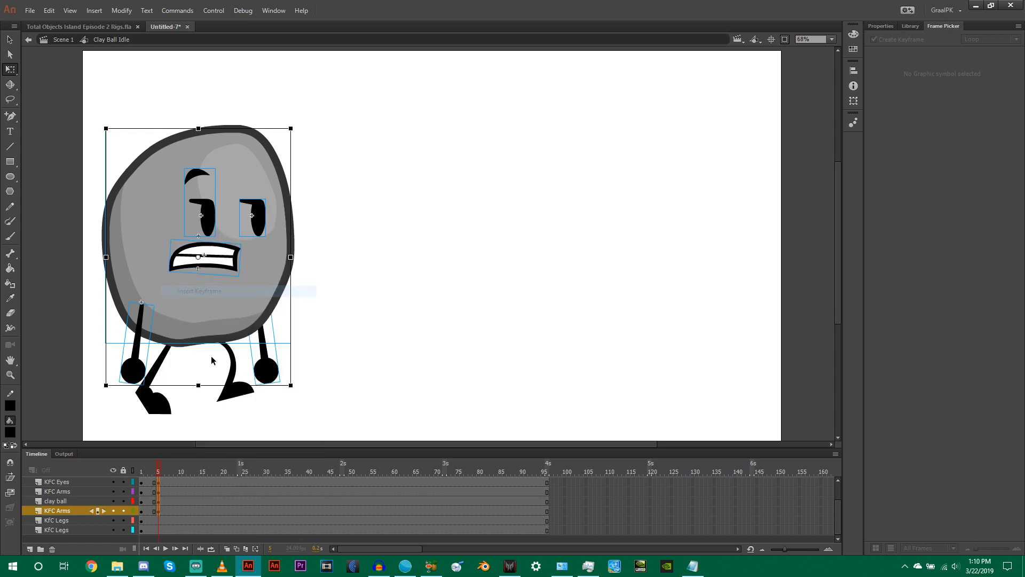
- Rotate both arms slightly inward towards the body at frame 5
click(341, 369)
scroll(168, 508, up, 1)
scroll(169, 504, up, 1)
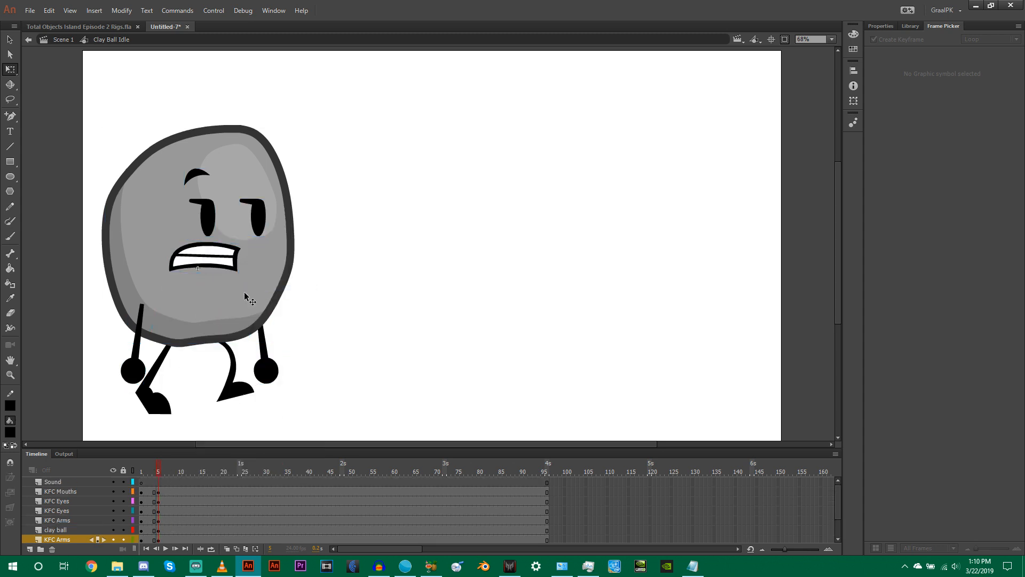
click(140, 372)
drag(123, 382, 130, 380)
click(264, 372)
drag(281, 376, 278, 378)
click(305, 352)
- Insert keyframes at frame 9 on the mouth, eye, arm and clay ball layers
drag(158, 472, 182, 534)
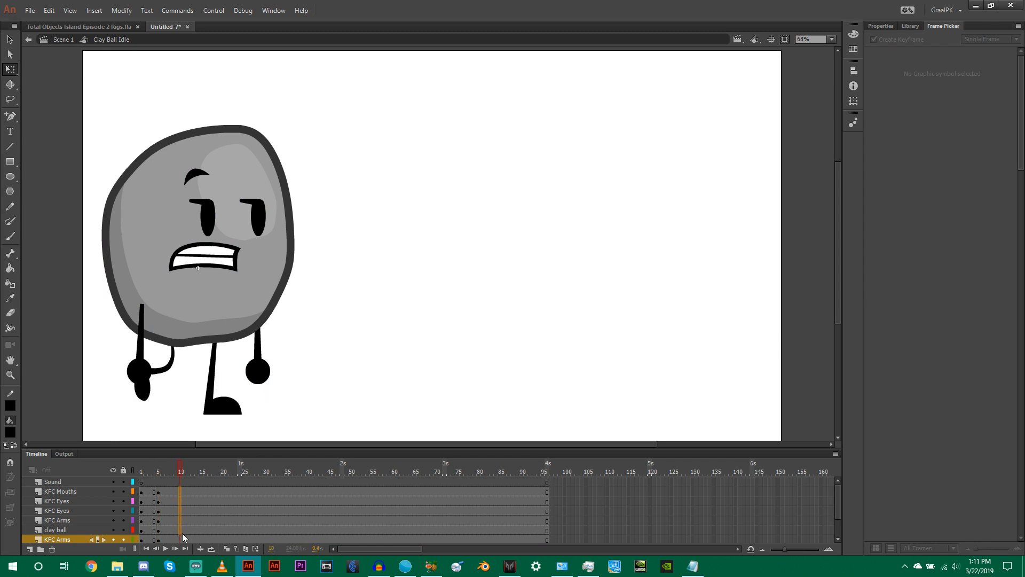
scroll(180, 532, down, 1)
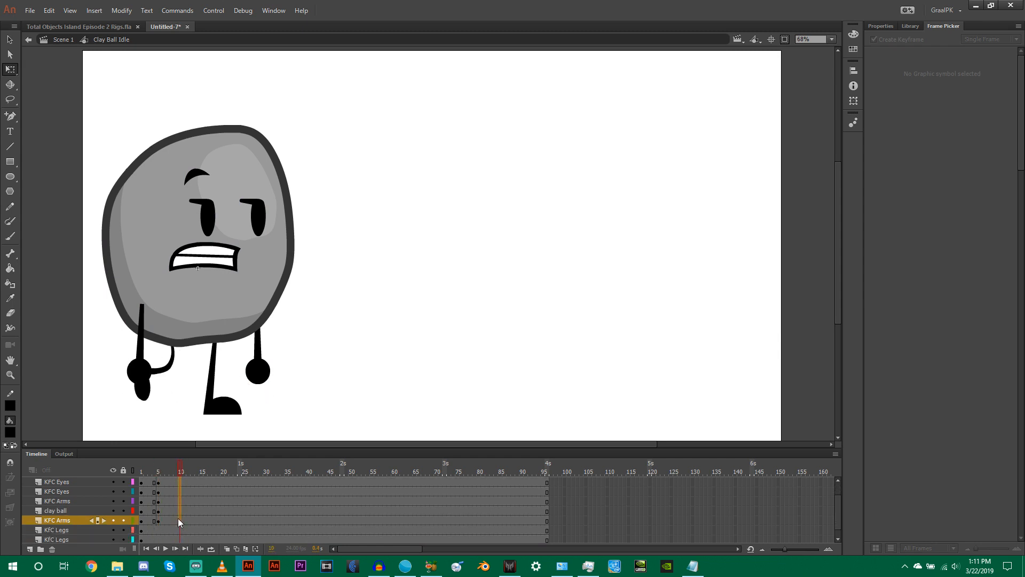
click(177, 516)
right_click(176, 514)
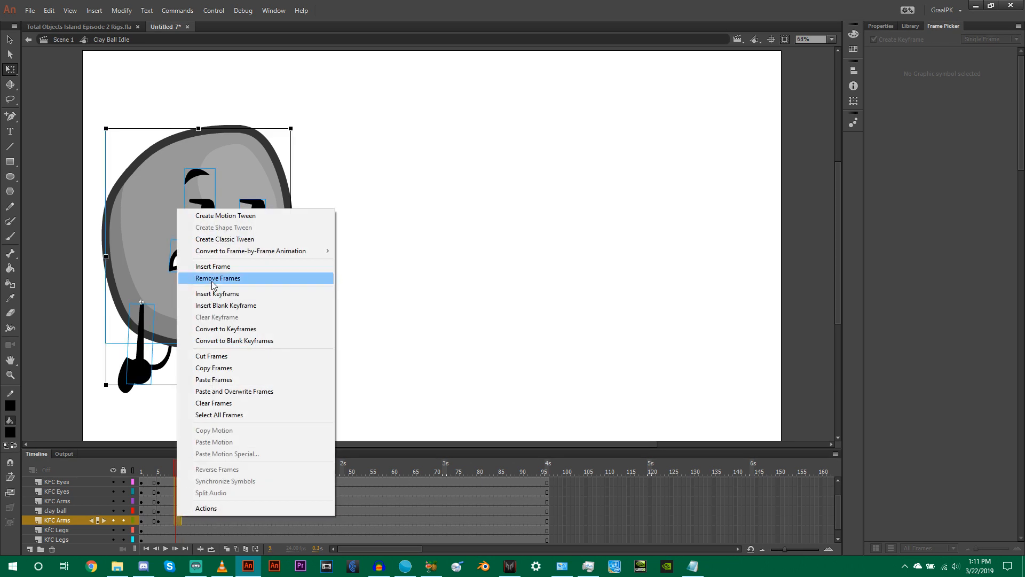
click(207, 297)
- Rotate both arms further inward at frame 9 so the hands swing towards the legs
click(144, 376)
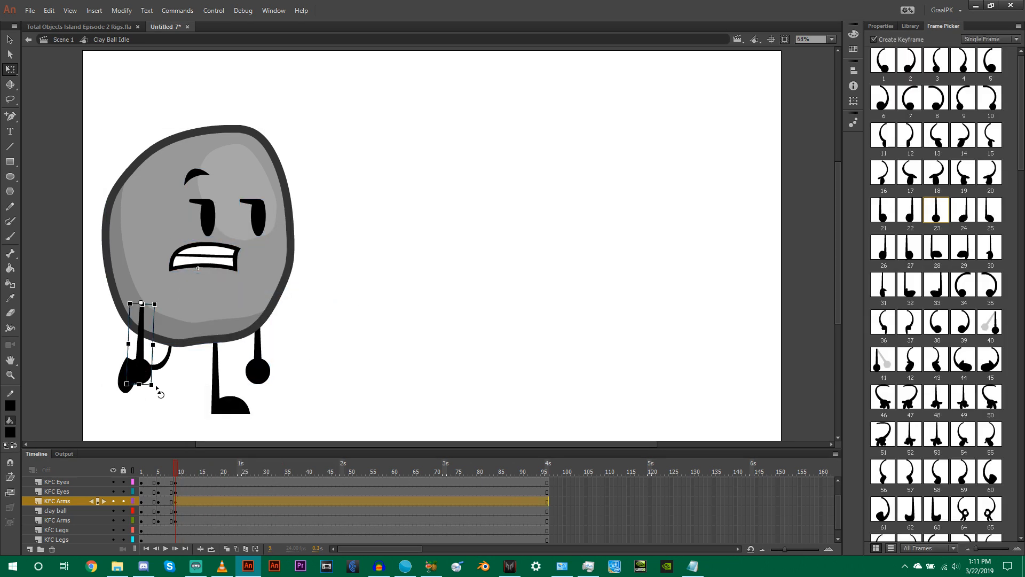
drag(157, 385, 165, 390)
click(258, 368)
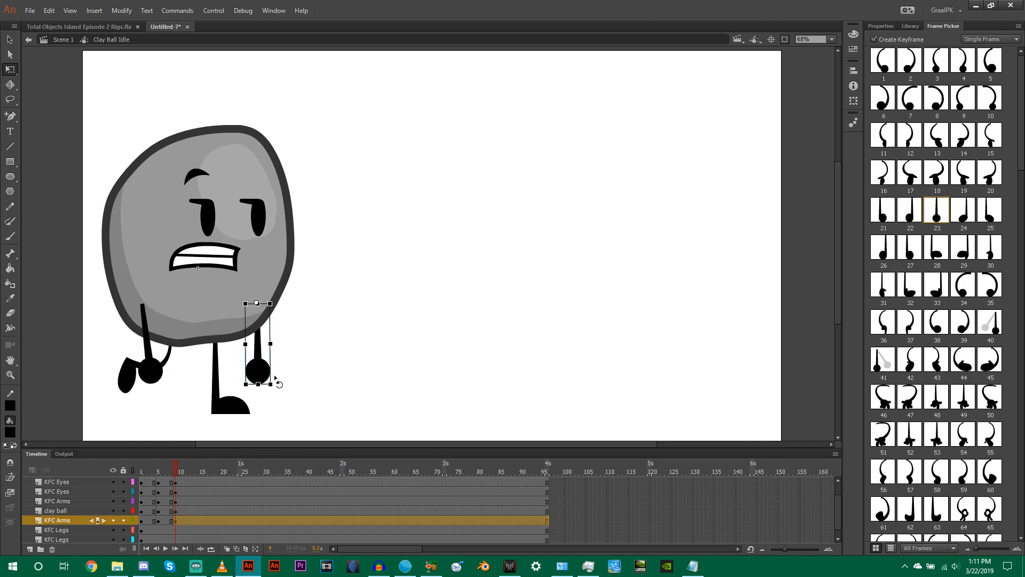
drag(275, 379, 272, 387)
click(335, 357)
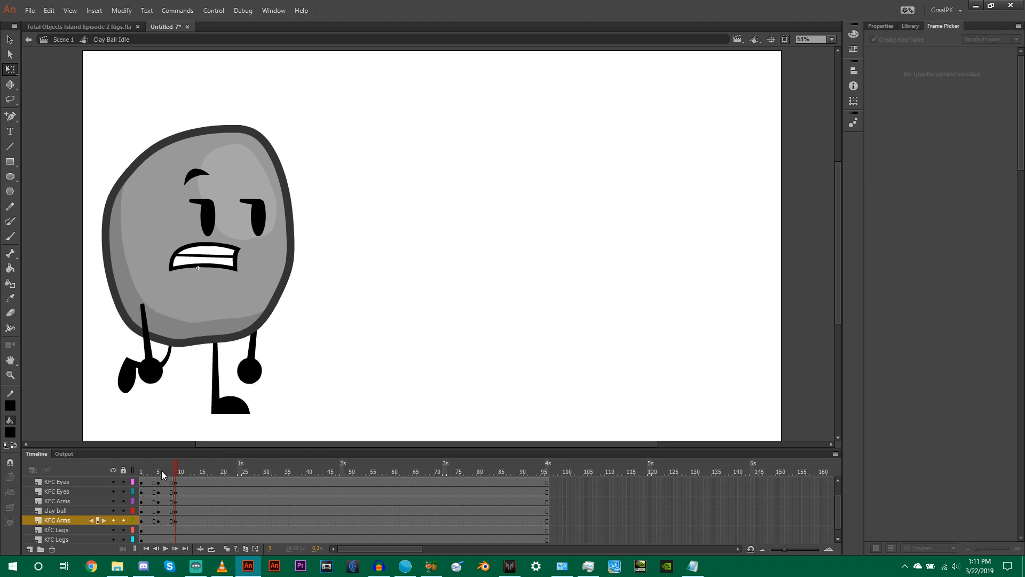
click(166, 470)
drag(151, 467, 190, 466)
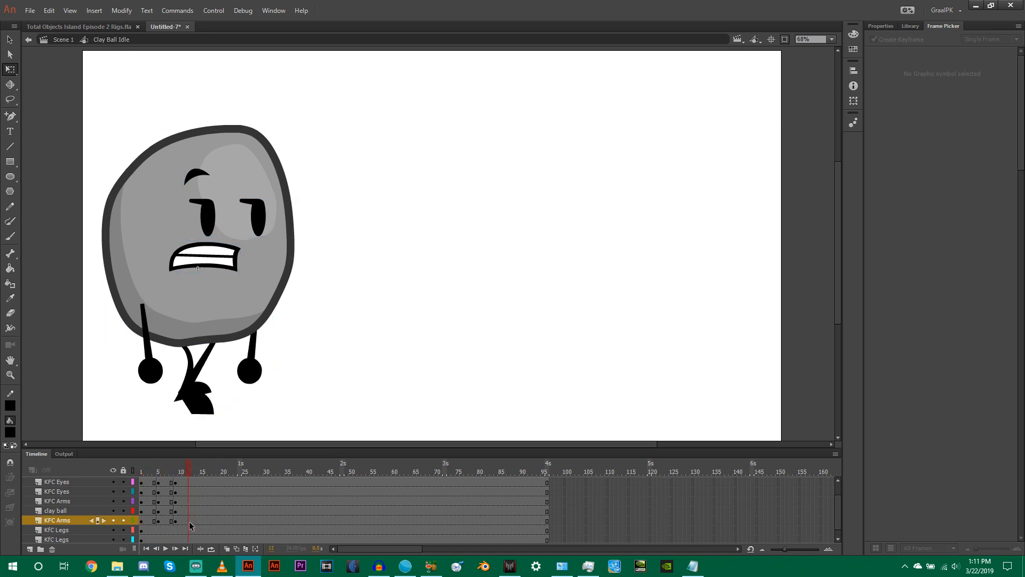
drag(189, 523, 188, 492)
right_click(188, 492)
click(267, 268)
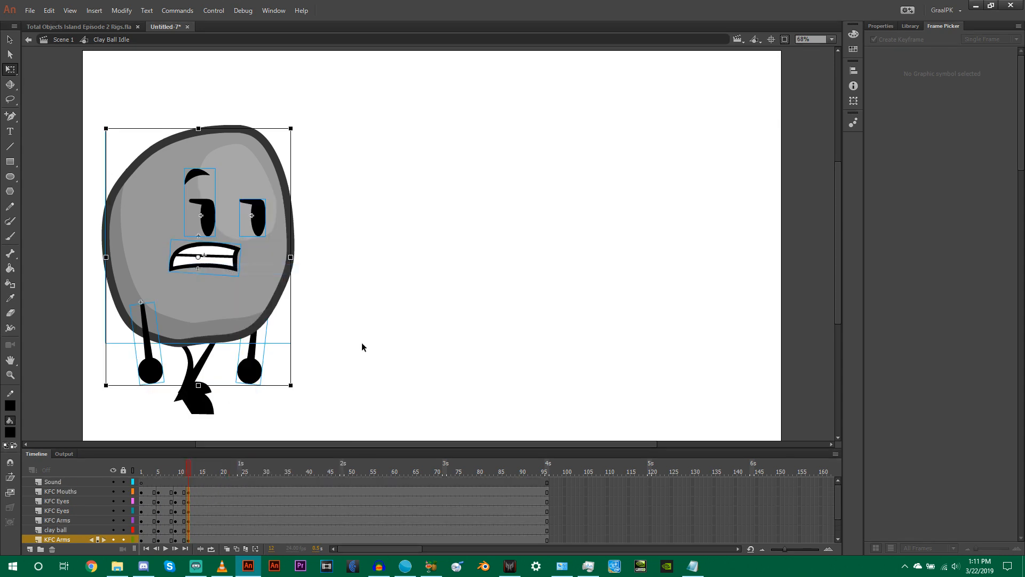
key(ctrl+z)
- Insert keyframes at frame 13 on the mouth, eye, arm and clay ball layers
drag(187, 468, 194, 514)
right_click(193, 514)
click(235, 289)
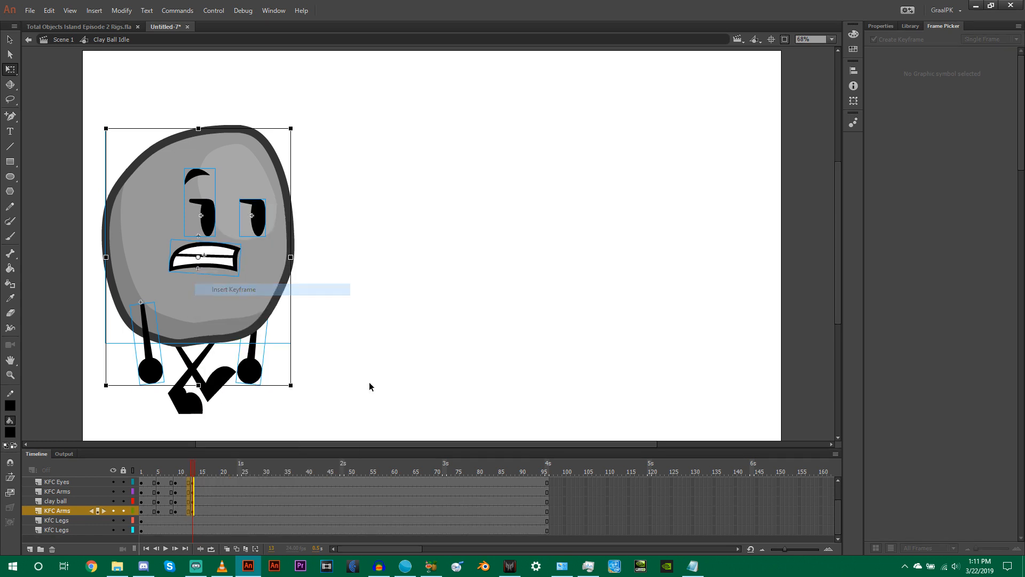
- Rotate both arms back outward at frame 13 until they hang straight down
click(370, 386)
scroll(167, 489, up, 3)
click(143, 357)
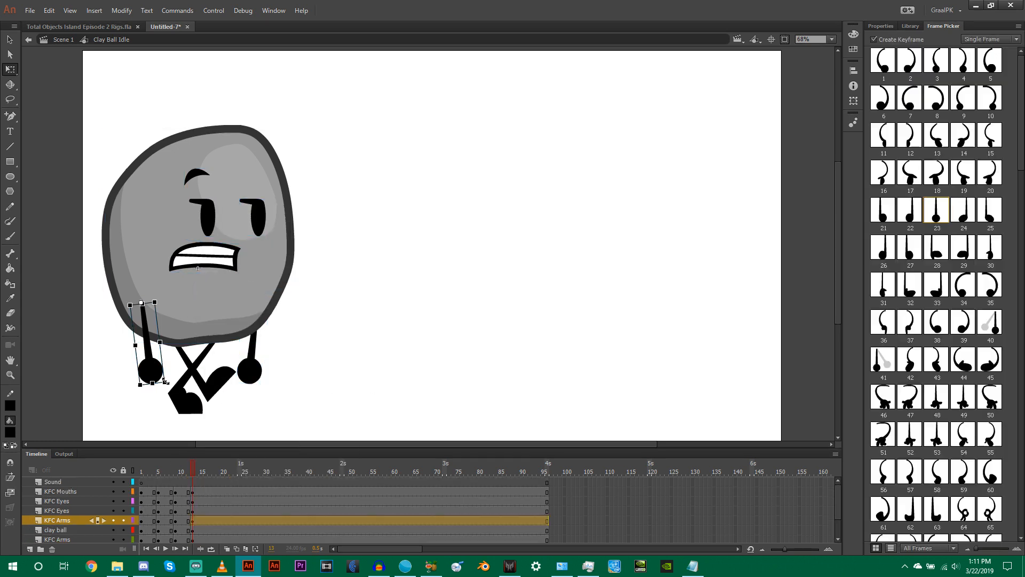
drag(166, 387, 163, 383)
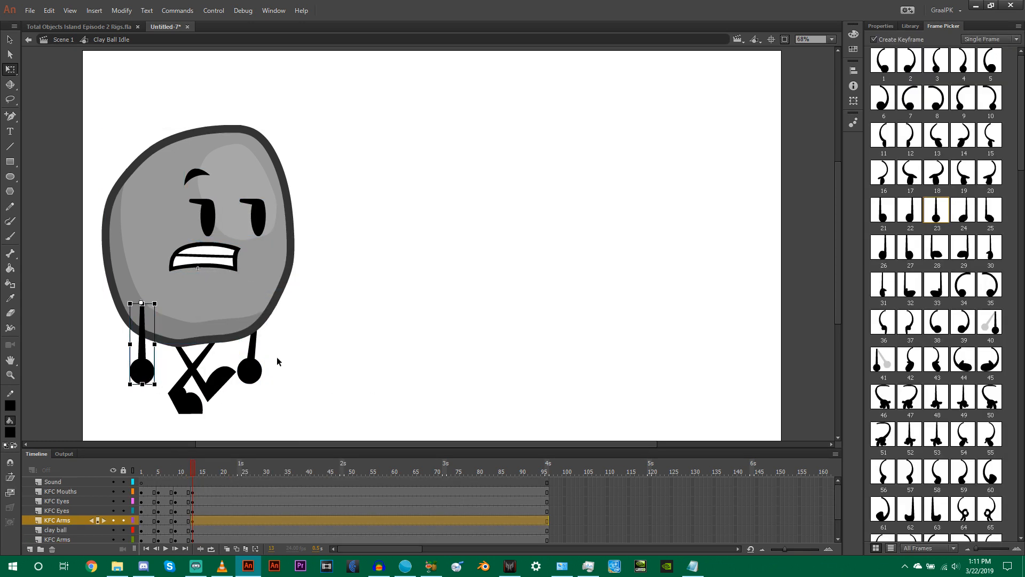
click(257, 367)
drag(270, 385, 277, 380)
click(285, 372)
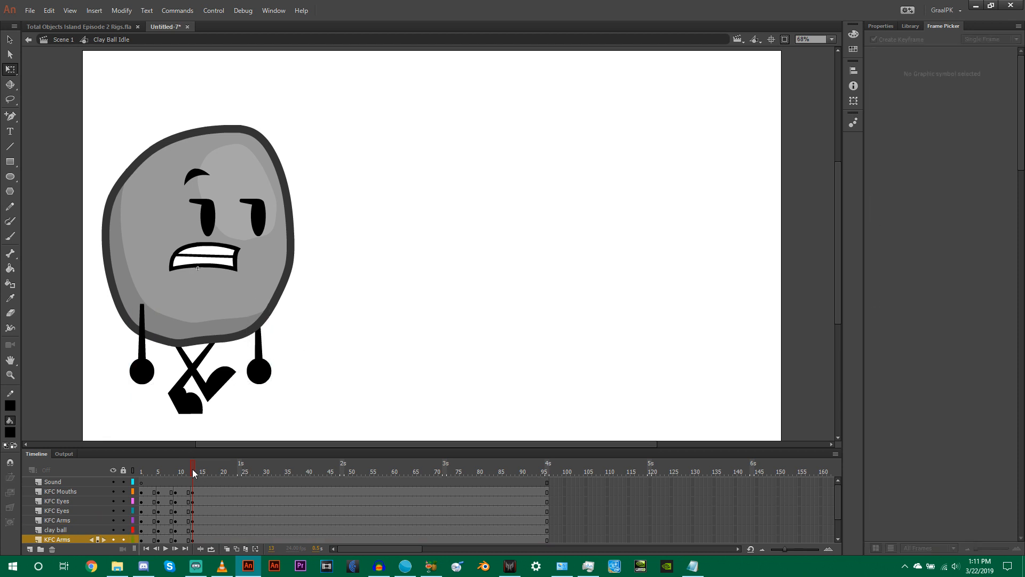
- Insert keyframes at frame 17 on the mouth, eye, arm and clay ball layers
drag(192, 469, 209, 472)
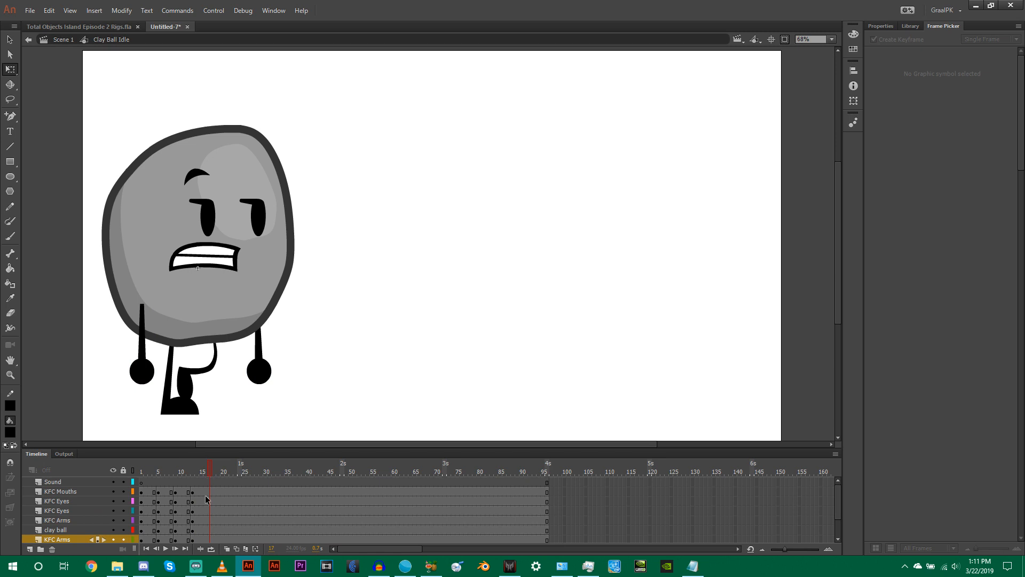
scroll(210, 507, down, 1)
scroll(207, 510, down, 1)
click(209, 520)
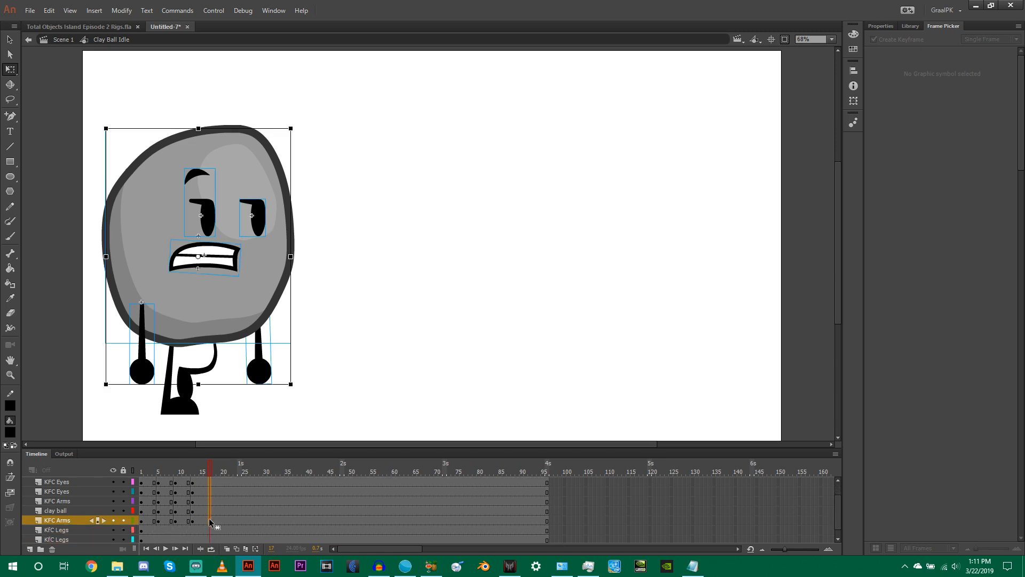
right_click(209, 517)
click(336, 292)
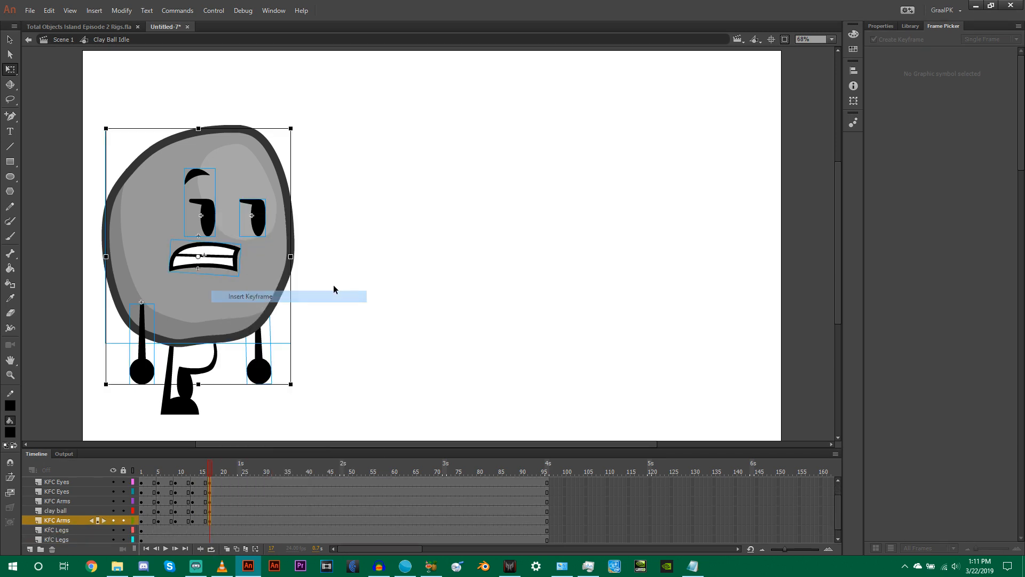
- Copy the left arm's rotation angle at frame 1
click(143, 378)
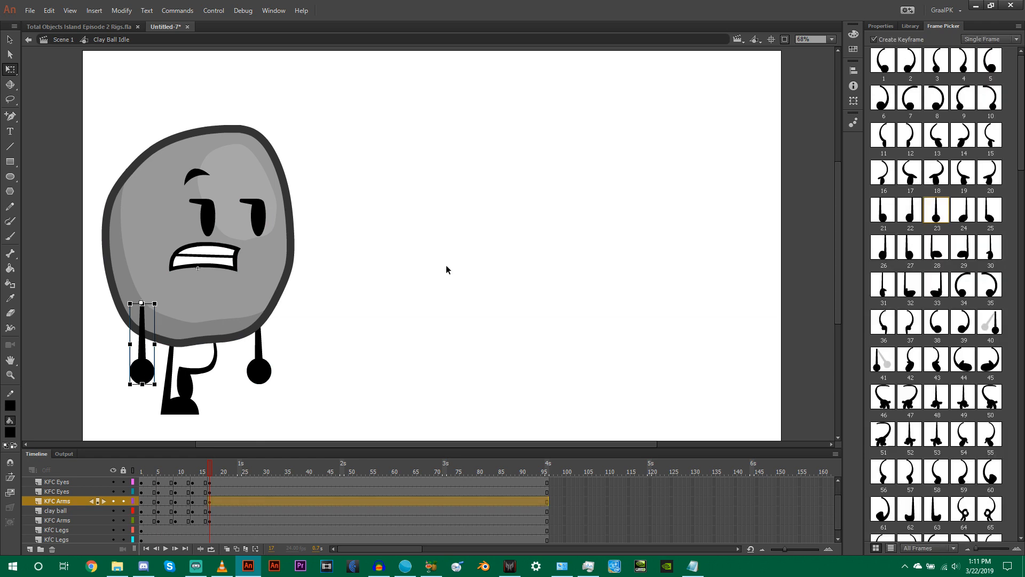
click(142, 501)
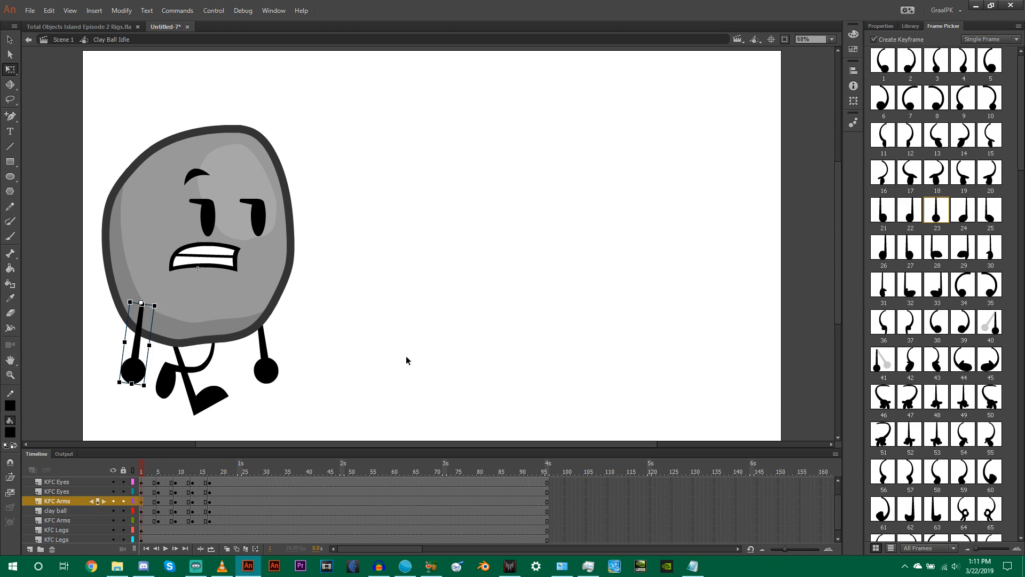
click(272, 368)
key(ctrl+z)
click(853, 100)
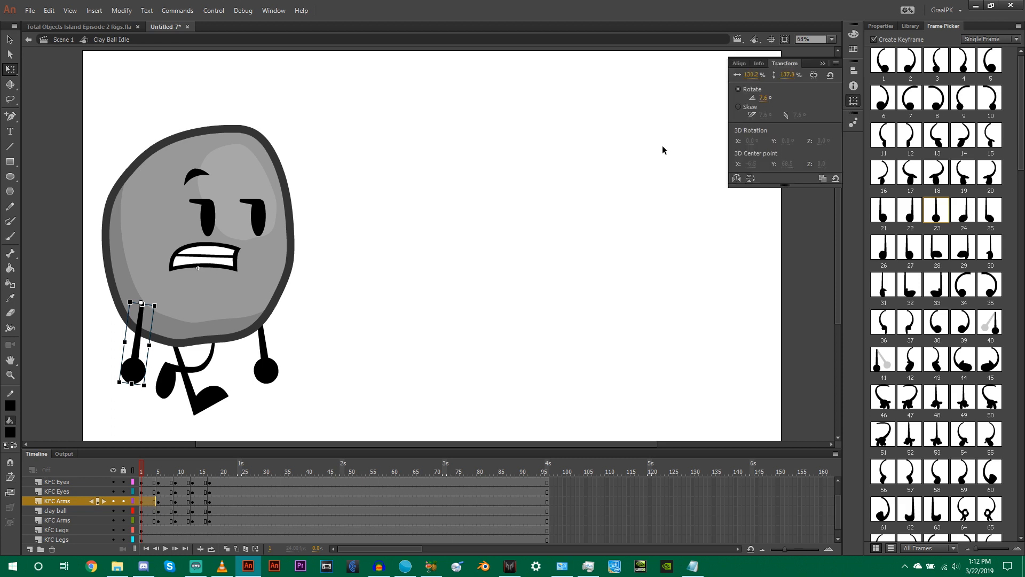
click(765, 98)
right_click(767, 98)
click(790, 133)
click(417, 313)
- Set the left arm's rotation at frame 17 to the copied angle of about 7.6°
click(210, 501)
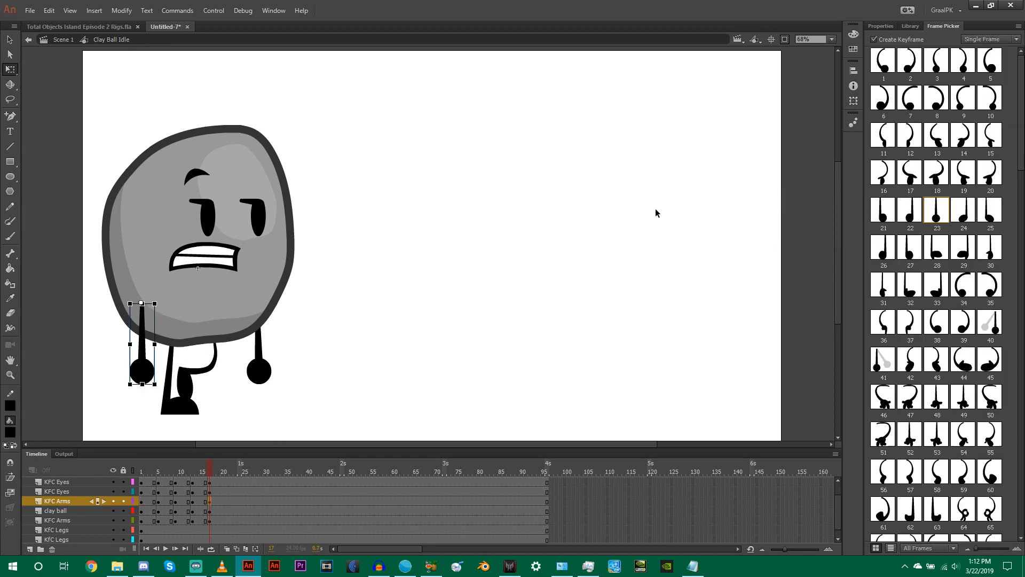
click(853, 100)
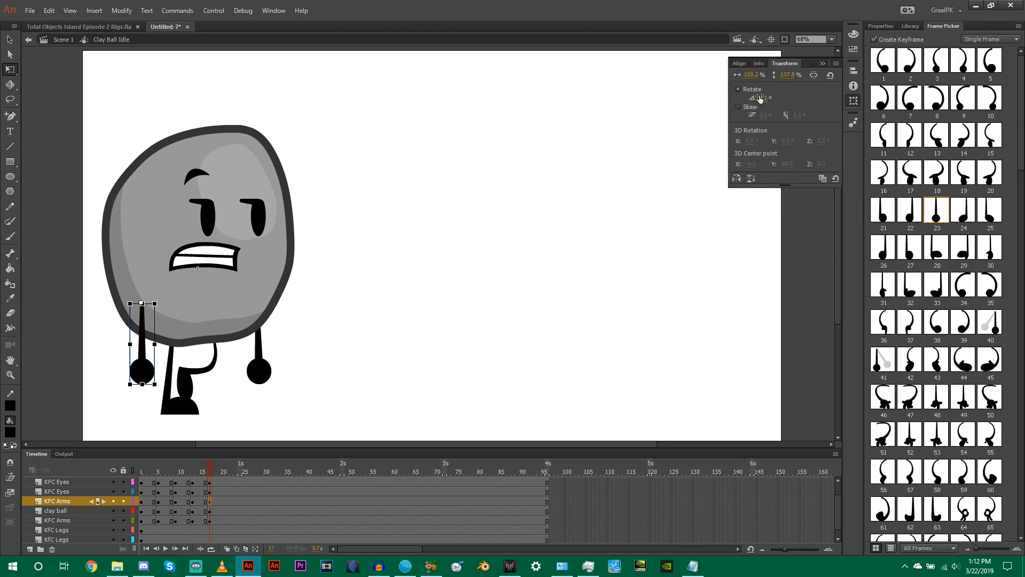
click(761, 98)
right_click(762, 98)
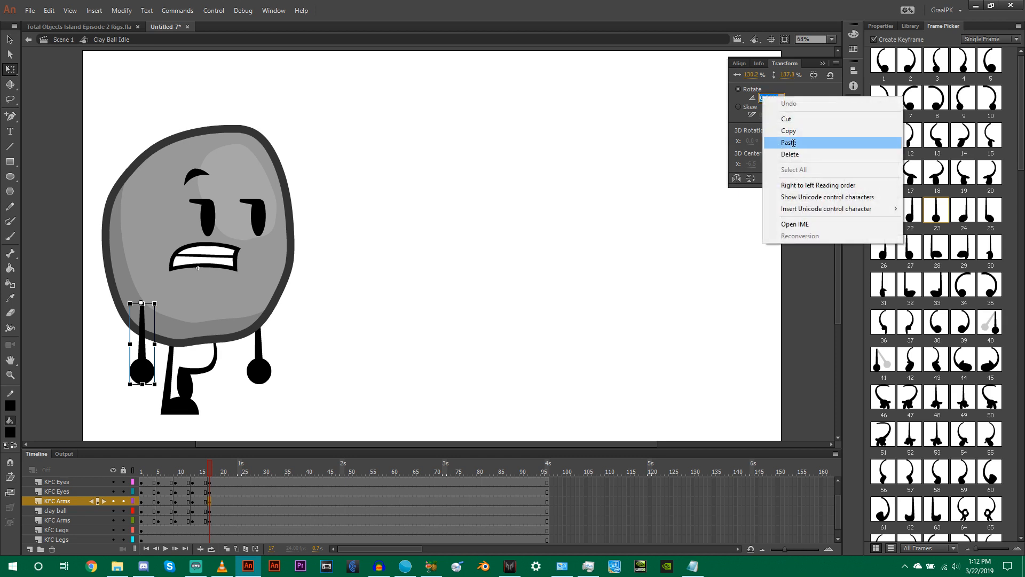
click(793, 142)
click(385, 348)
- Copy the right arm's rotation angle at frame 1
drag(210, 473, 141, 472)
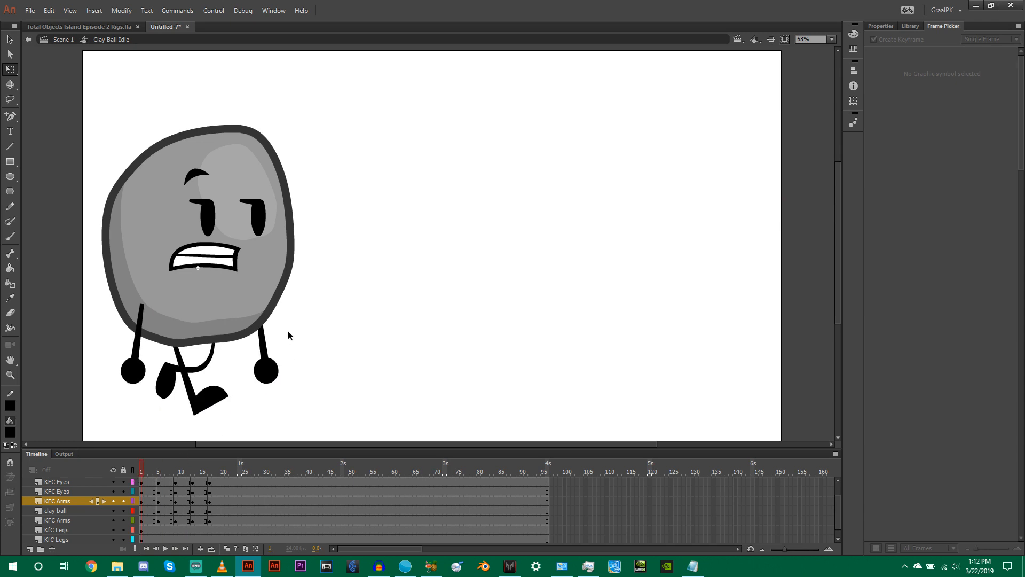
click(272, 363)
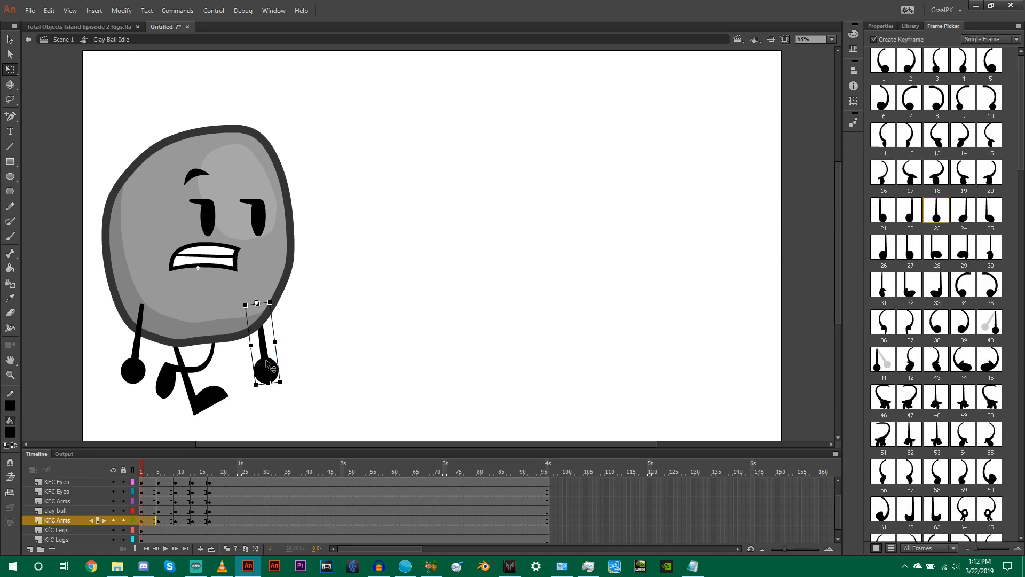
click(853, 100)
click(138, 362)
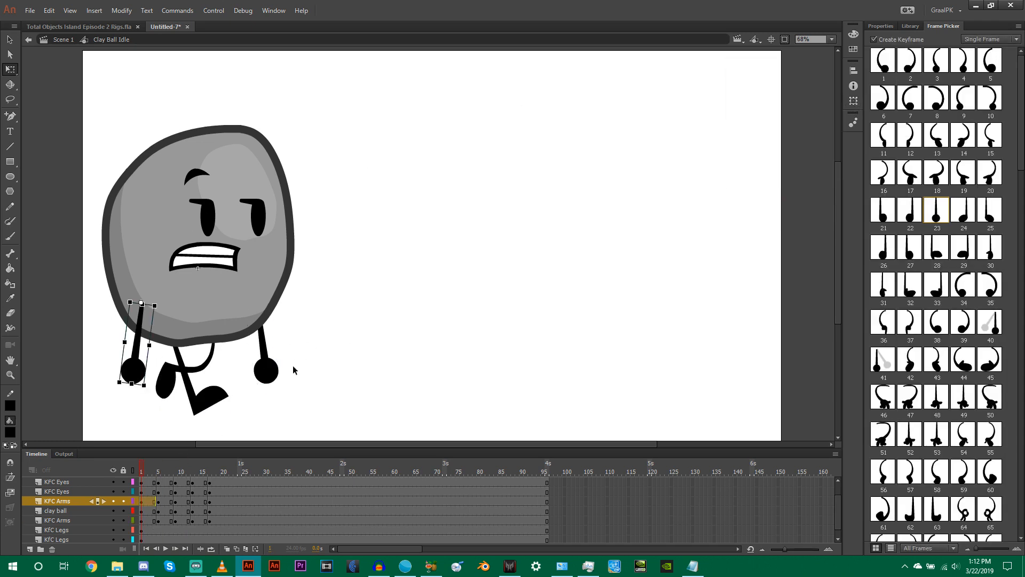
click(292, 365)
click(275, 372)
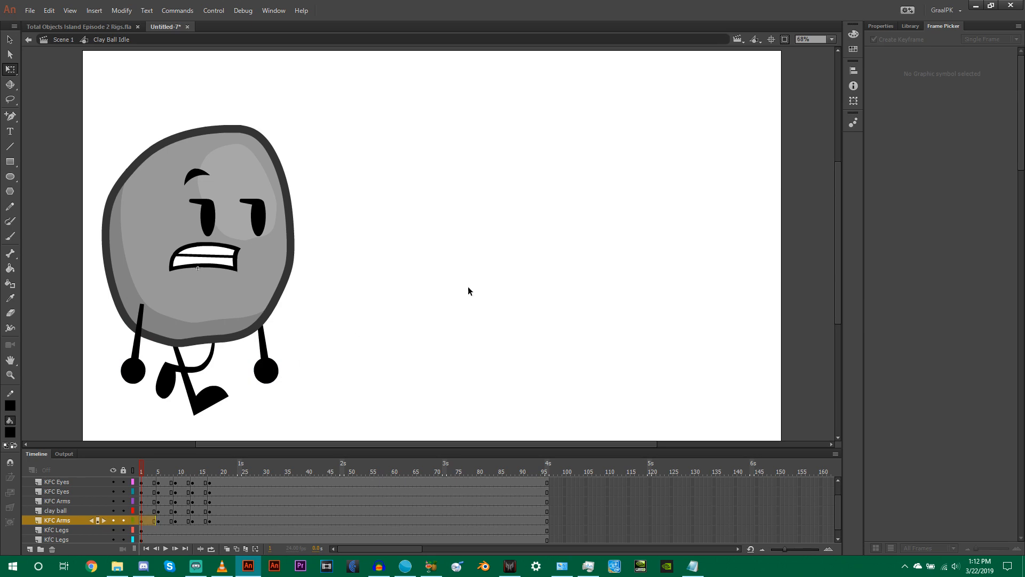
click(853, 100)
click(767, 98)
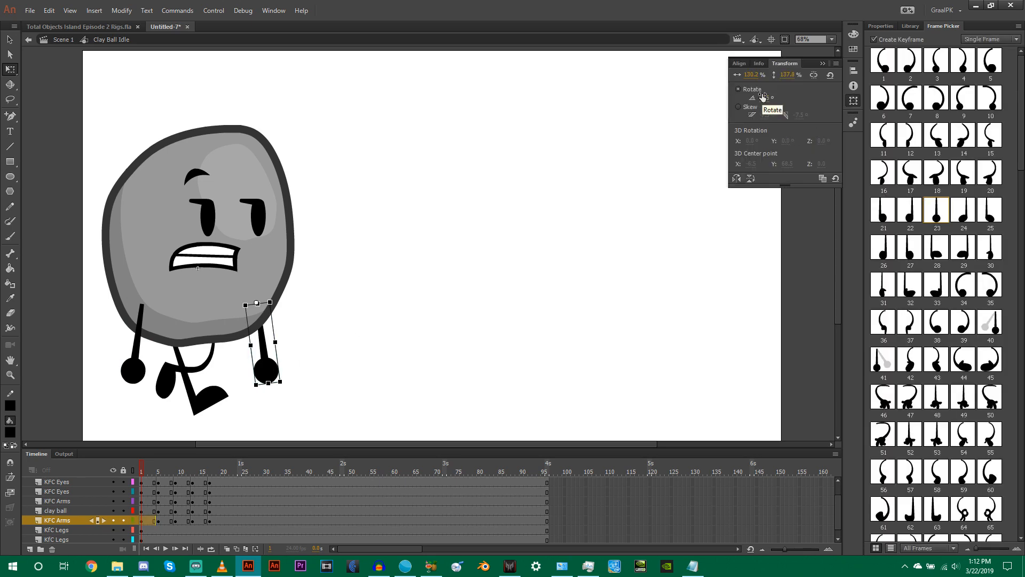
right_click(767, 97)
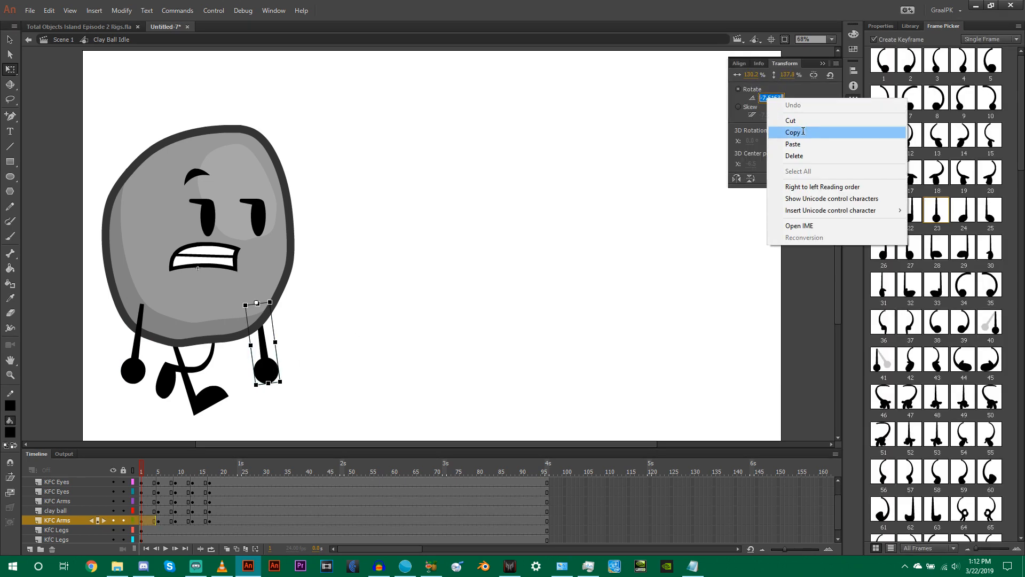
click(803, 132)
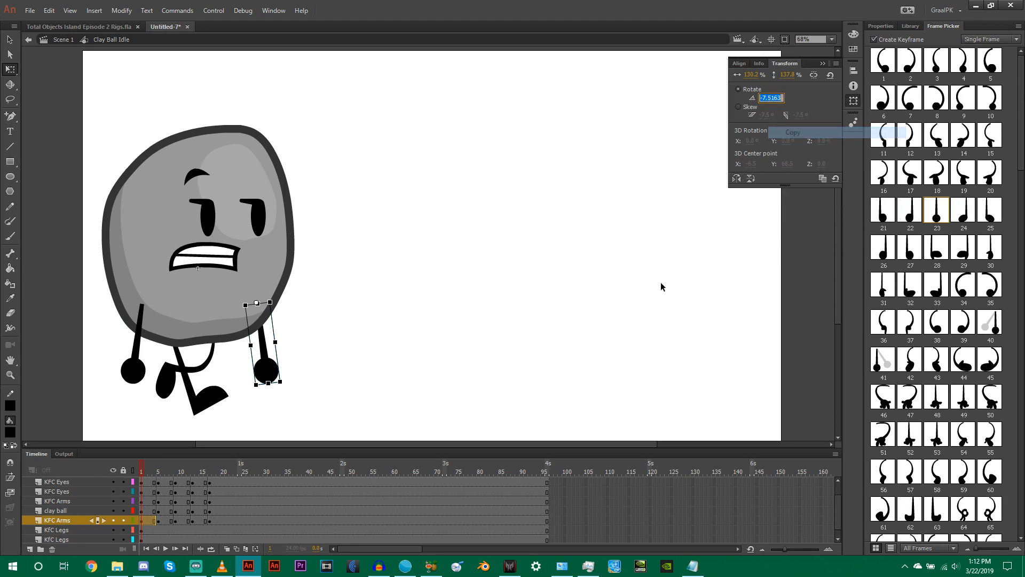
click(566, 357)
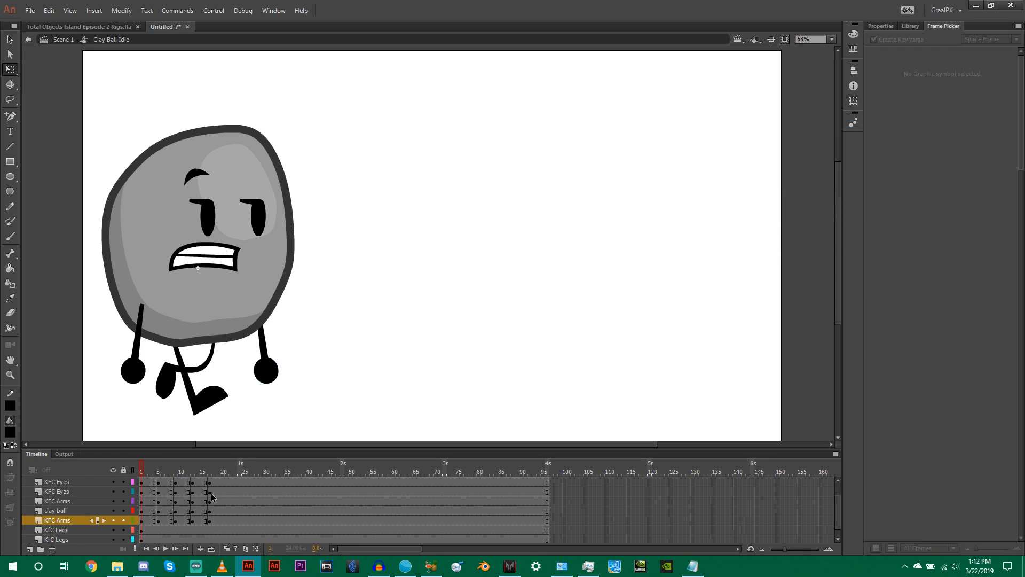
- Set the right arm's rotation at frame 17 to the copied angle of -7.5163°
click(210, 520)
click(853, 102)
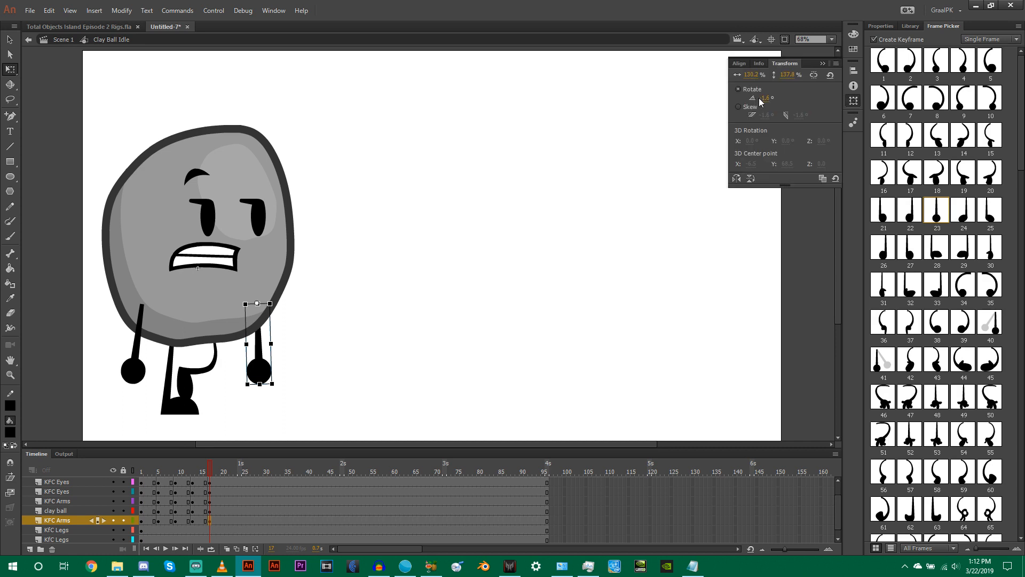
click(769, 97)
right_click(768, 97)
click(794, 141)
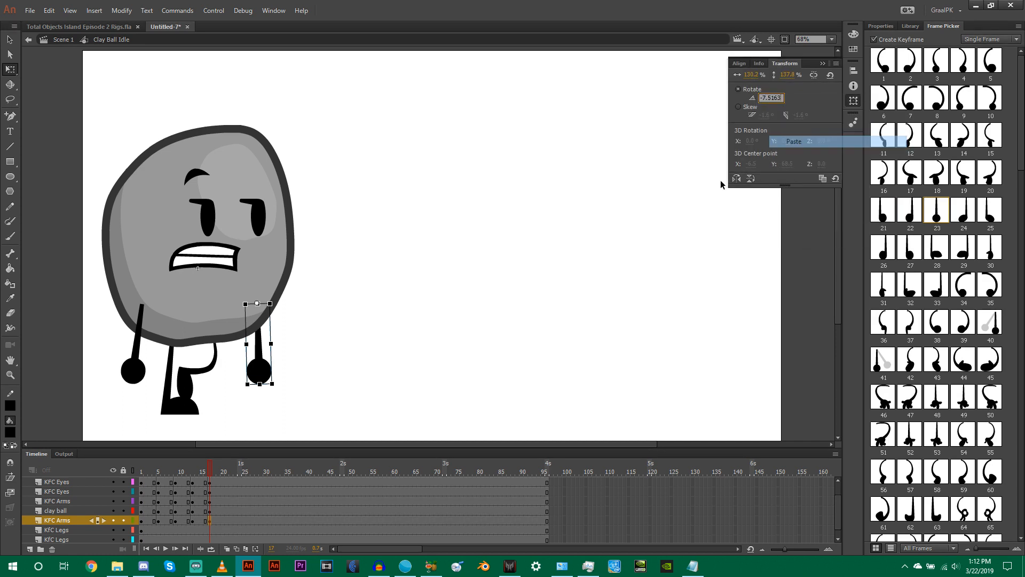
click(415, 297)
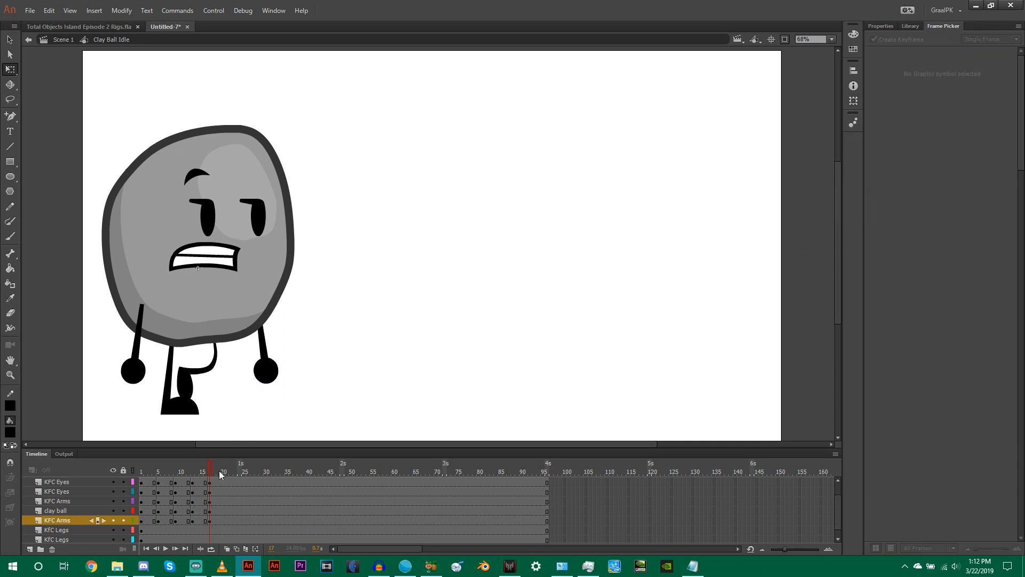
- Create classic tweens between the keyframes from frame 1 to 17 on the mouth, eye, arm and clay ball layers
drag(201, 470, 157, 473)
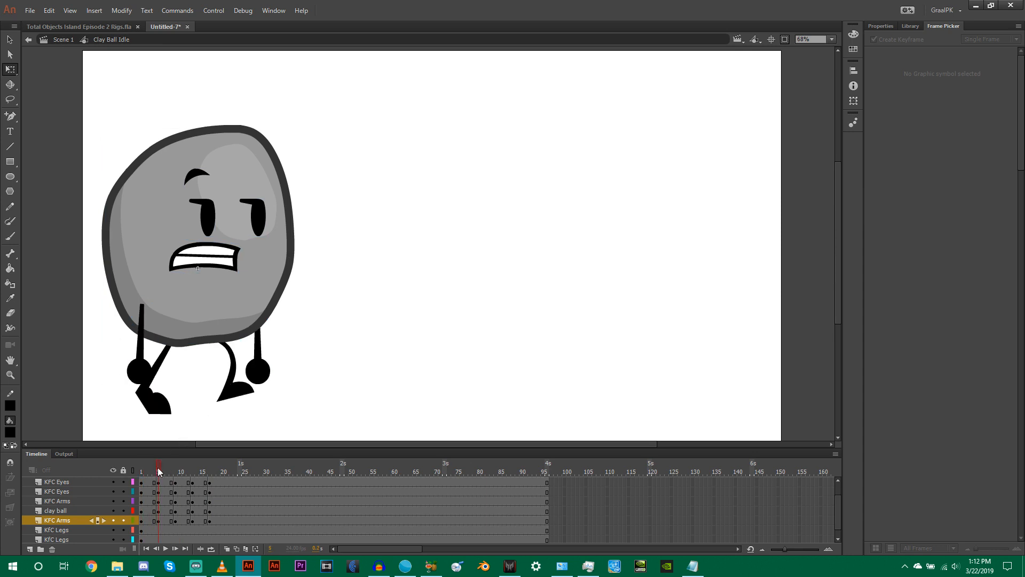
drag(157, 466, 198, 512)
scroll(153, 485, up, 2)
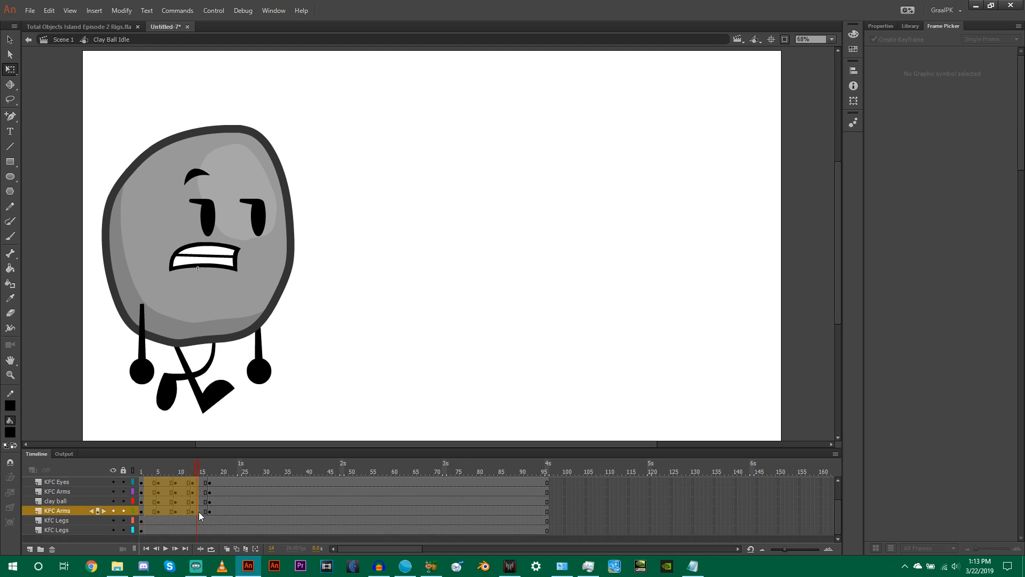
right_click(197, 509)
click(229, 235)
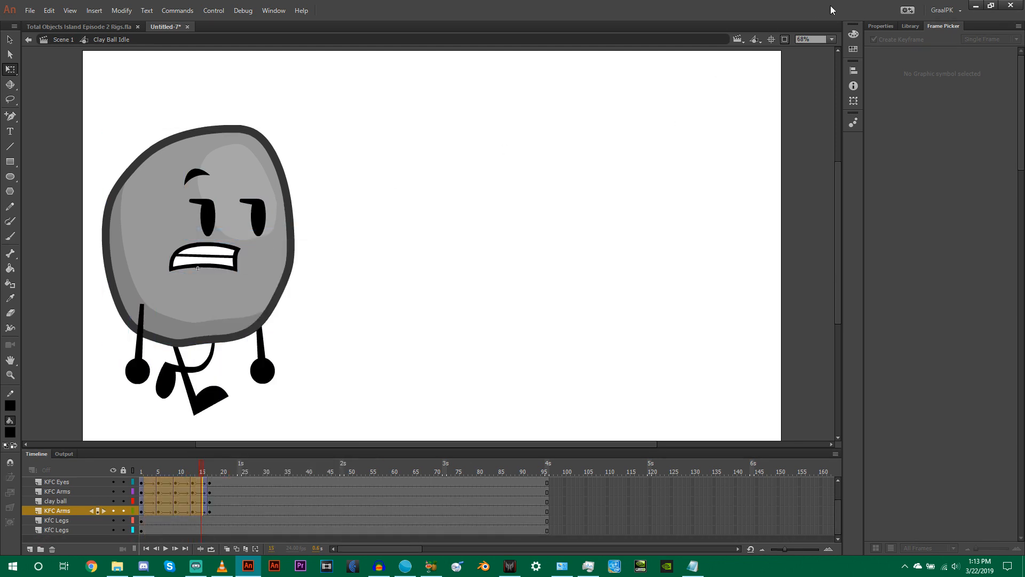
click(884, 26)
click(541, 218)
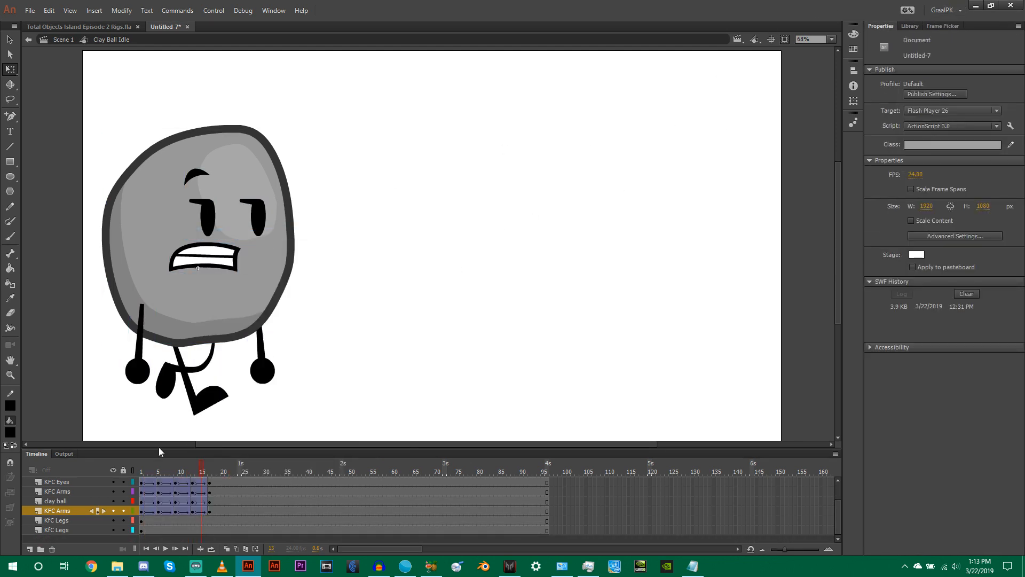
- Play back the tweened walk cycle to check the arm swing
click(151, 472)
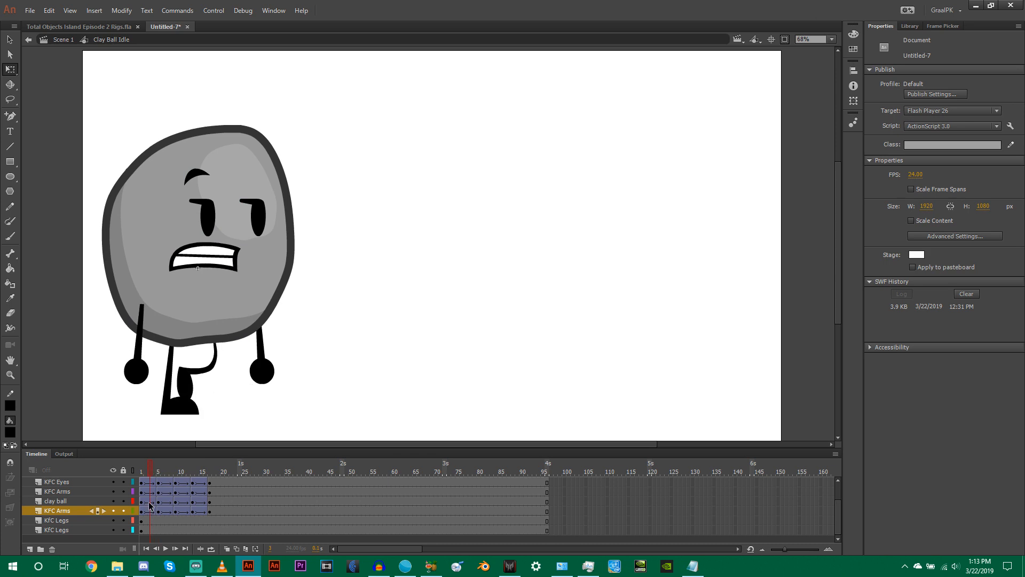
key(Return)
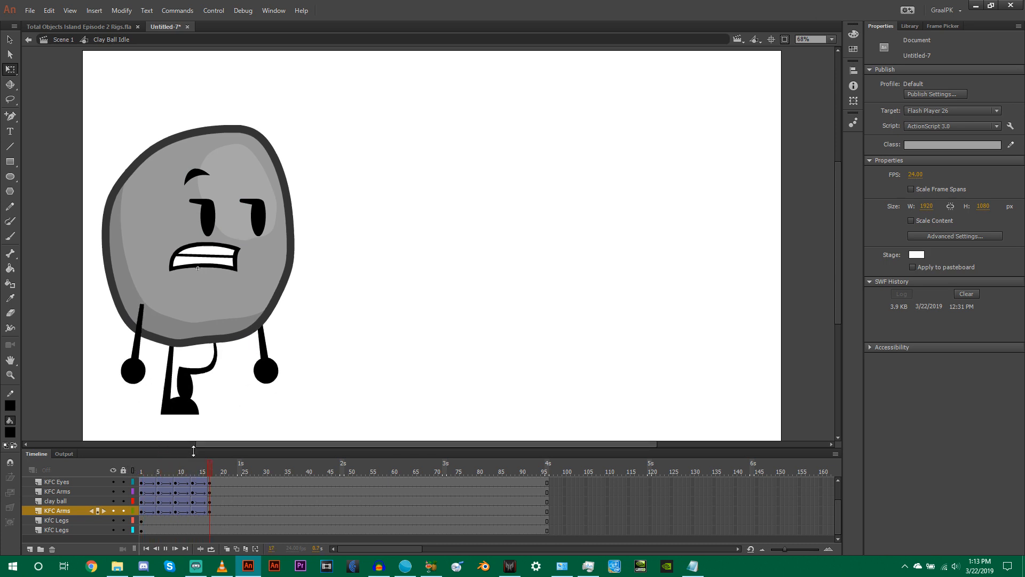
click(155, 471)
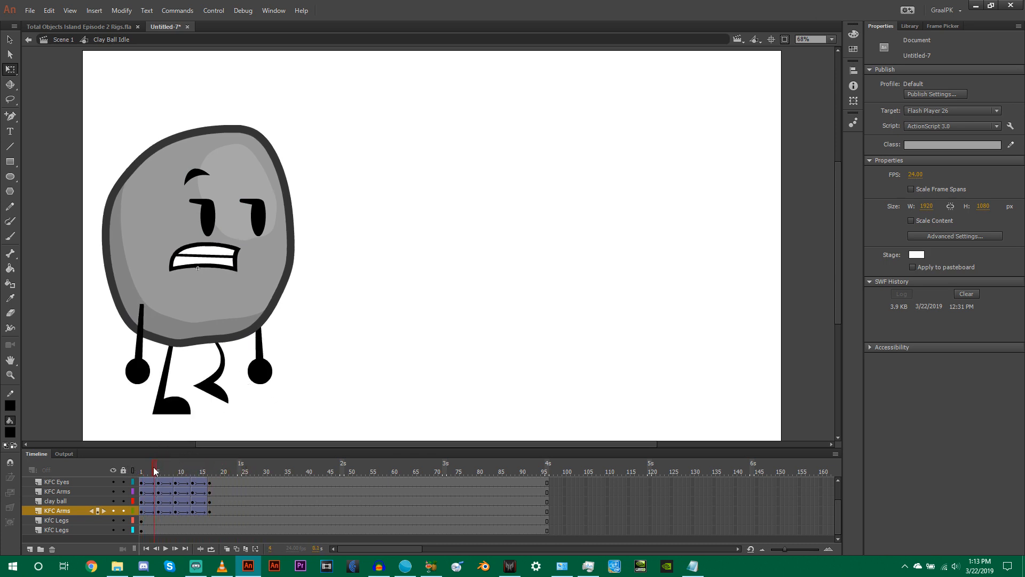
- Set the easing to -100 (ease in) for the tweens between frames 1 and 5 on the mouth, eye, arm and clay ball layers
scroll(155, 498, up, 1)
drag(154, 472, 149, 512)
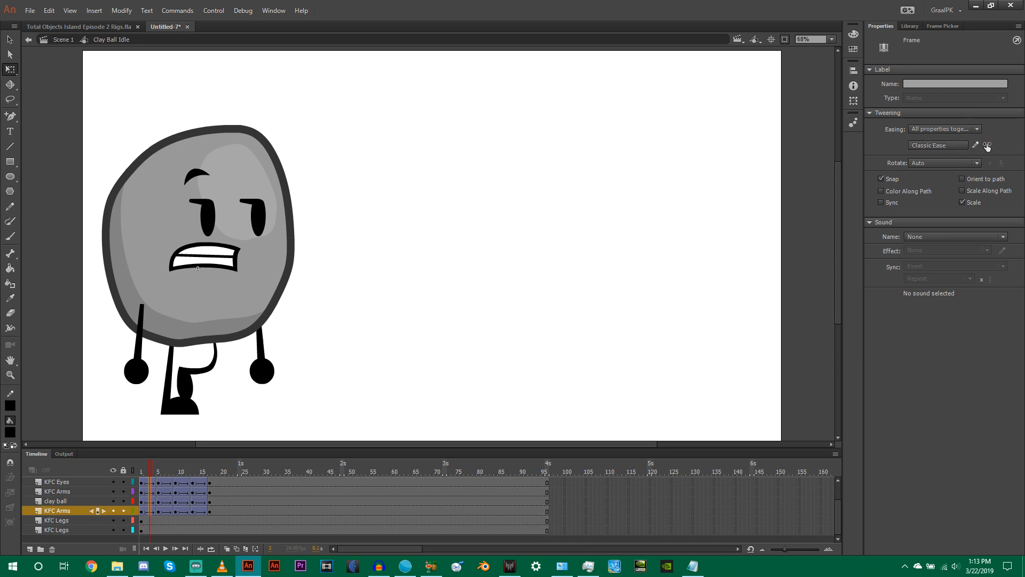
drag(989, 145, 822, 133)
drag(750, 141, 742, 142)
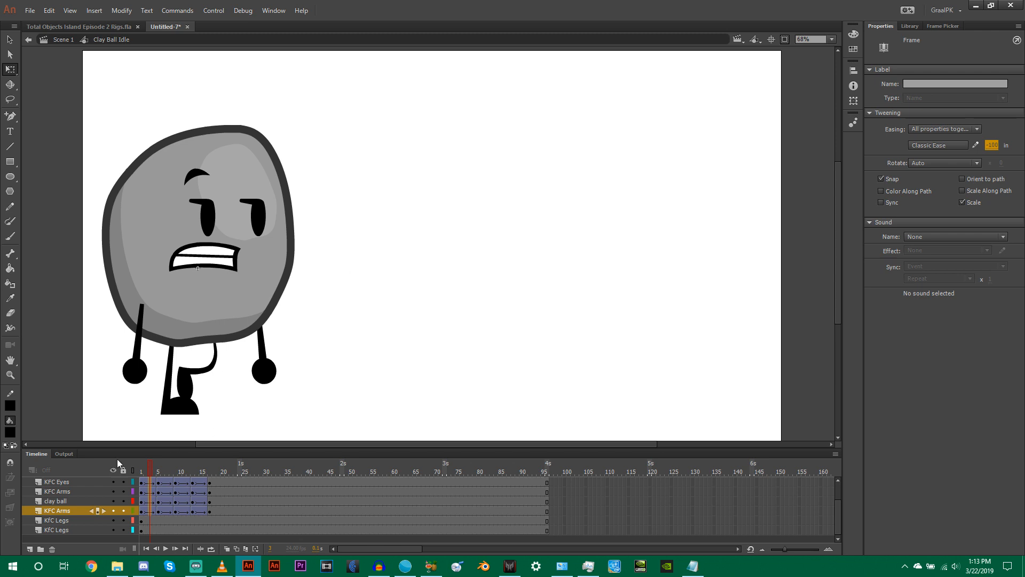
- Apply an ease-out to the tweens between frames 5 and 9 on the mouth, eye, arm and clay ball layers
mouse_move(149, 466)
mouse_down()
mouse_move(132, 470)
mouse_move(167, 472)
mouse_up()
mouse_move(163, 511)
mouse_down()
mouse_move(166, 463)
mouse_move(165, 504)
mouse_move(166, 491)
mouse_up()
drag(988, 145, 1020, 124)
click(325, 356)
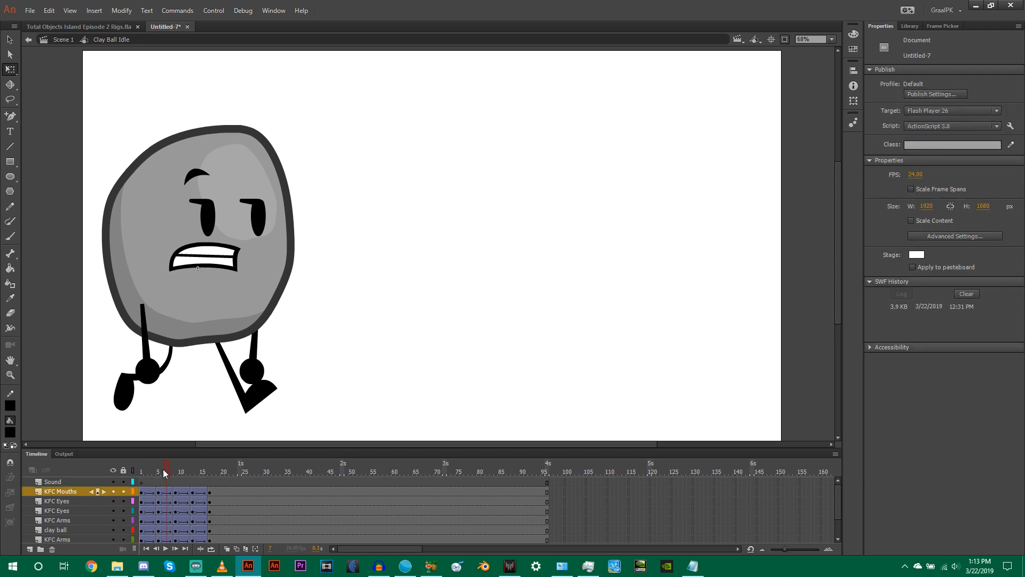
- Apply an ease-in to the tweens between frames 9 and 13 on the mouth, eye, arm and clay ball layers
mouse_move(162, 469)
mouse_down()
mouse_move(129, 473)
mouse_move(182, 469)
mouse_up()
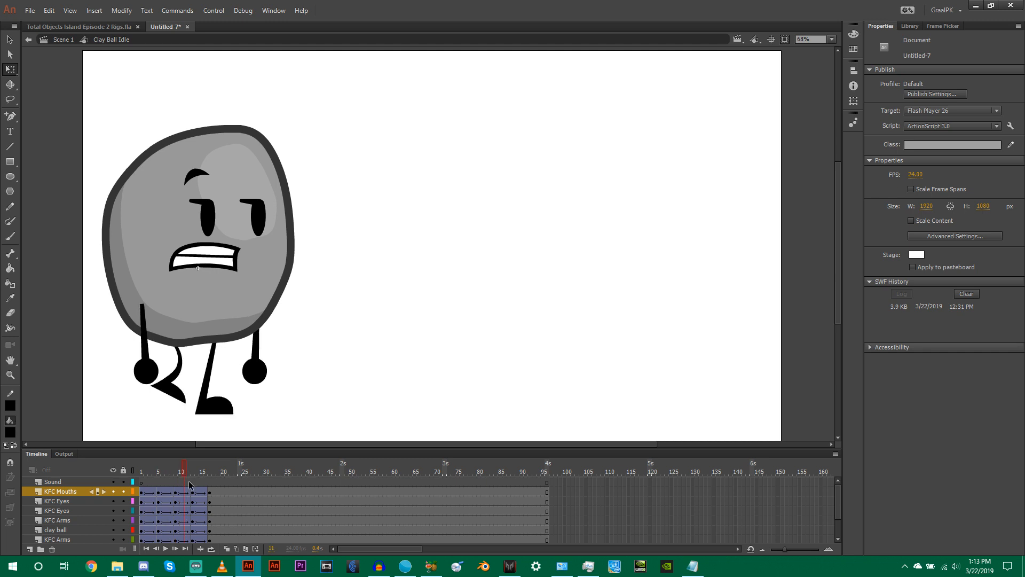
scroll(189, 518, down, 2)
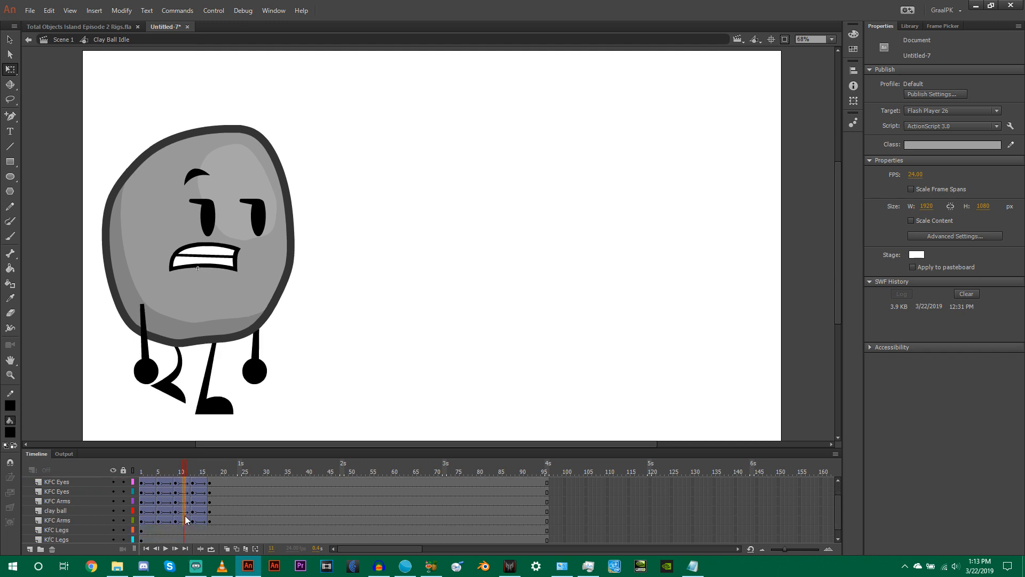
click(184, 518)
drag(990, 146, 437, 323)
click(556, 235)
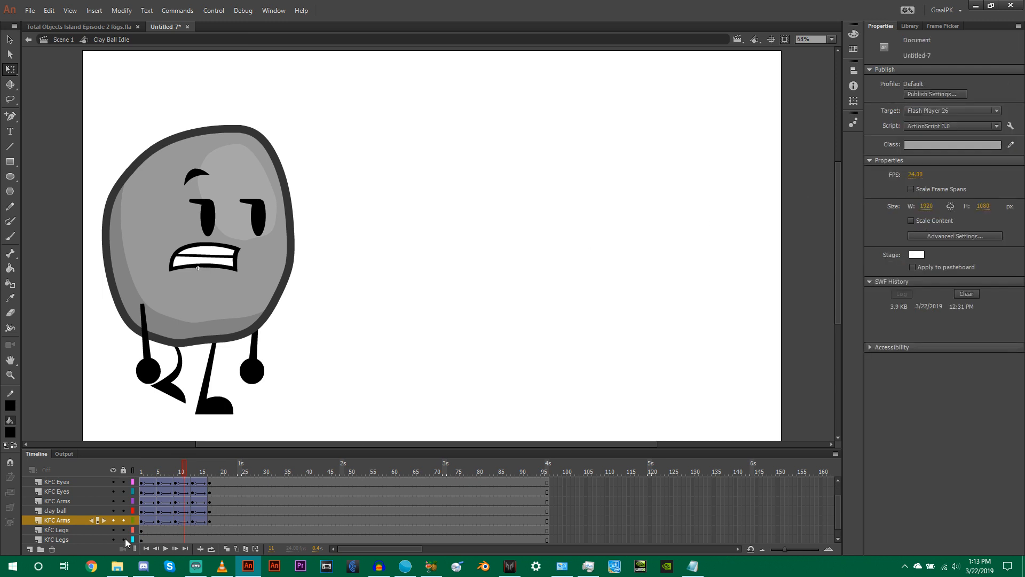
- Apply an ease-out to the tweens between frames 13 and 17 on the mouth, eye, arm and clay ball layers, and play the animation
drag(200, 522, 201, 493)
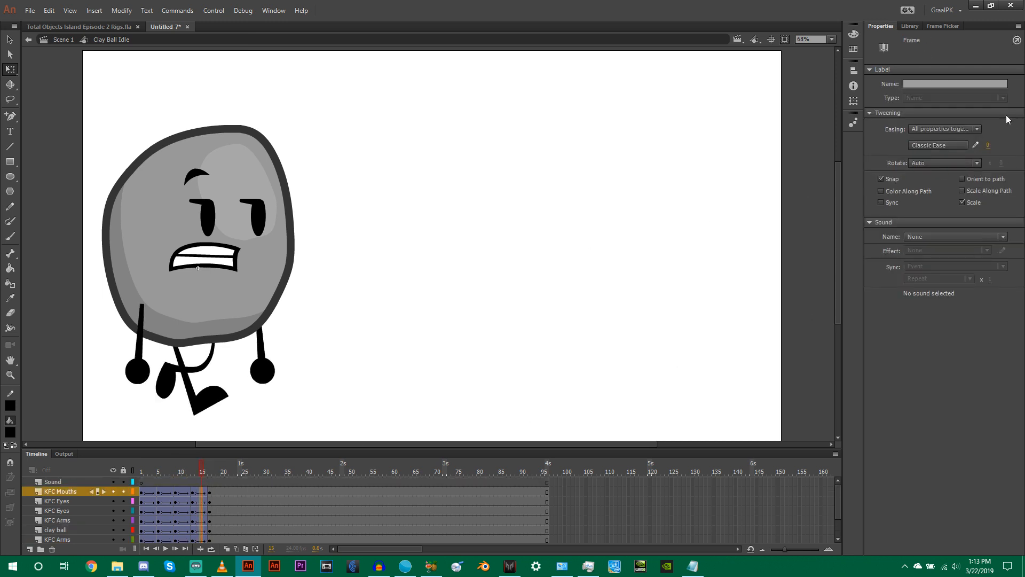
click(709, 235)
key(Return)
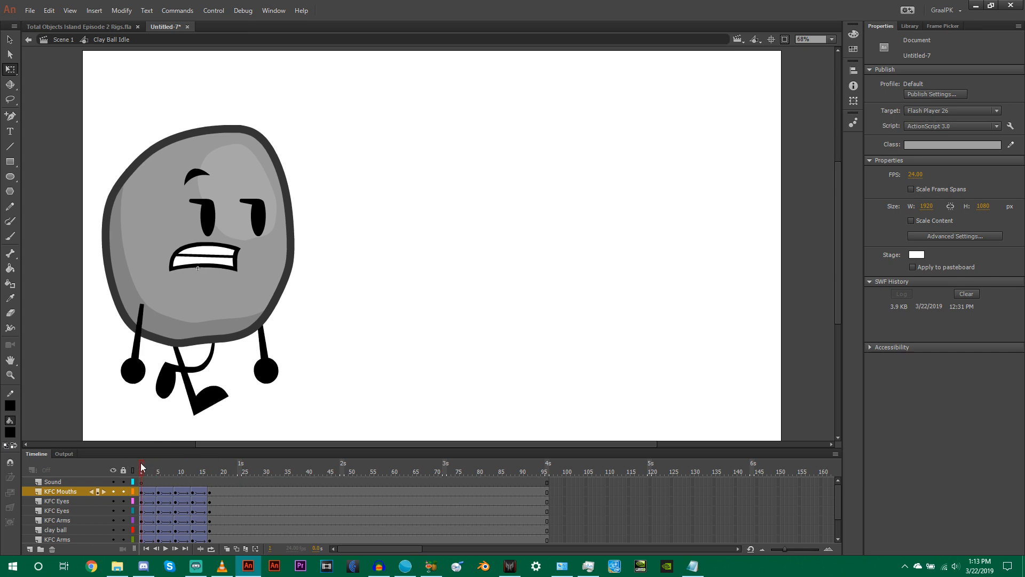
- On frame 5, move the body, face and arms down about 4 px, leaving both legs in place
click(155, 460)
drag(155, 460, 158, 459)
key(ctrl+a)
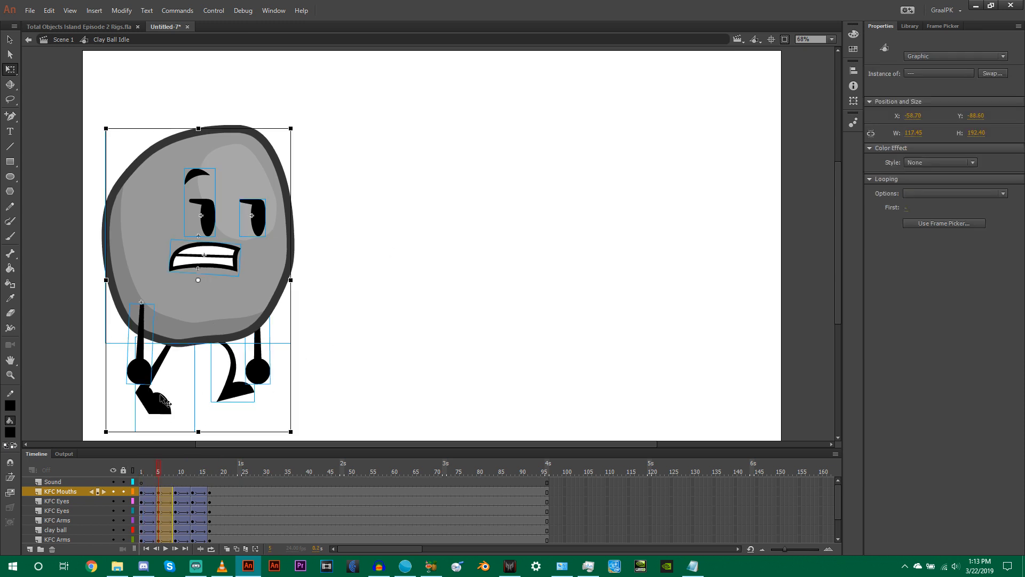
shift+click(155, 407)
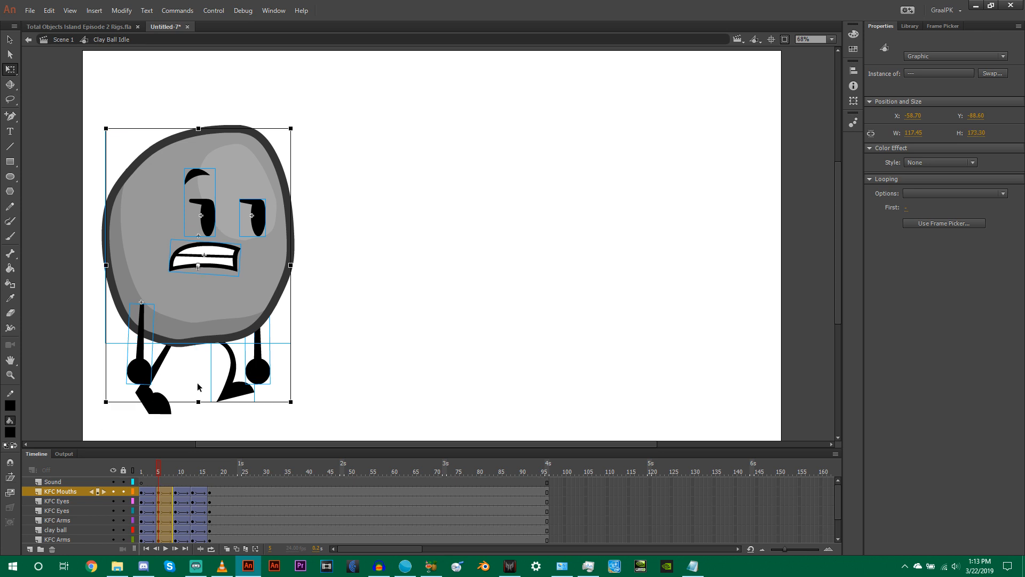
shift+click(238, 394)
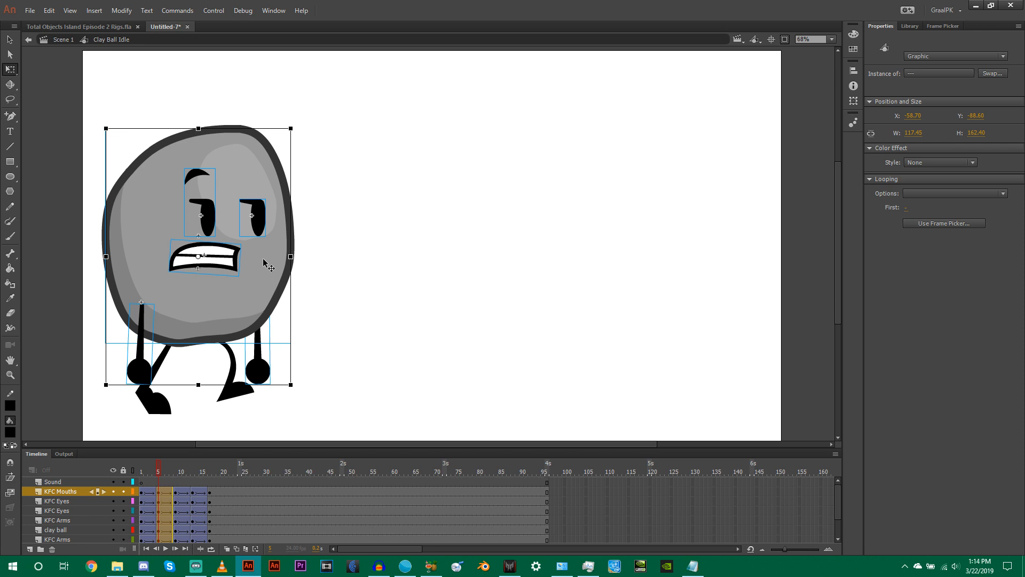
key(Down)
key(Down)
key(Down)
key(Down)
key(Down)
key(Down)
key(Down)
key(Down)
key(Down)
key(Down)
key(Down)
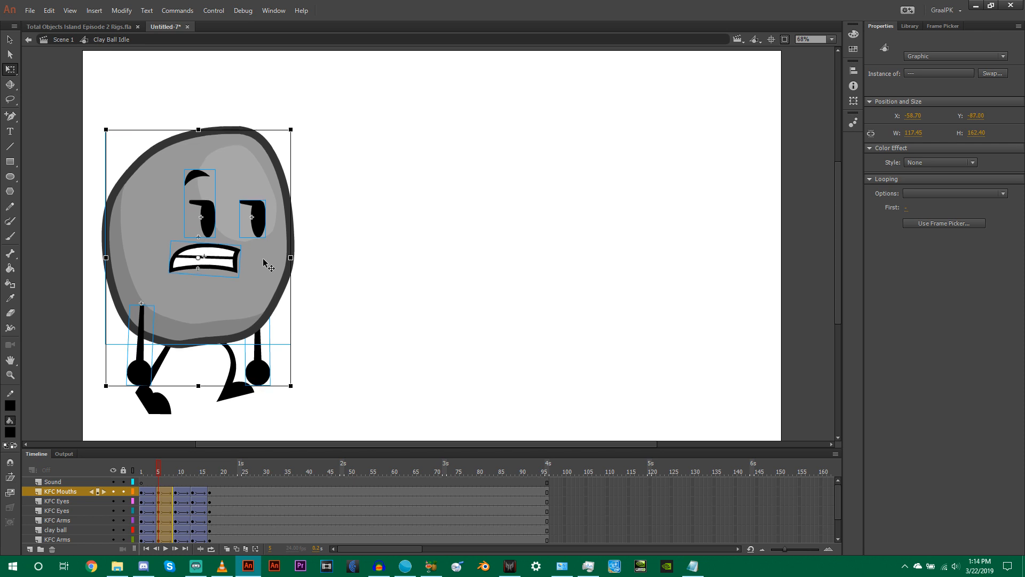
key(Down)
key(Down)
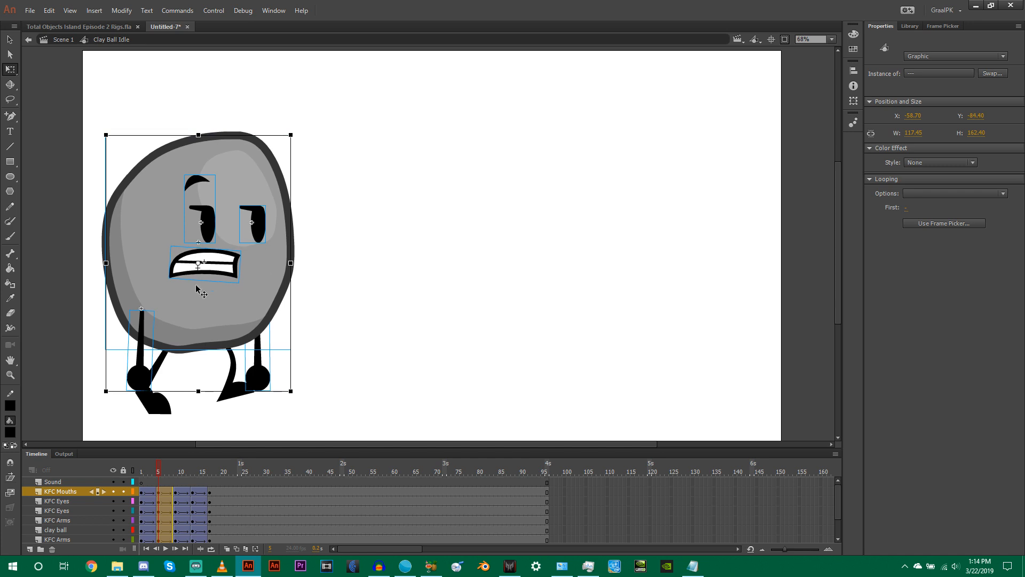
- Try moving only the eyes and mouth down about 10 px on frame 5, leaving the body and arms in place
click(201, 307)
shift+click(140, 377)
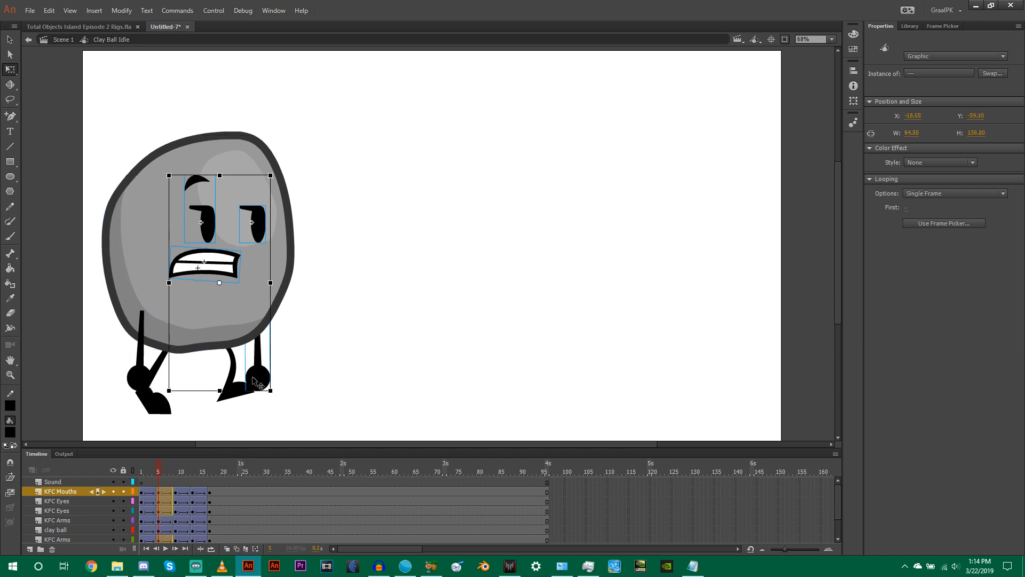
shift+click(252, 376)
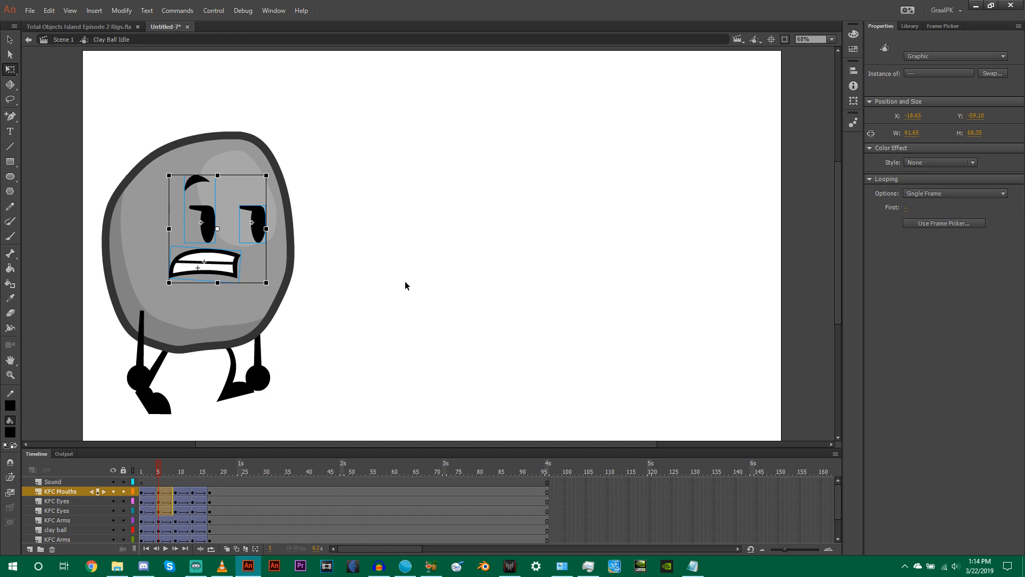
key(Down)
key(Down)
key(Down)
key(Down)
key(Down)
key(Down)
key(Down)
key(Down)
key(Down)
key(Down)
key(Down)
key(Down)
key(Down)
key(Down)
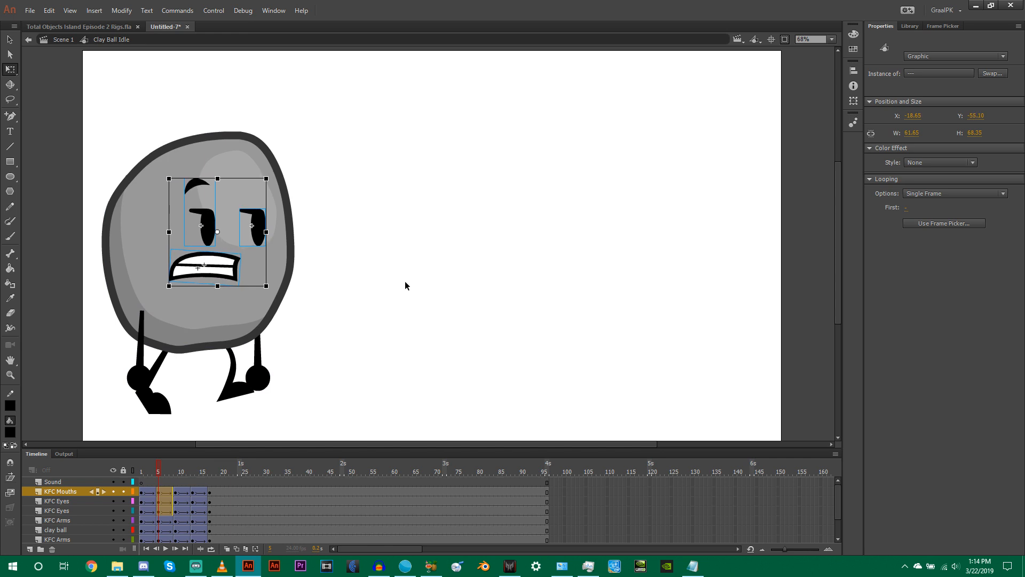
key(Down)
key(Down)
key(Down)
key(Down)
key(Down)
key(Down)
key(Down)
key(Down)
key(Down)
key(Down)
key(Down)
key(Down)
key(Down)
key(Down)
key(Down)
key(Down)
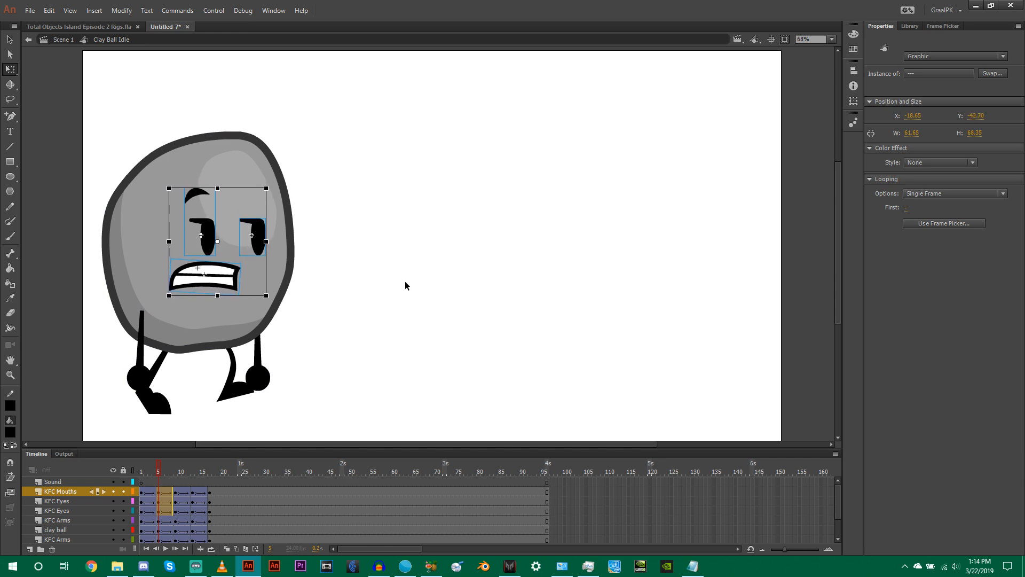
key(Down)
key(Down)
key(Down)
key(Down)
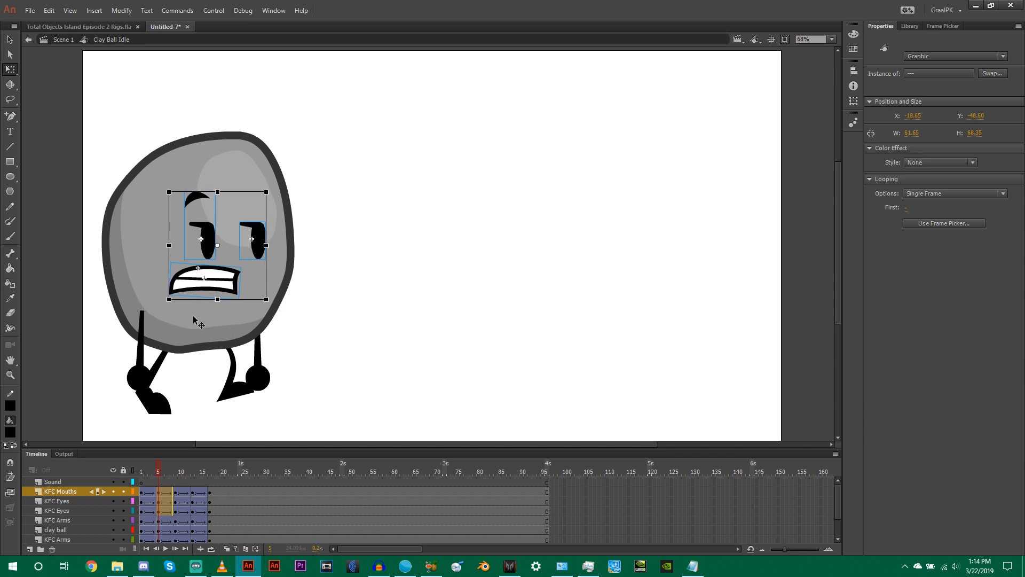
- Undo the separate downward move of the eyes and mouth on frame 5
key(ctrl+z)
key(ctrl+z)
key(ctrl+z)
key(ctrl+z)
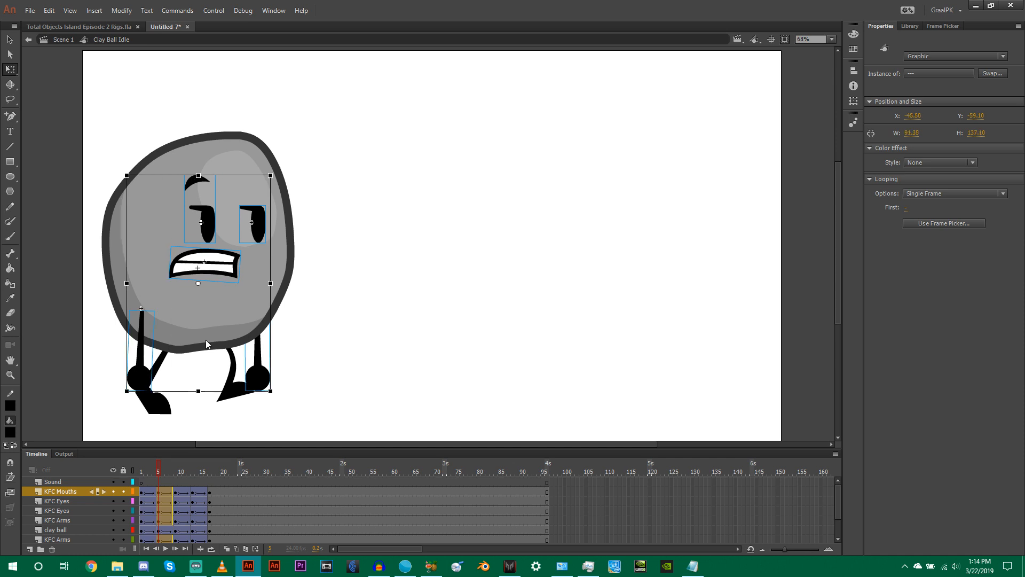
- On frame 5, lower only the eyes and mouth about 7 px relative to the body, and deselect them
shift+click(206, 339)
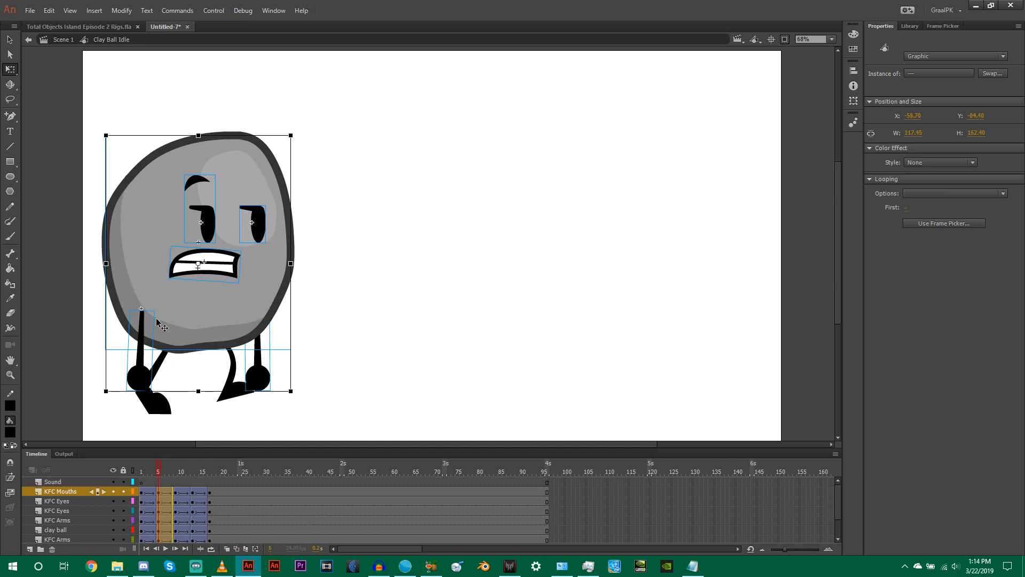
shift+click(141, 376)
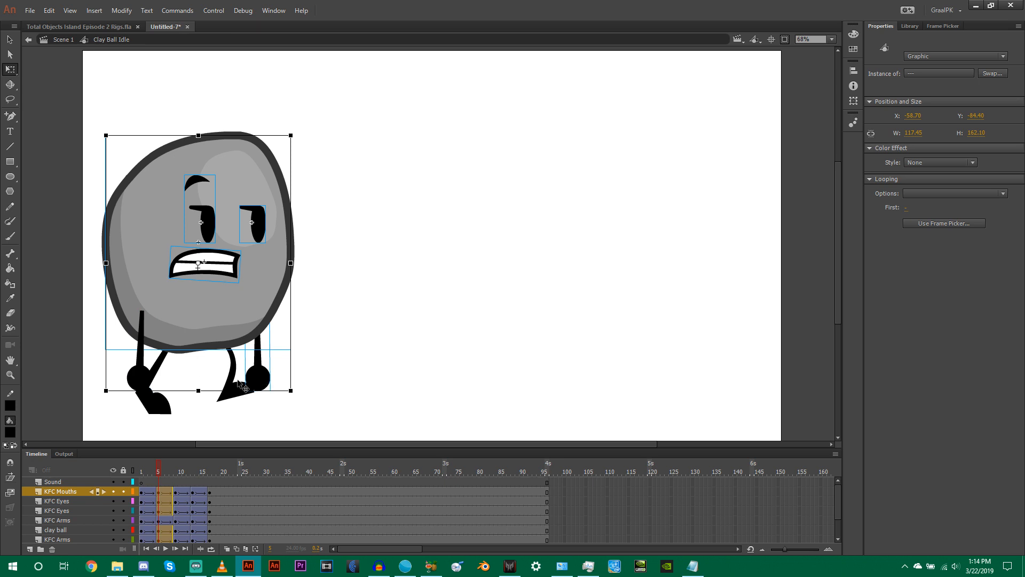
shift+click(258, 378)
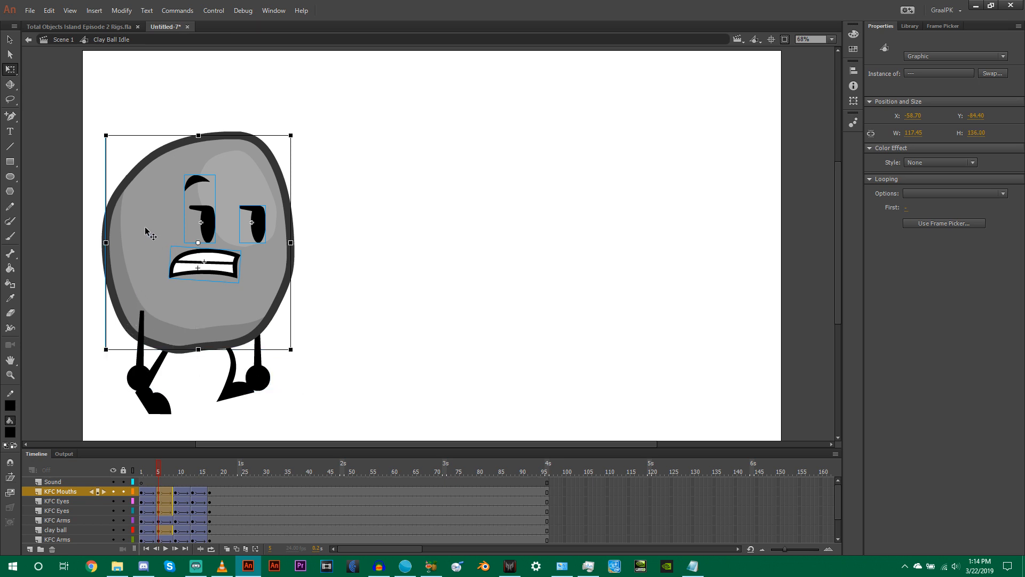
shift+click(151, 172)
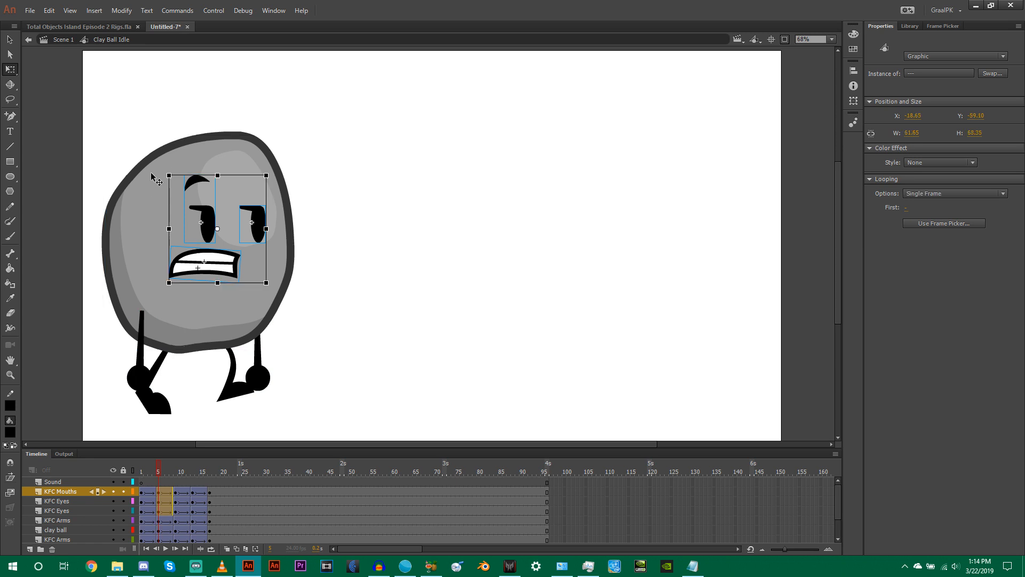
key(Down)
key(Down)
key(Down)
key(Down)
key(Down)
key(Down)
key(Down)
key(Down)
key(Down)
key(Down)
key(Down)
key(Down)
key(Down)
key(Down)
key(Down)
key(Down)
key(Down)
key(Down)
key(Down)
key(Down)
key(Down)
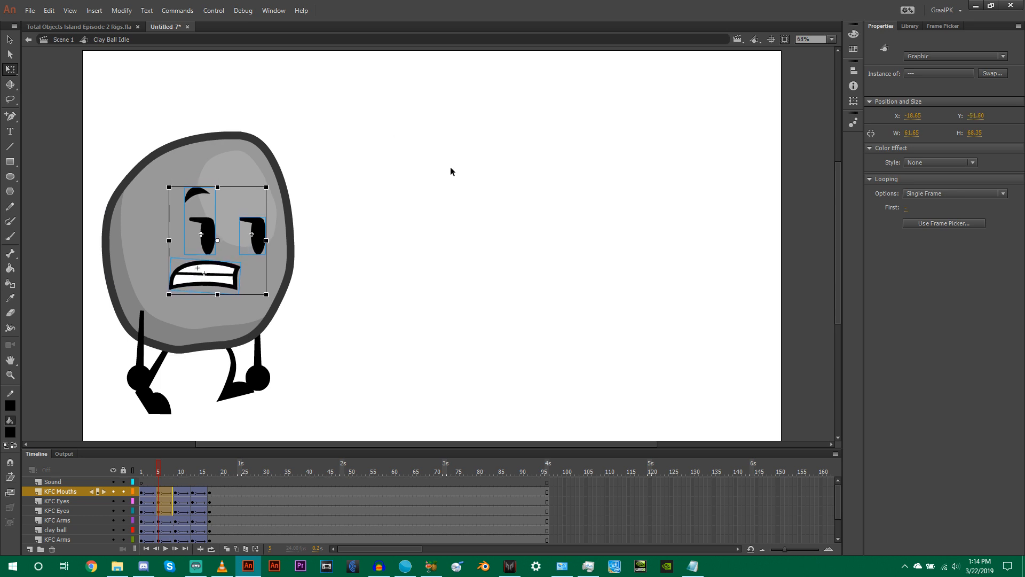
click(426, 157)
- On frame 13, move the body, face and arms down about 4 px, leaving both legs in place
drag(162, 469, 194, 457)
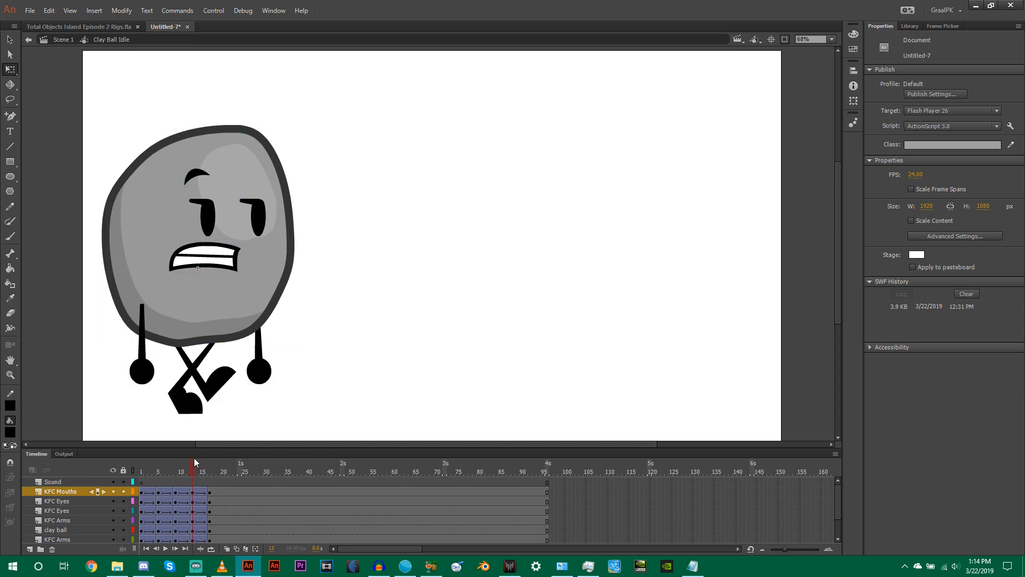
key(ctrl+a)
shift+click(184, 421)
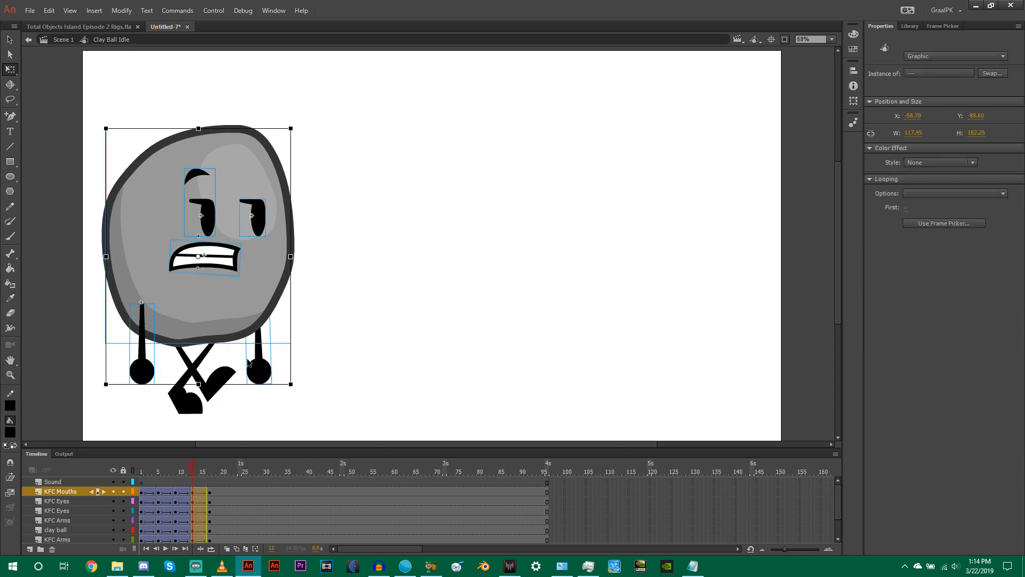
key(Down)
key(Down)
key(Down)
key(Down)
key(Down)
key(Down)
key(Down)
key(Down)
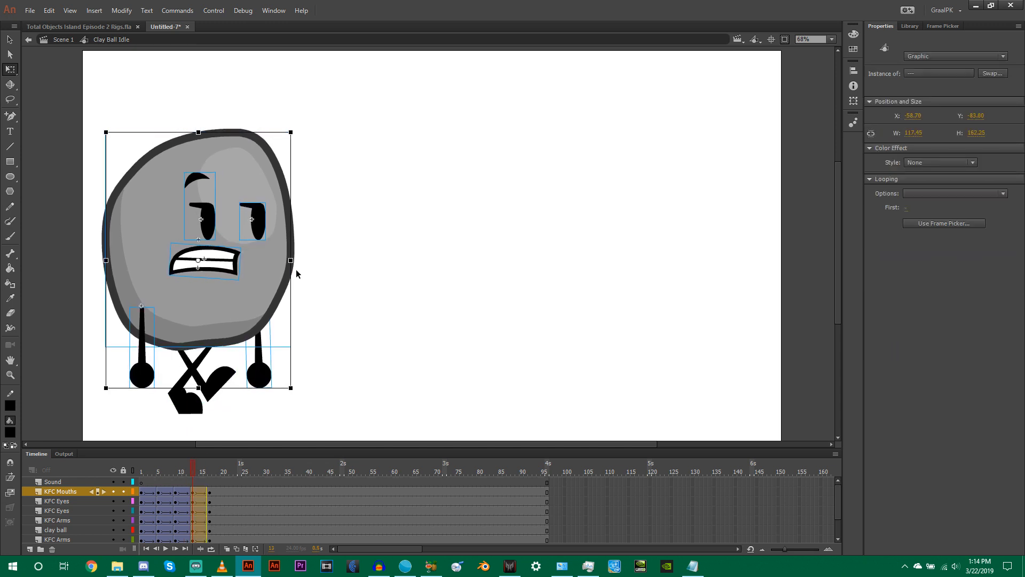
- On frame 13, lower only the eyes and mouth about 9 px relative to the body, and deselect them
shift+click(264, 293)
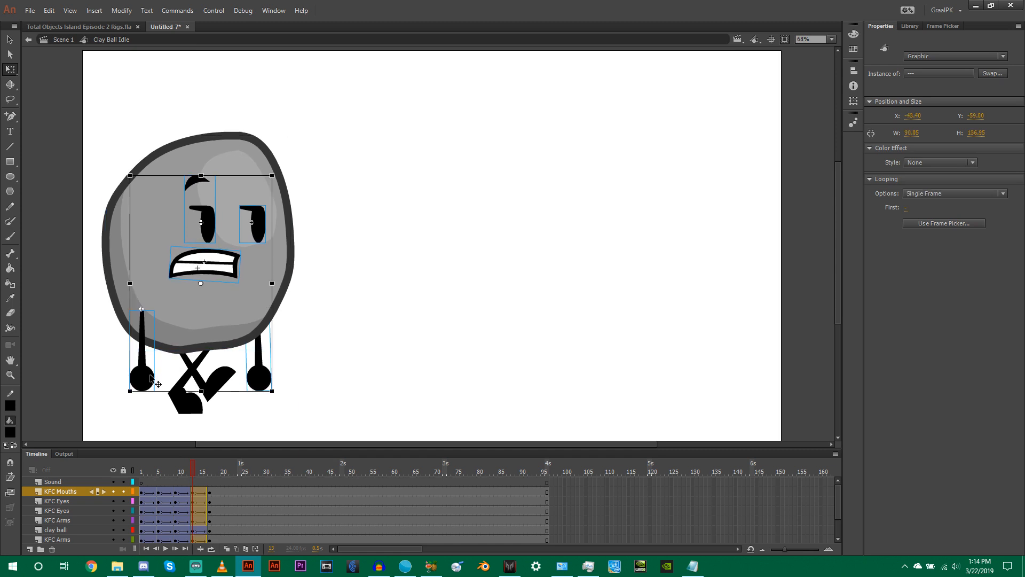
shift+click(142, 342)
shift+click(270, 377)
key(Down)
key(Down)
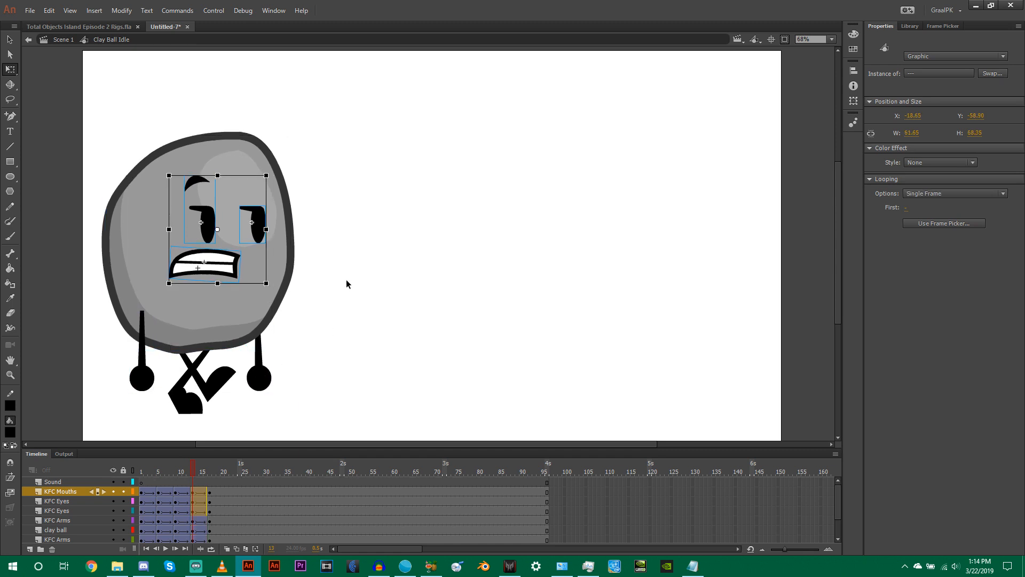
key(Down)
key(Down)
key(Down)
key(Down)
key(Down)
key(Down)
key(Down)
key(Down)
key(Down)
key(Down)
key(Down)
key(Down)
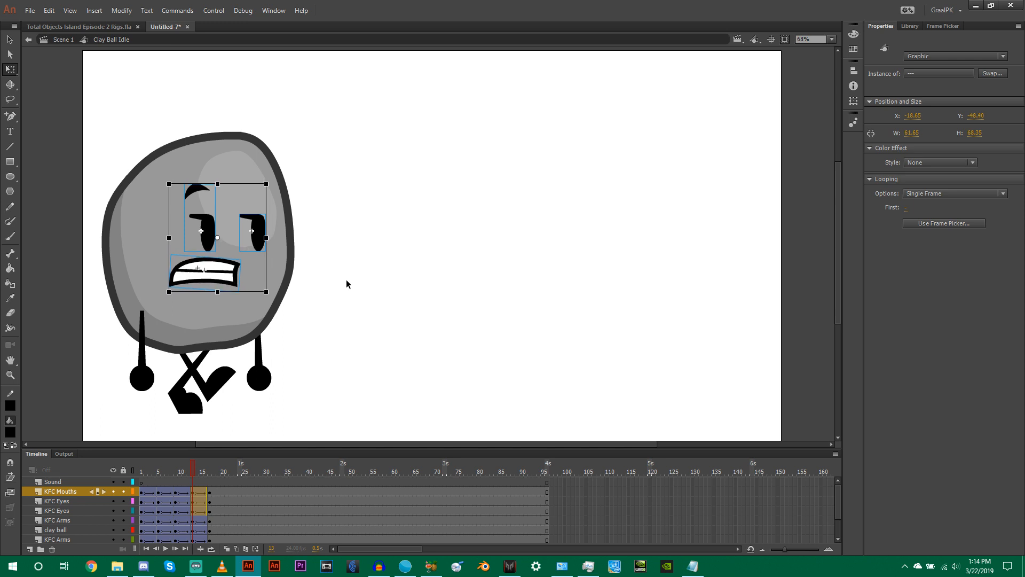
key(Down)
key(Down)
key(Down)
key(Down)
key(Down)
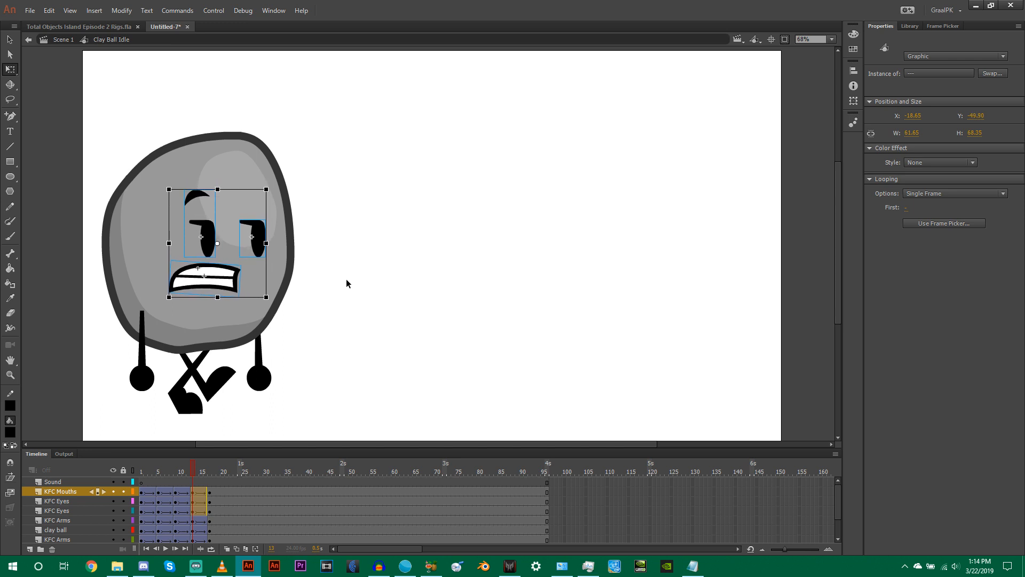
click(346, 280)
- Play the animation to check the body and face bounce, and return to frame 1
key(Return)
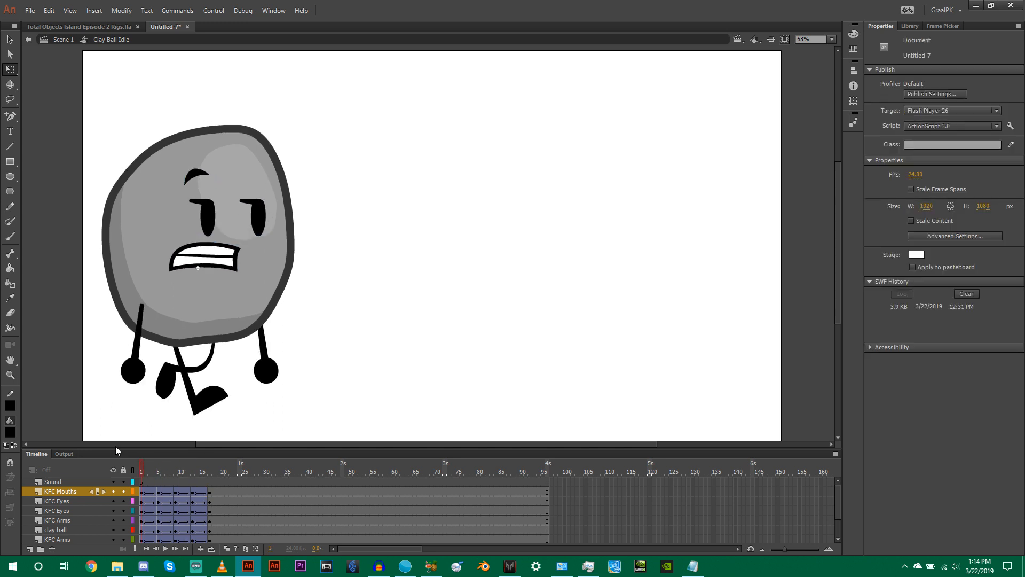
key(Return)
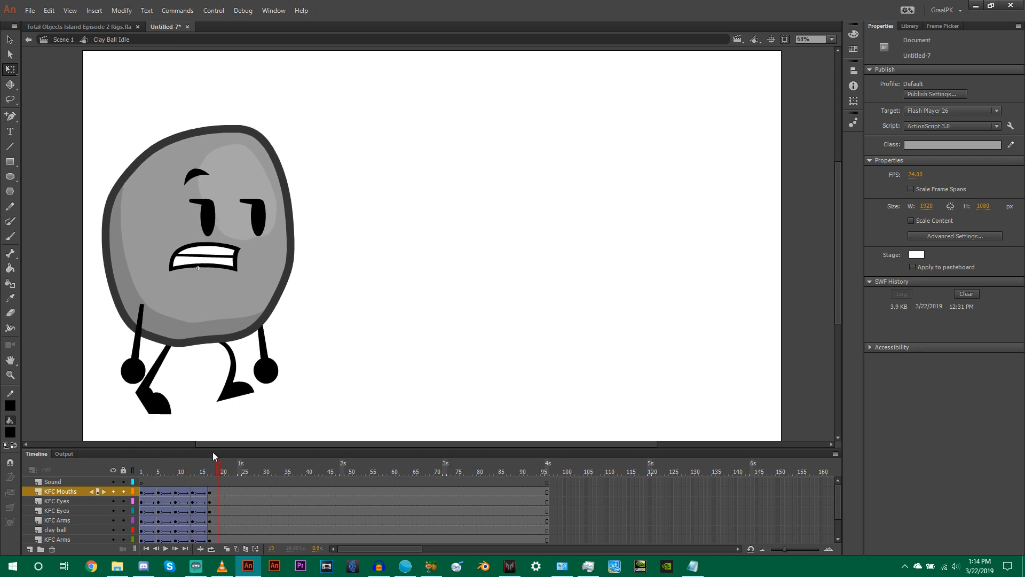
drag(201, 467, 136, 475)
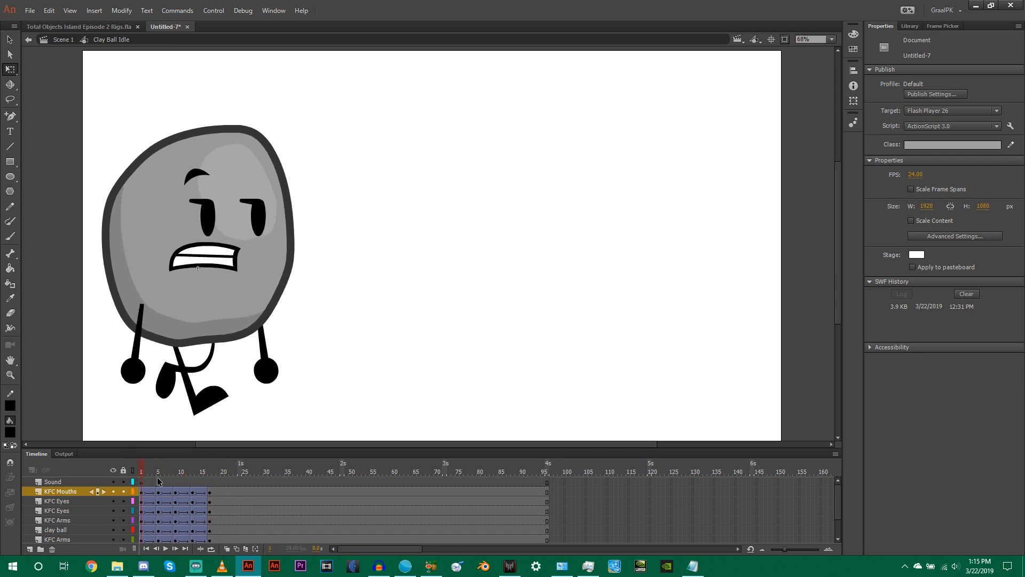
- Copy frames 1 to 16 of the mouth, eye, arm and clay ball layers
scroll(163, 507, down, 3)
mouse_move(141, 517)
mouse_down()
mouse_move(196, 460)
mouse_move(204, 504)
mouse_move(208, 495)
mouse_move(193, 511)
mouse_move(140, 511)
mouse_up()
click(206, 482)
scroll(207, 481, down, 3)
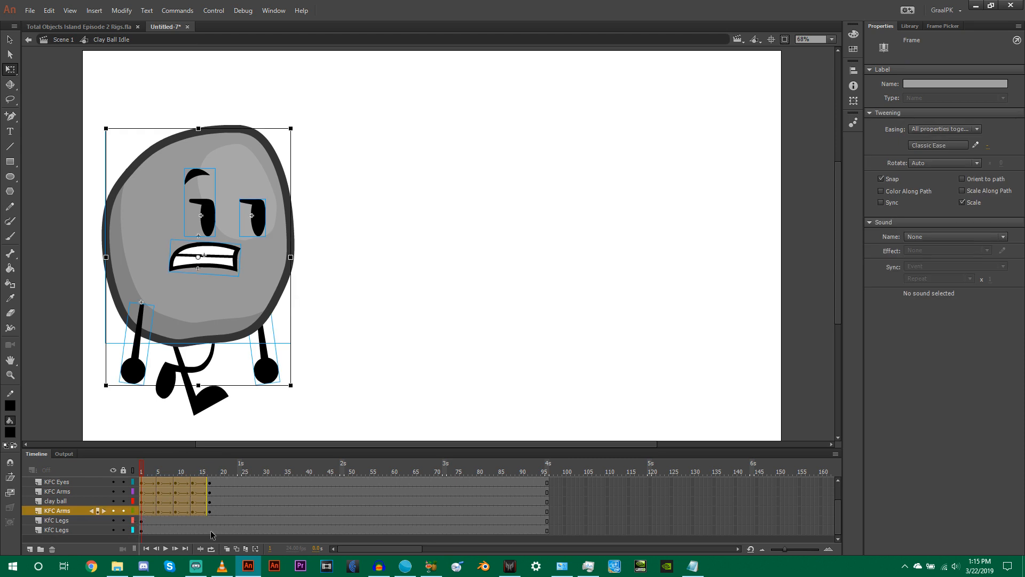
right_click(186, 497)
click(223, 349)
- Paste the copied frames over the mouth, eye, arm and clay ball layers from frame 17, overwriting the existing frames
click(211, 469)
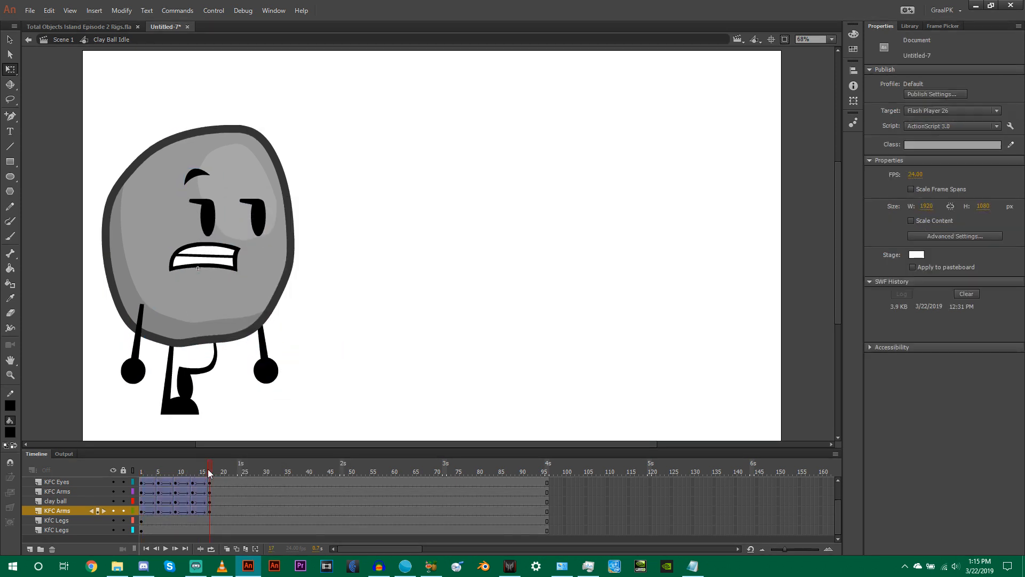
mouse_move(210, 511)
mouse_down()
mouse_move(211, 470)
mouse_move(210, 492)
mouse_up()
right_click(210, 493)
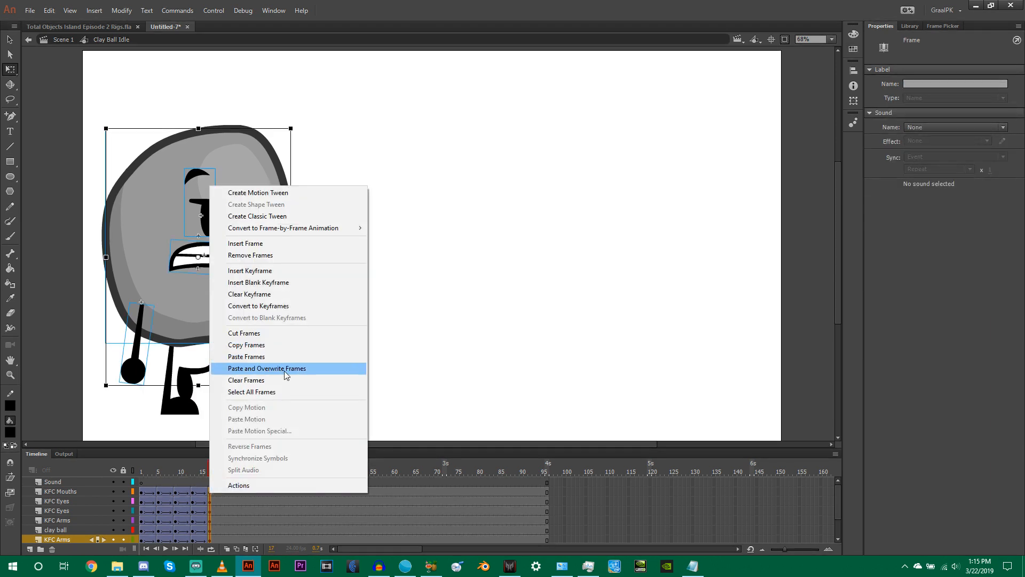
click(284, 368)
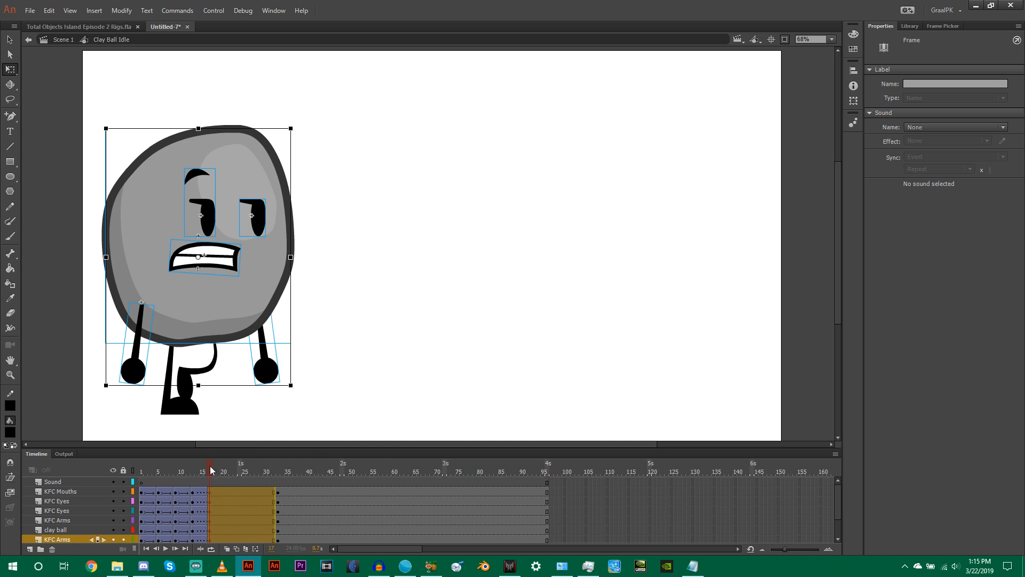
- Paste and overwrite the copied cycle again on the same mouth, eye, arm and clay ball layers from frame 33
drag(207, 469, 278, 509)
right_click(278, 508)
click(346, 389)
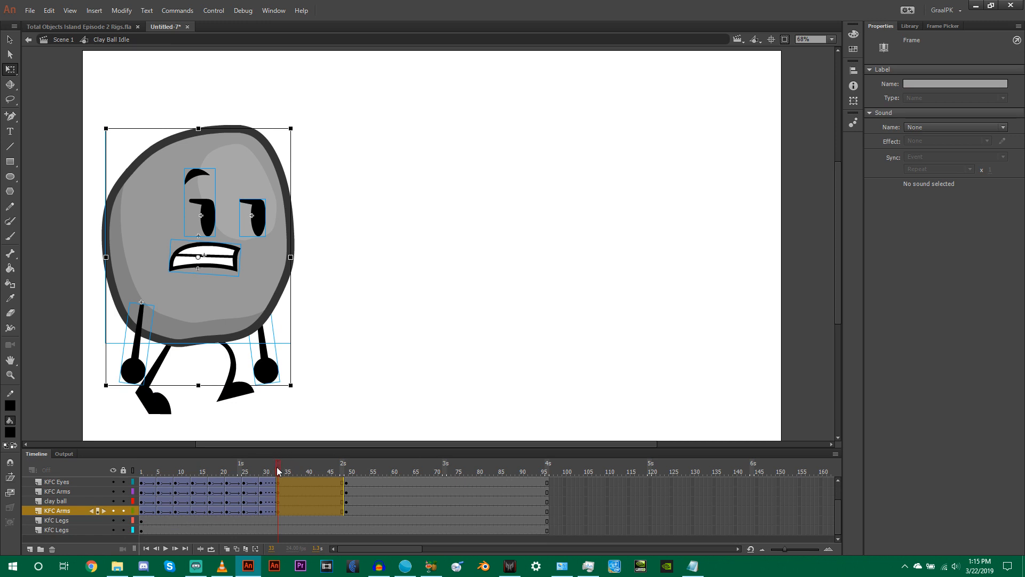
- Paste and overwrite the copied cycle on the mouth, eye, arm and clay ball layers from frame 49
drag(278, 468, 348, 490)
right_click(347, 490)
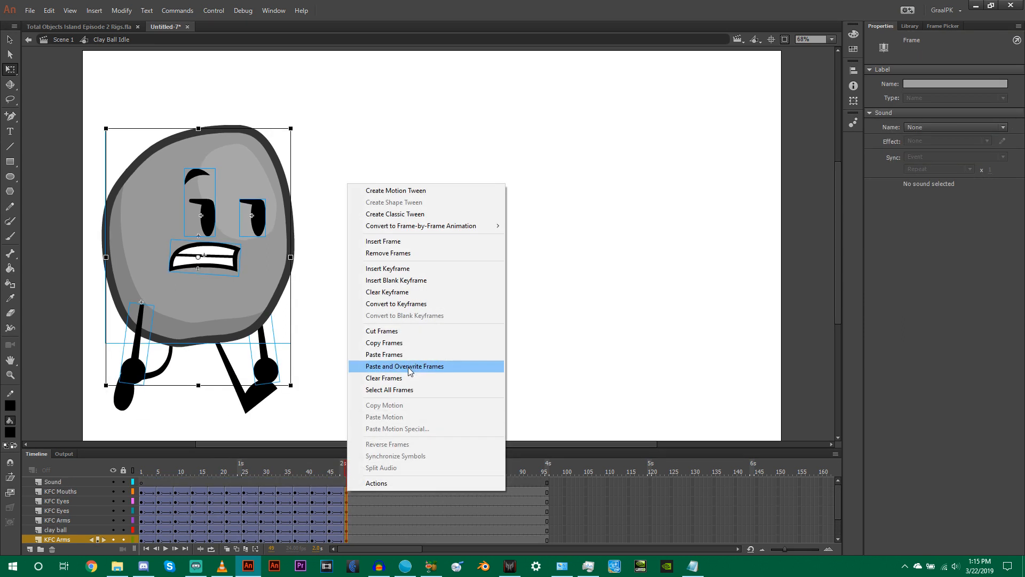
click(410, 367)
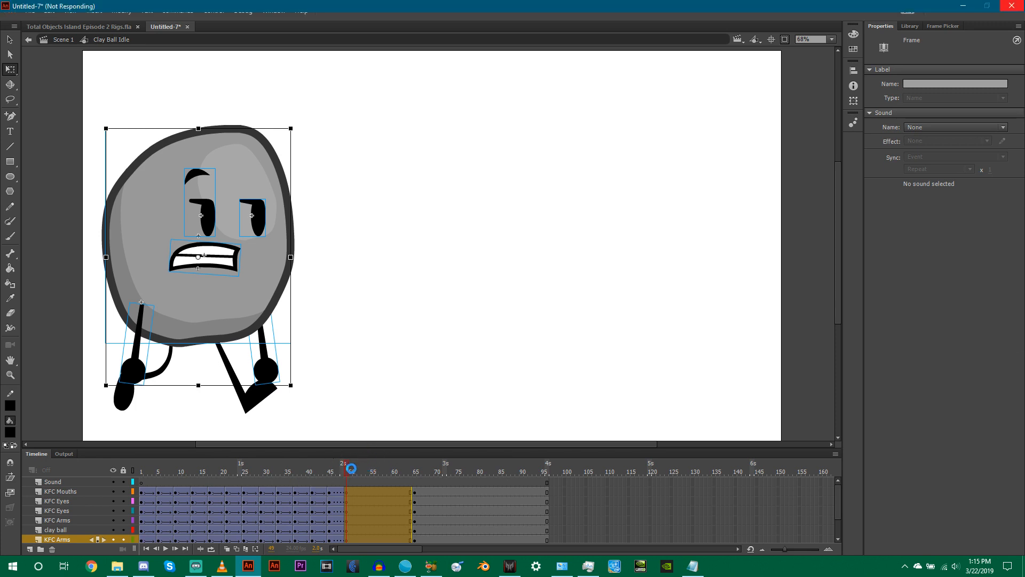
- Insert a keyframe at frame 65 on the lower of the two KfC Legs layers
drag(346, 470, 414, 475)
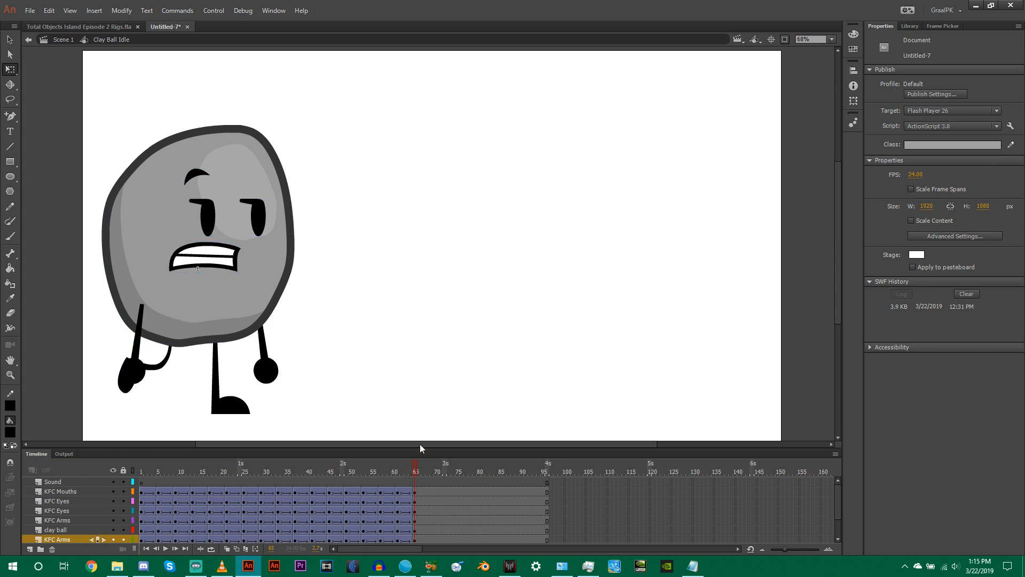
scroll(414, 513, down, 3)
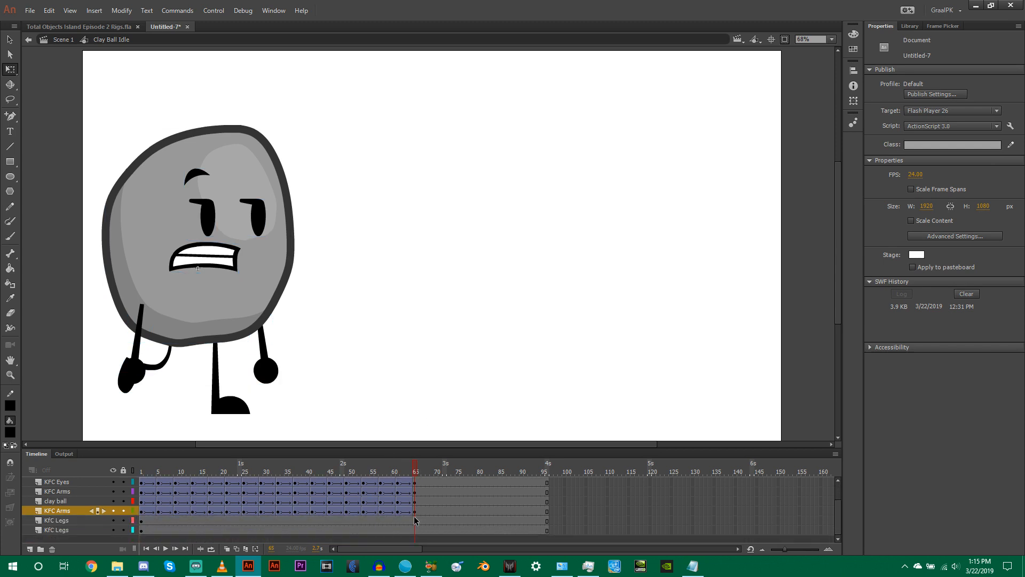
right_click(415, 520)
click(405, 386)
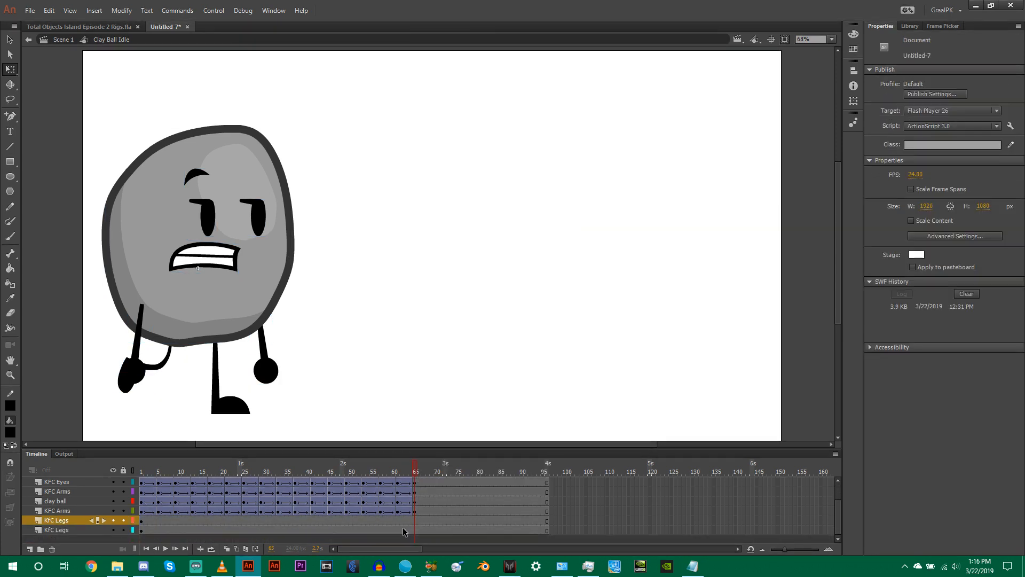
right_click(415, 533)
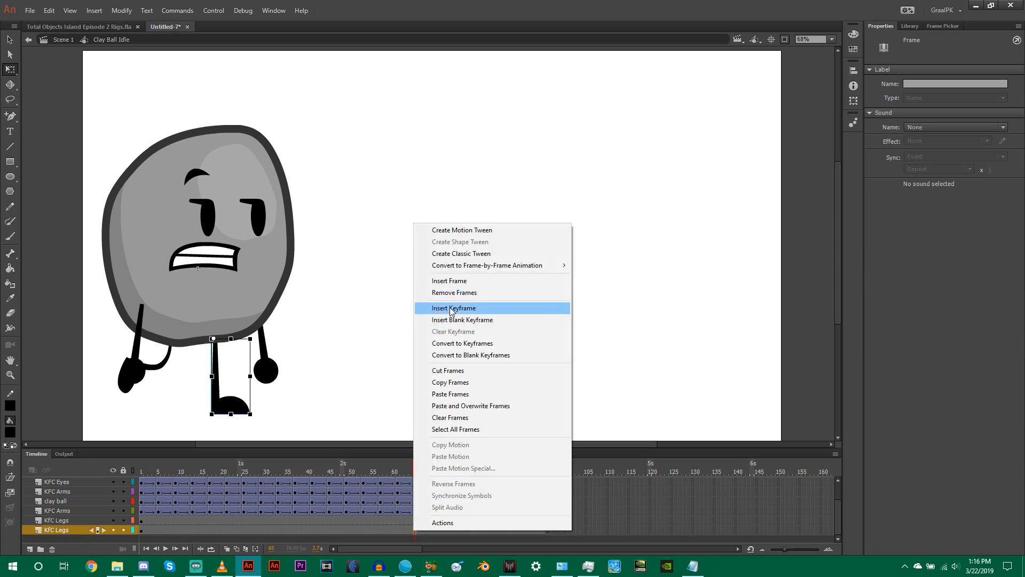
click(258, 389)
click(237, 413)
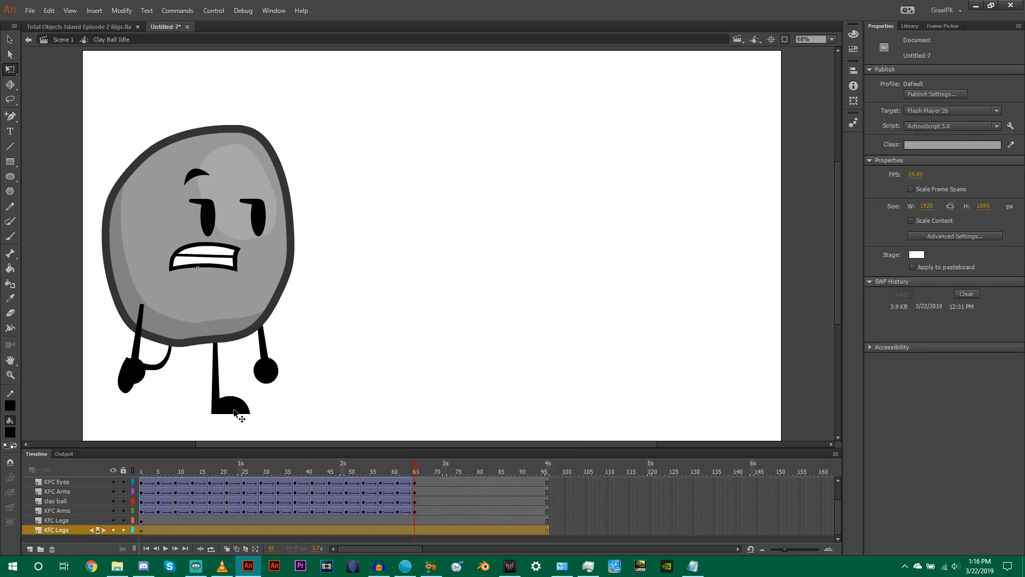
right_click(415, 528)
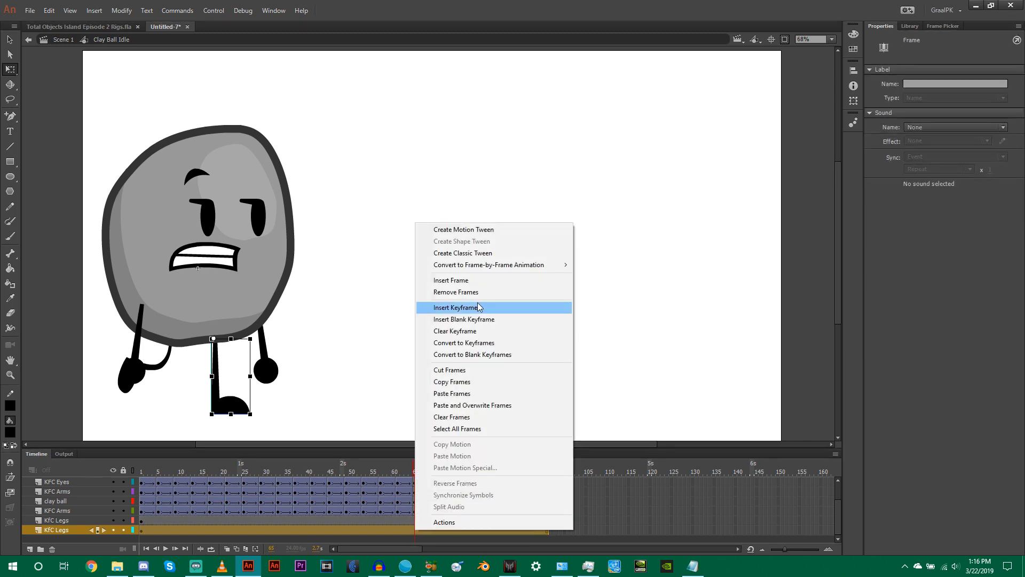
click(478, 309)
click(249, 422)
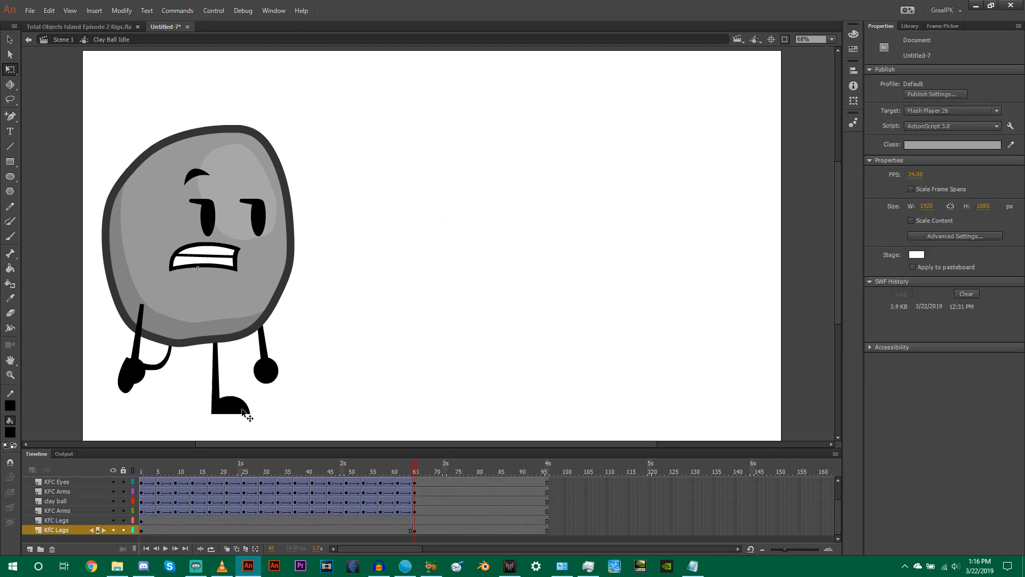
- Set the front leg's Walk Cycle 2 instance at frame 65 to Single Frame looping and choose pose 5
click(245, 415)
click(933, 193)
click(927, 233)
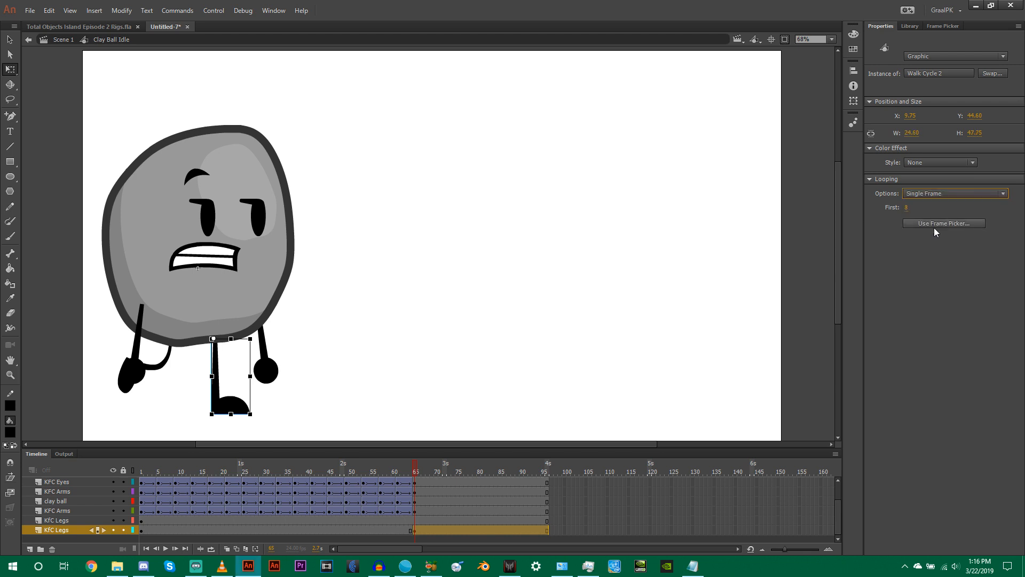
click(935, 222)
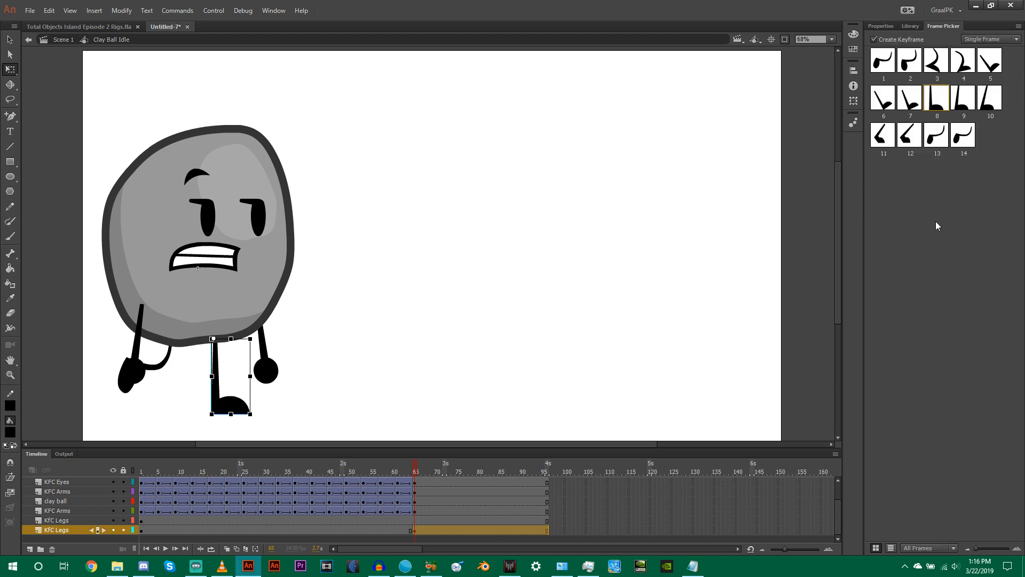
click(994, 65)
click(882, 27)
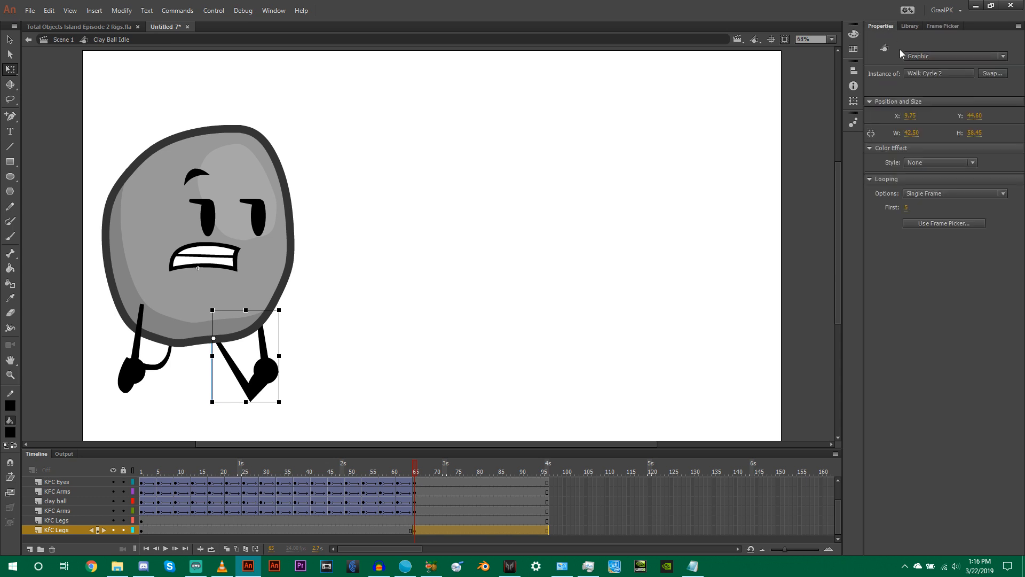
- Swap the front leg's symbol at frame 65 for KfC Legs from the KFC Stuff folder
click(993, 73)
scroll(481, 241, up, 3)
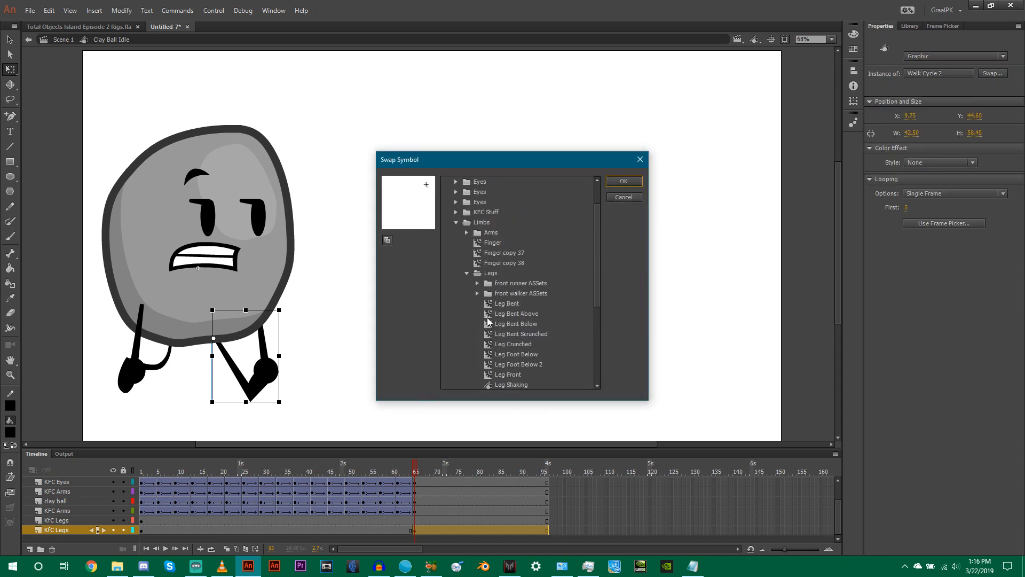
click(457, 252)
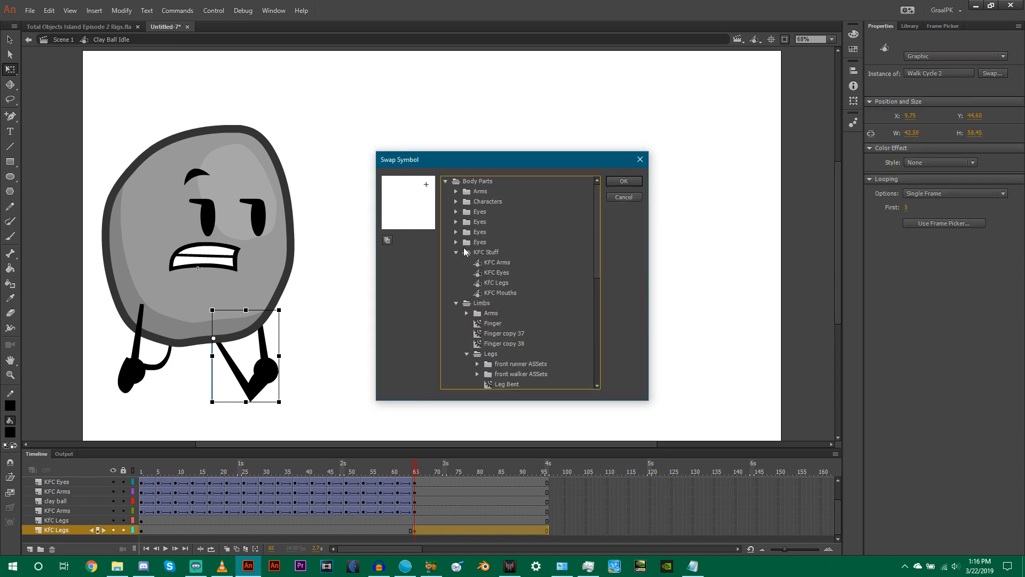
double_click(501, 282)
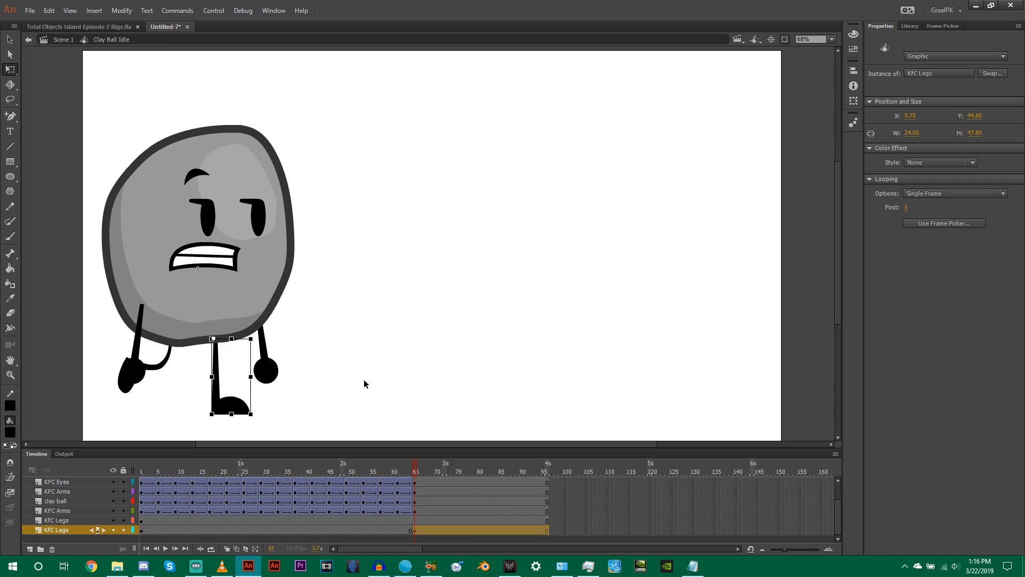
click(416, 370)
- Insert a keyframe at frame 72 on the upper KfC Legs layer and set its Walk Cycle leg to Single Frame, pose 5
drag(414, 469, 446, 466)
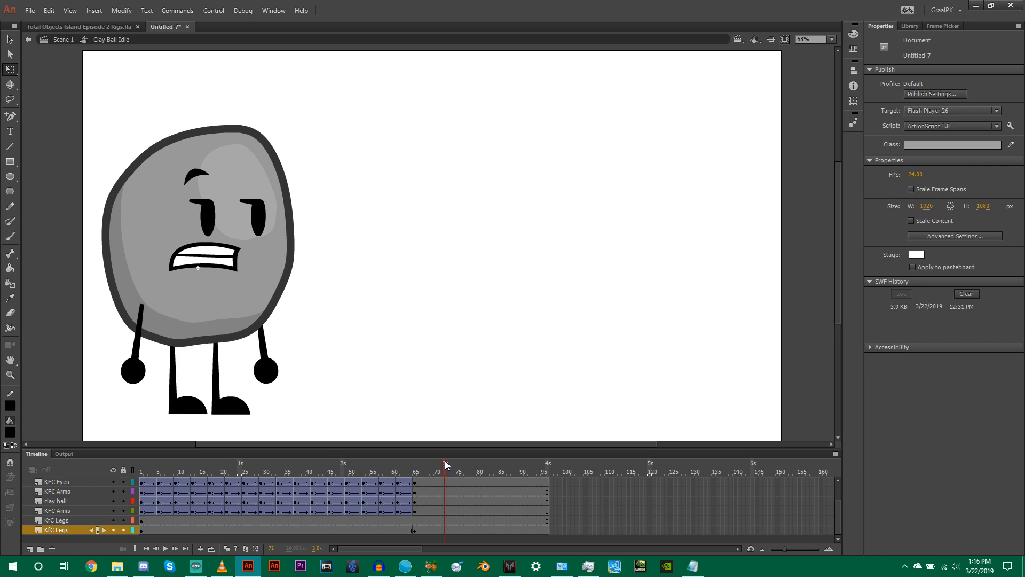
right_click(444, 521)
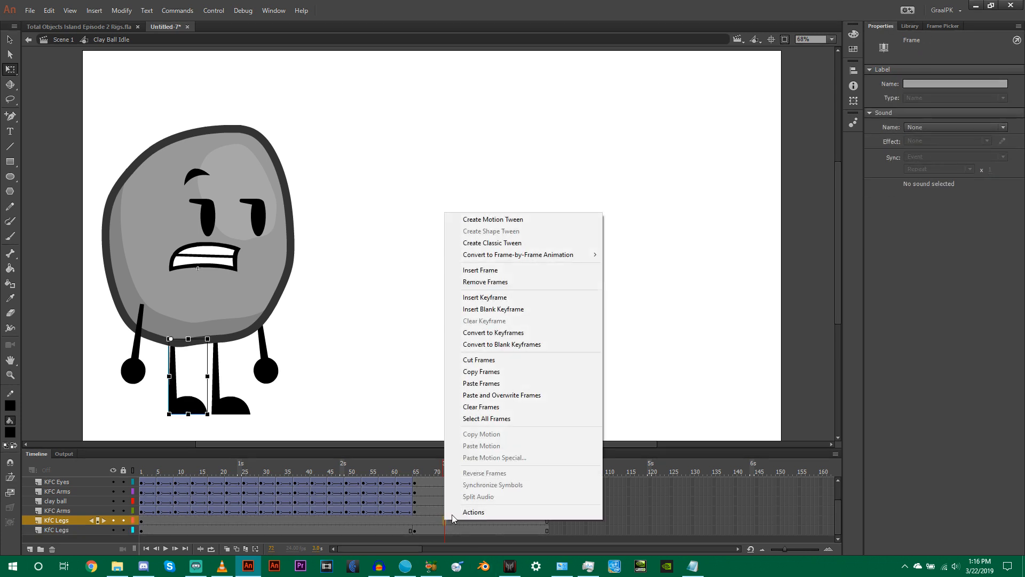
click(481, 301)
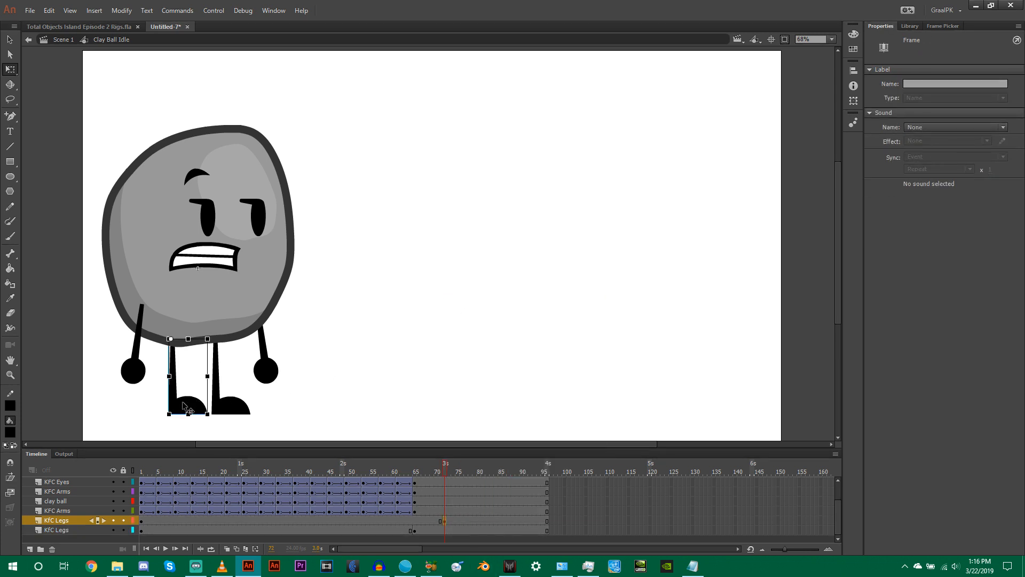
click(933, 194)
click(934, 219)
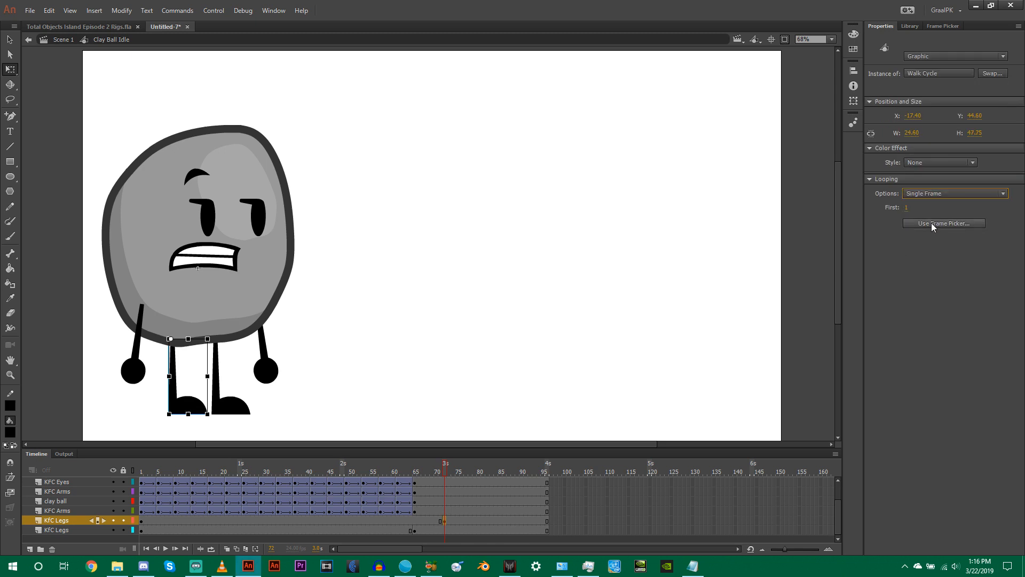
click(935, 223)
click(990, 60)
click(893, 28)
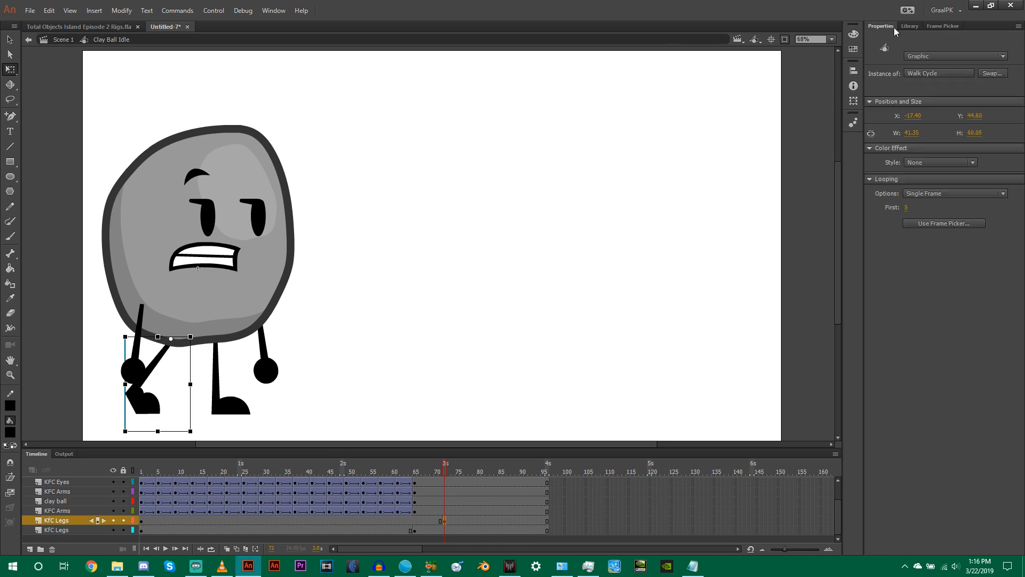
- Swap the back leg's symbol at frame 72 for KfC Legs from the KFC Stuff folder
click(992, 73)
scroll(486, 331, up, 5)
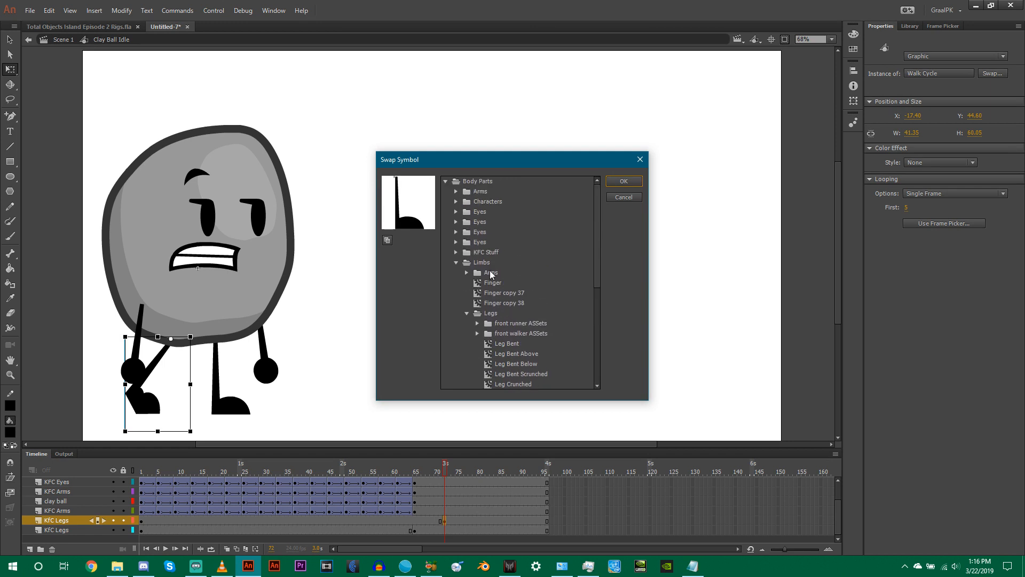
click(456, 252)
double_click(486, 283)
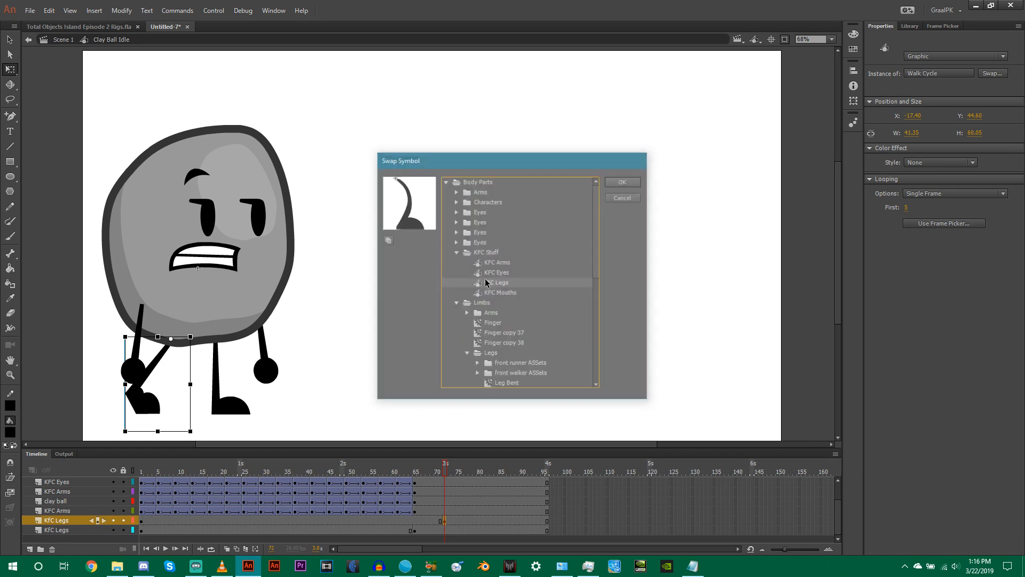
click(495, 336)
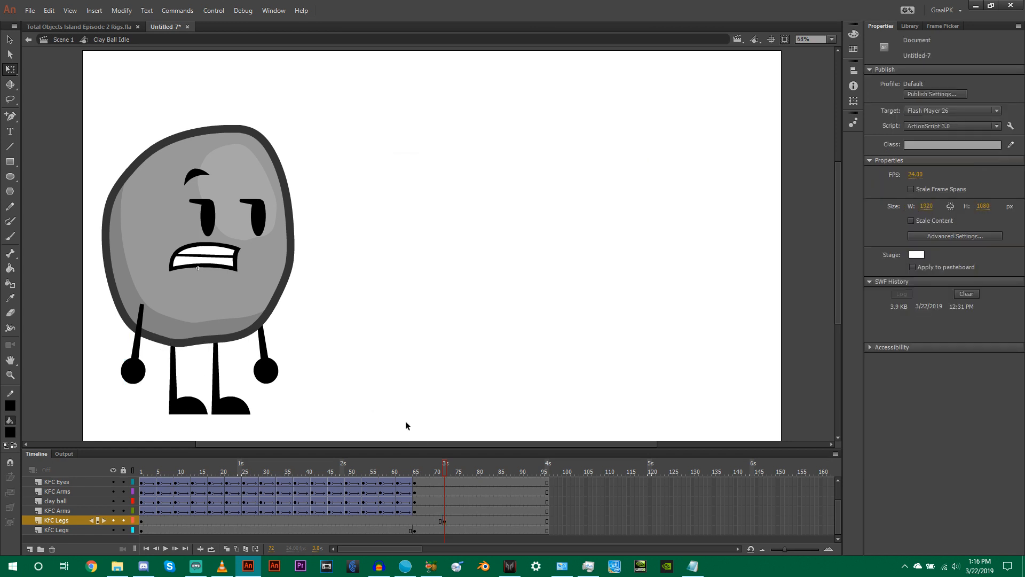
- Examine the poses available for the back leg at frame 72, and play back the walk animation
mouse_move(435, 469)
mouse_down()
mouse_move(390, 462)
mouse_move(444, 470)
mouse_up()
click(188, 412)
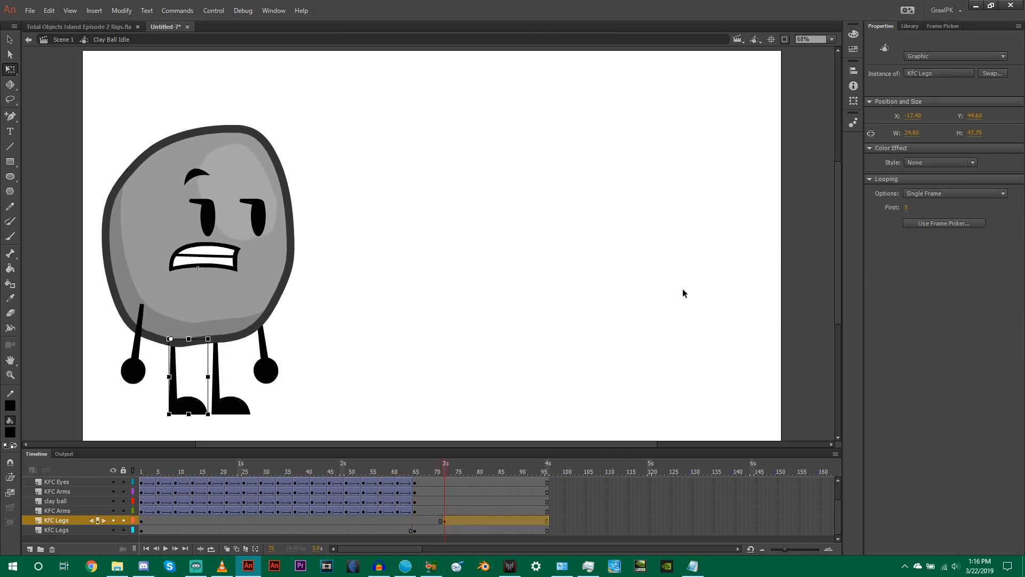
click(930, 224)
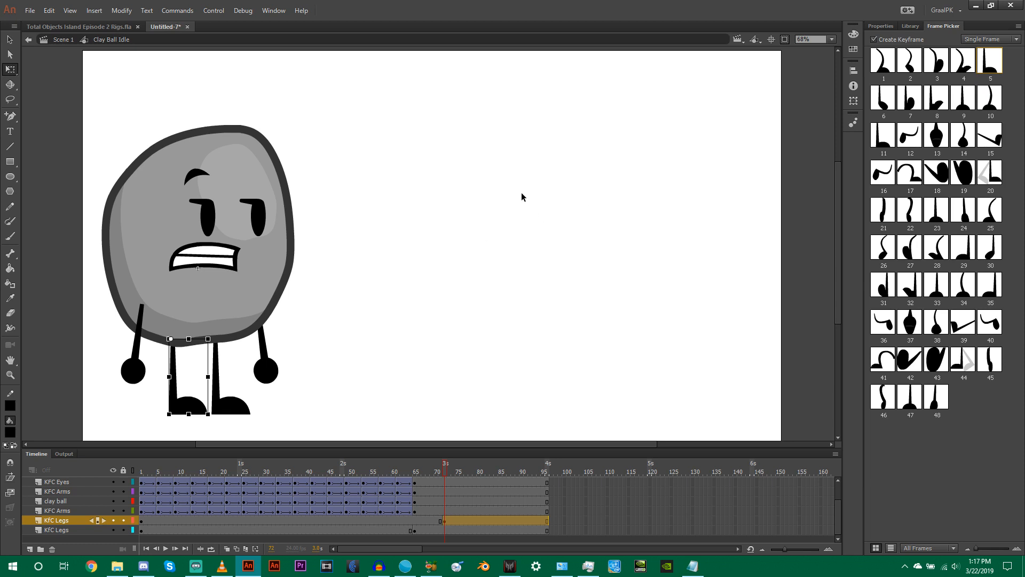
click(507, 436)
key(Return)
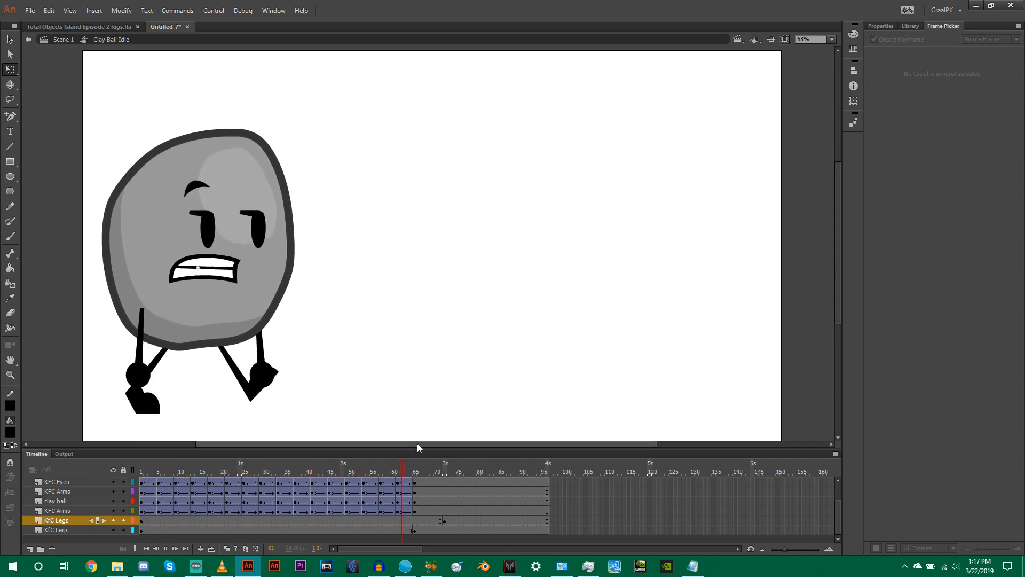
- Leave the Clay Ball Idle symbol for Scene 1 and insert a keyframe at frame 65 on Layer_1
click(415, 473)
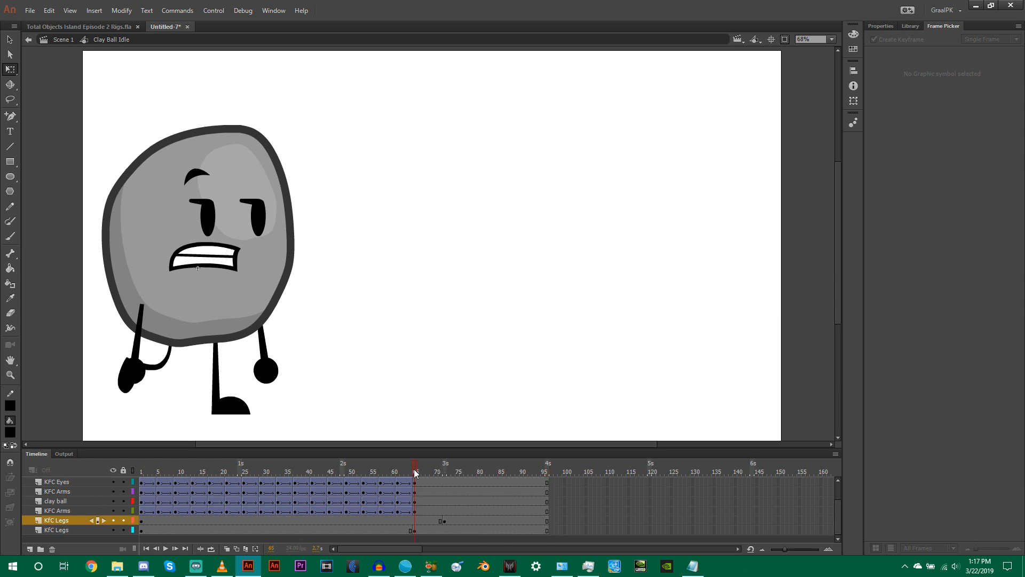
double_click(443, 350)
click(440, 371)
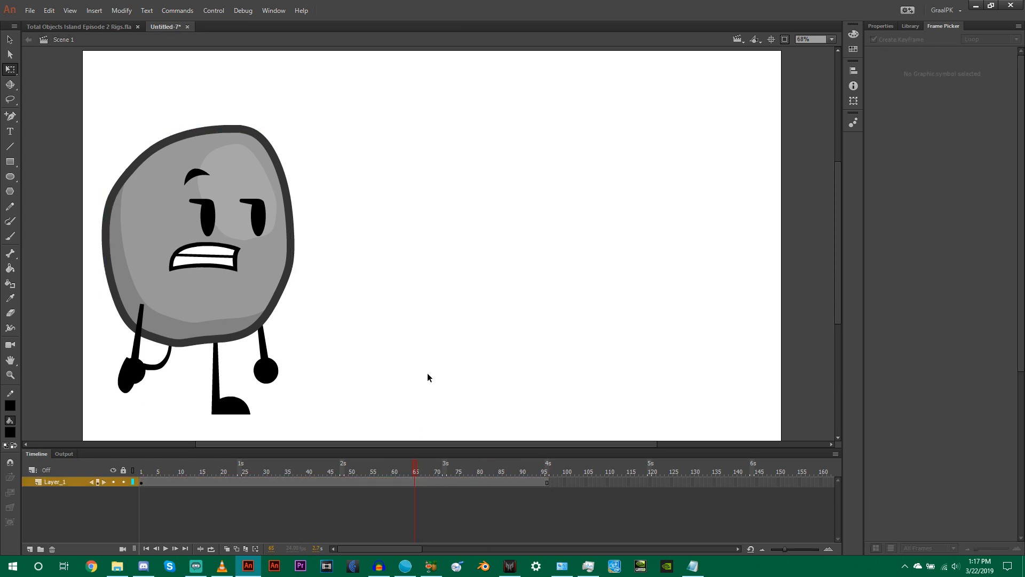
right_click(415, 480)
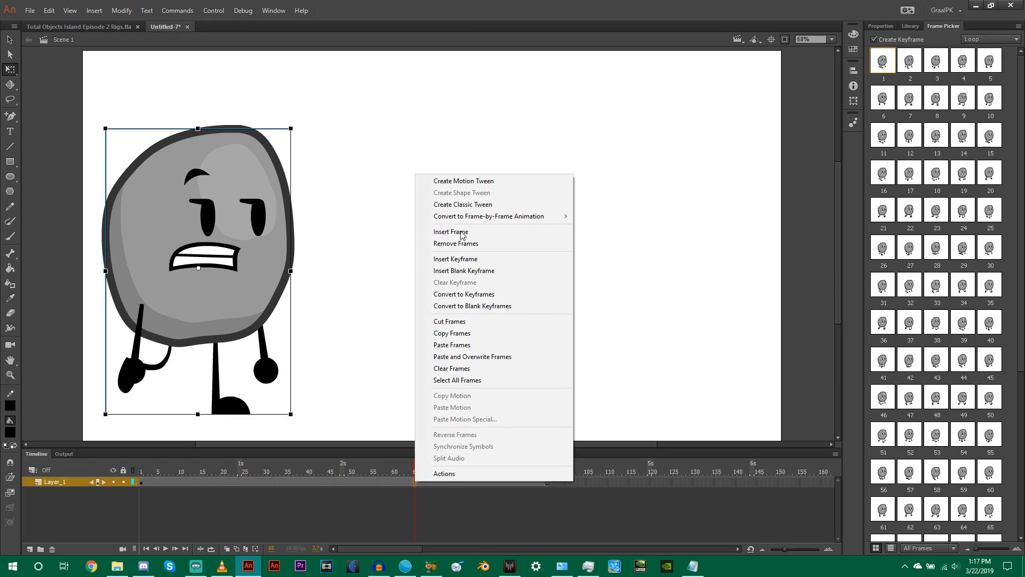
click(449, 260)
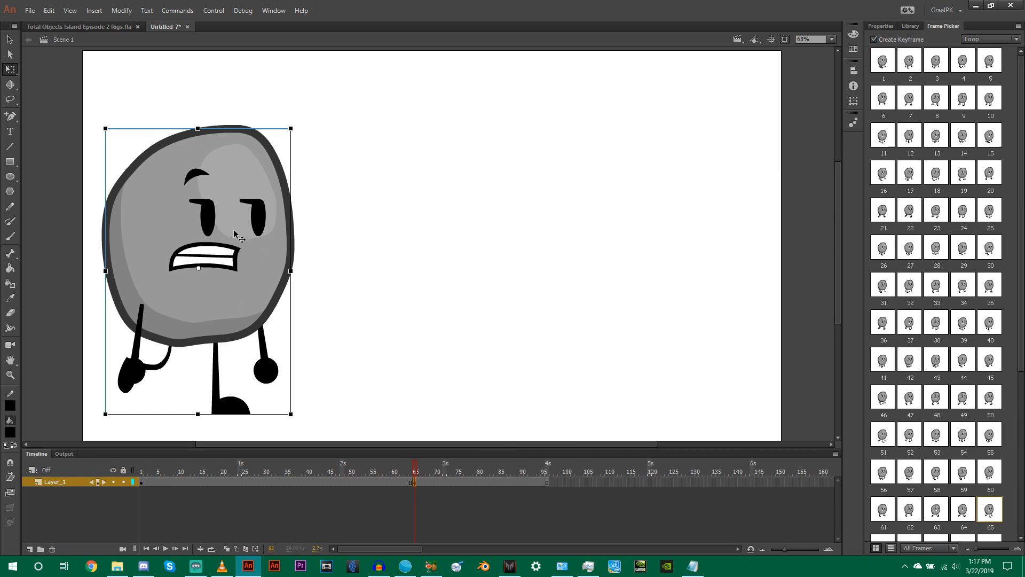
- Move the character horizontally to the right half of the stage at frame 65 and create a classic tween from the first keyframe
drag(238, 231, 580, 243)
click(342, 254)
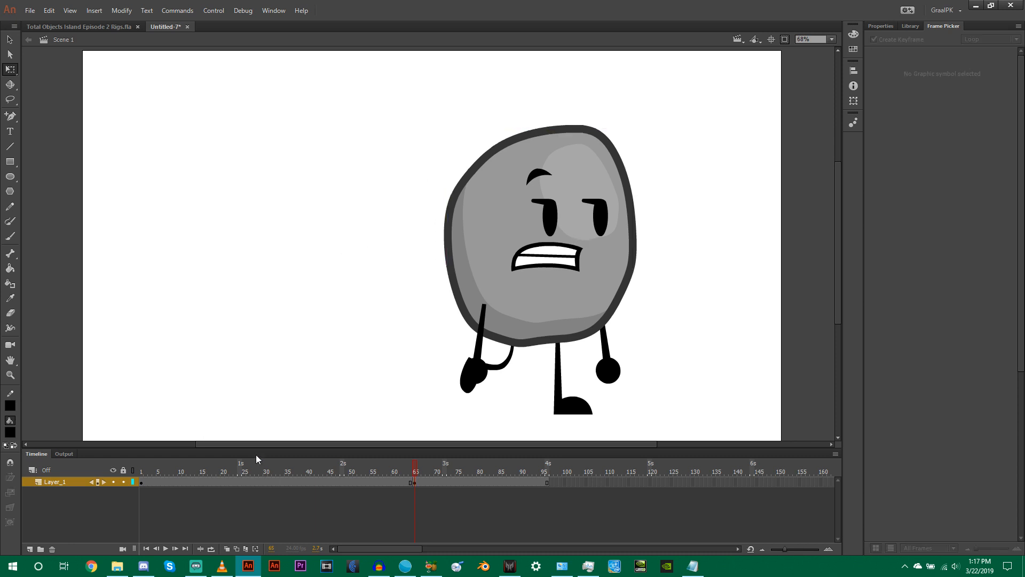
right_click(230, 483)
click(299, 205)
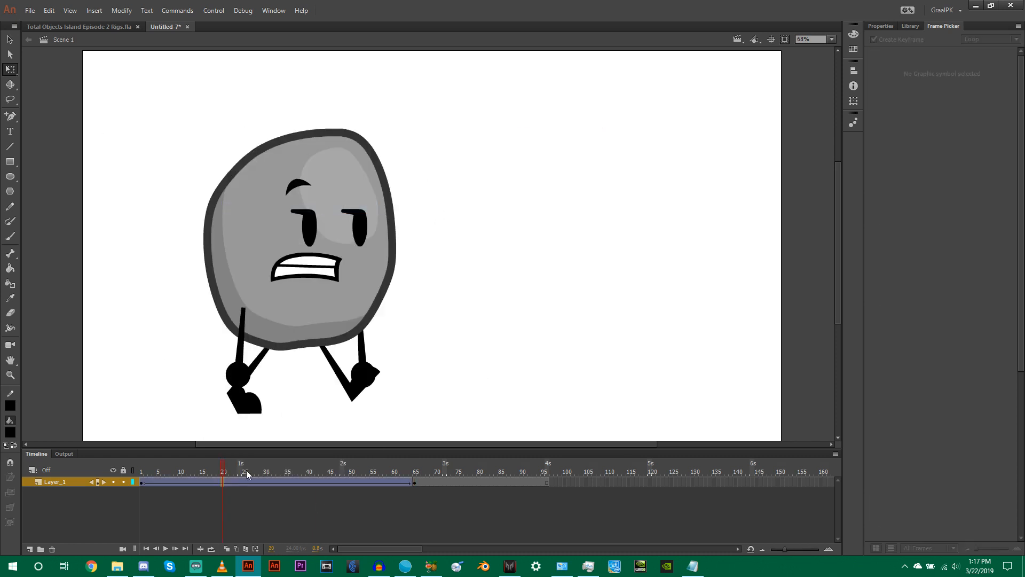
- Scrub through the Layer_1 tween to check how the character walks across the stage
drag(212, 470, 141, 483)
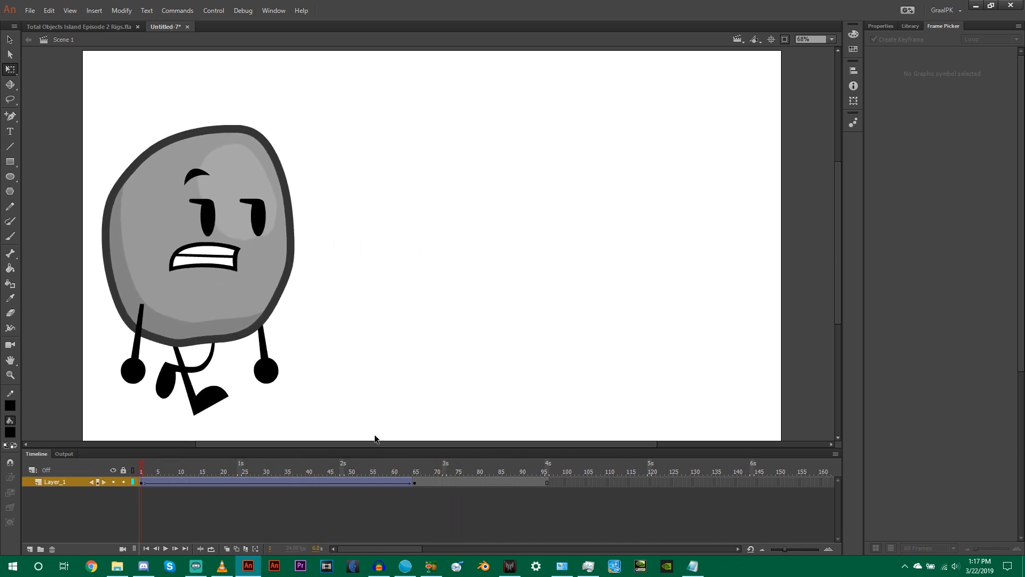
click(882, 26)
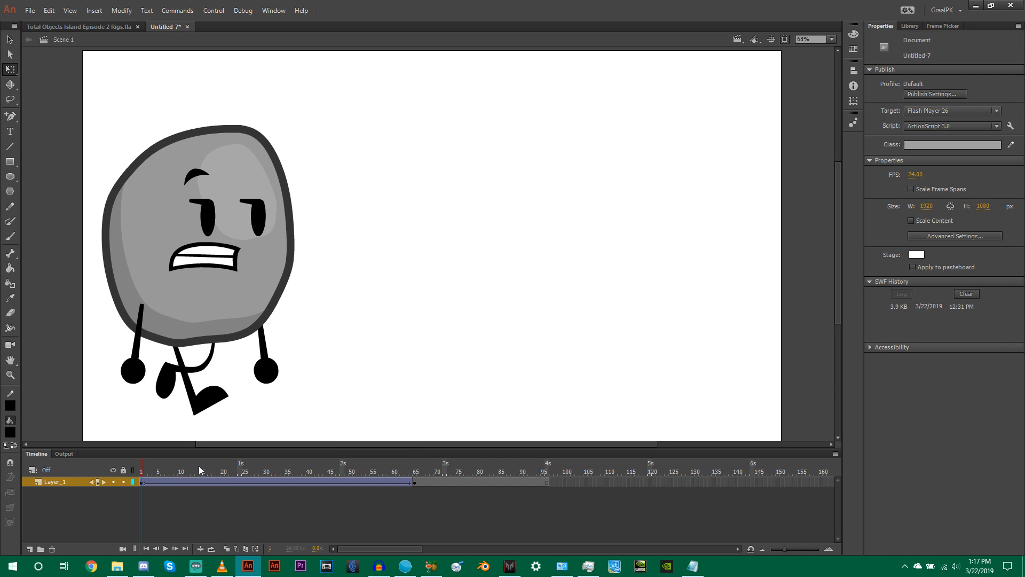
drag(198, 465, 247, 502)
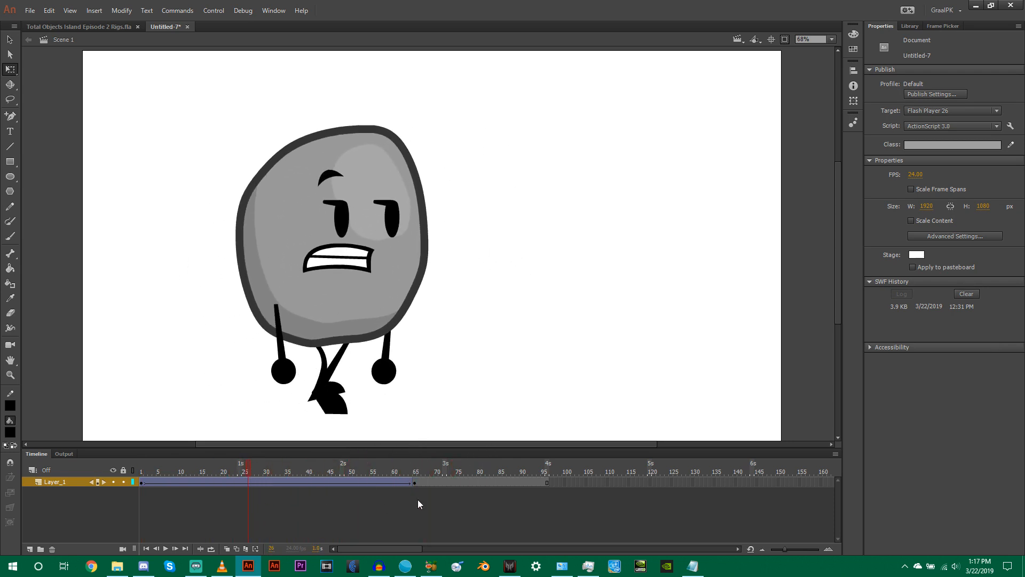
right_click(433, 484)
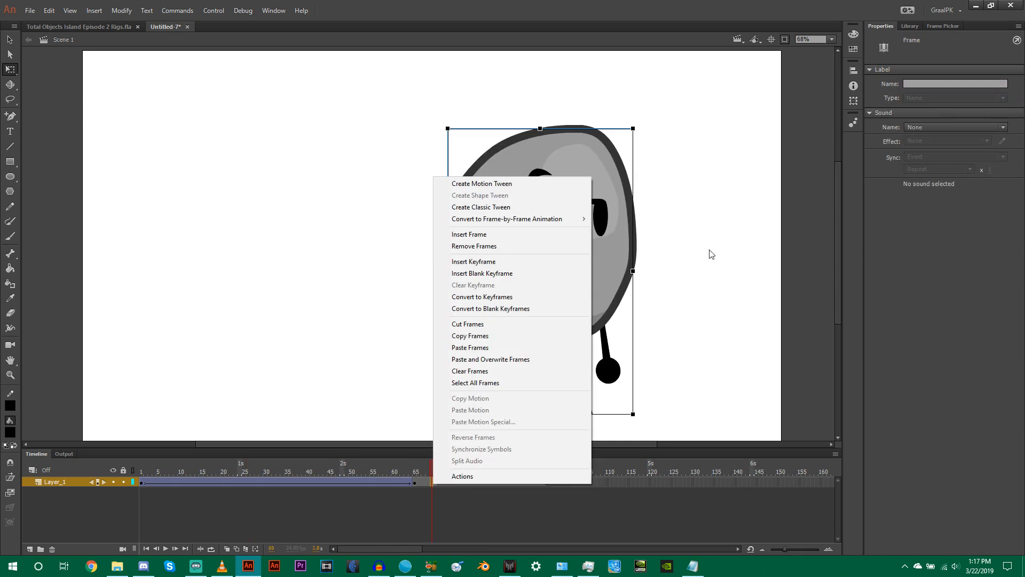
click(767, 293)
click(766, 293)
drag(377, 469, 144, 484)
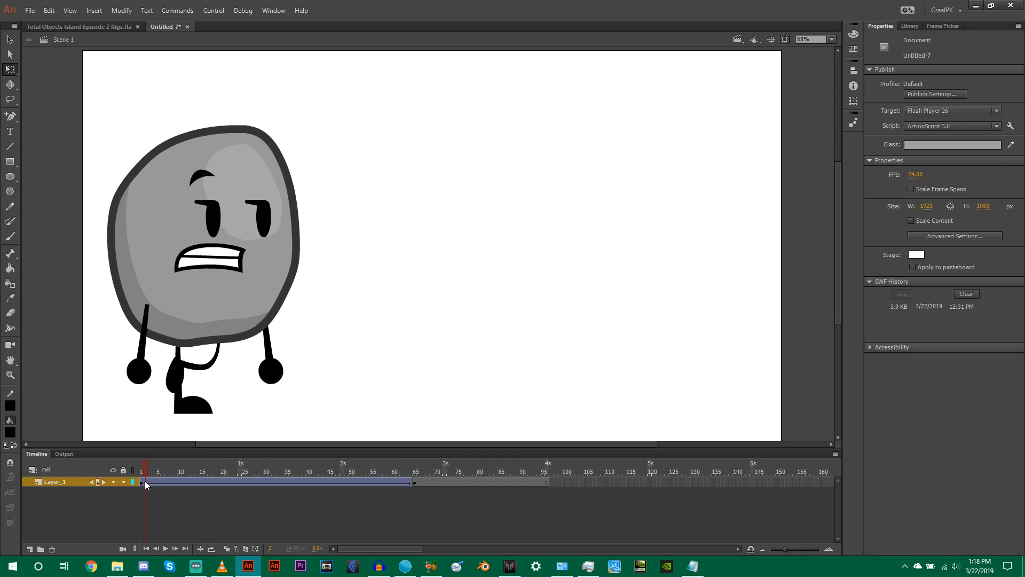
- Scrub back and forth between frame 1 and the standing frames to review the character's walk across the stage
drag(145, 481, 344, 481)
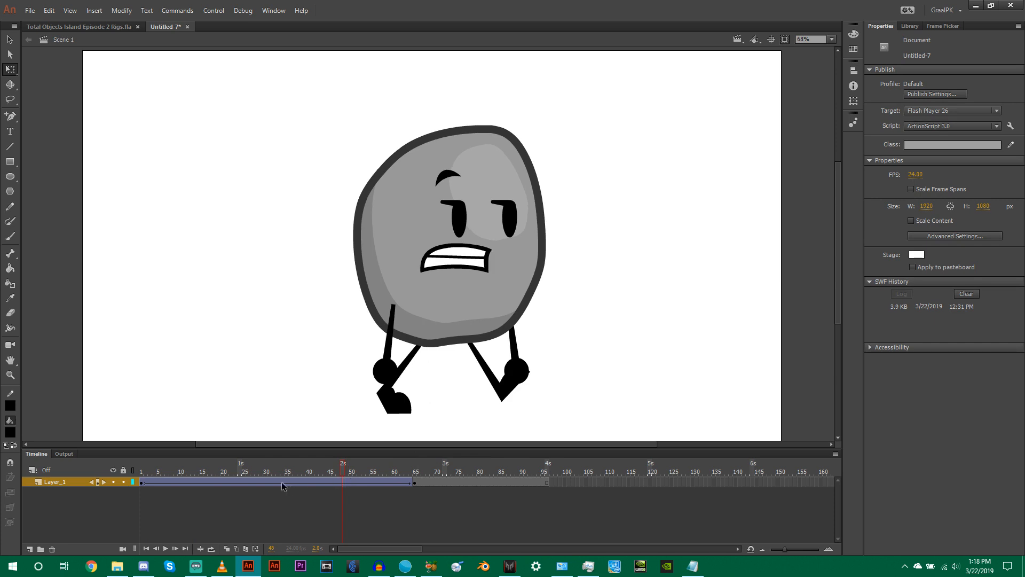
drag(281, 481, 139, 466)
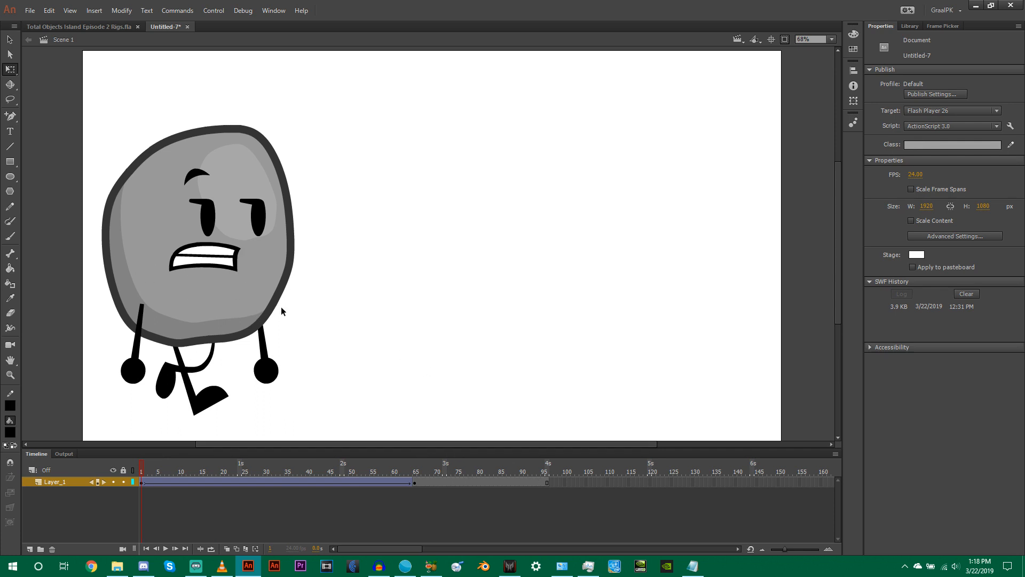
drag(197, 466, 473, 458)
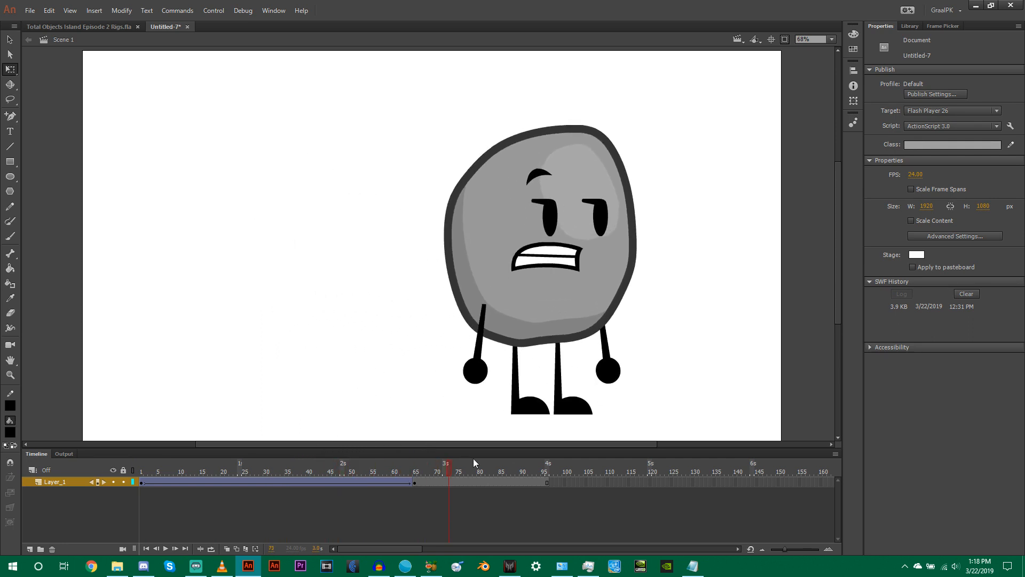
drag(555, 453, 143, 479)
- Move the character at frame 1 horizontally so it starts the walk partly beyond the left edge of the stage
click(316, 483)
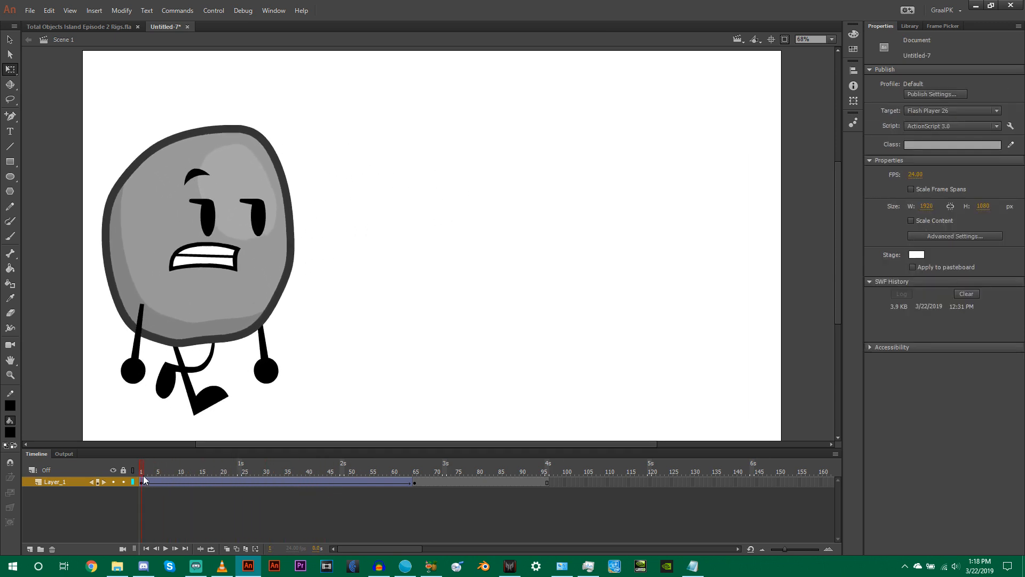
click(176, 315)
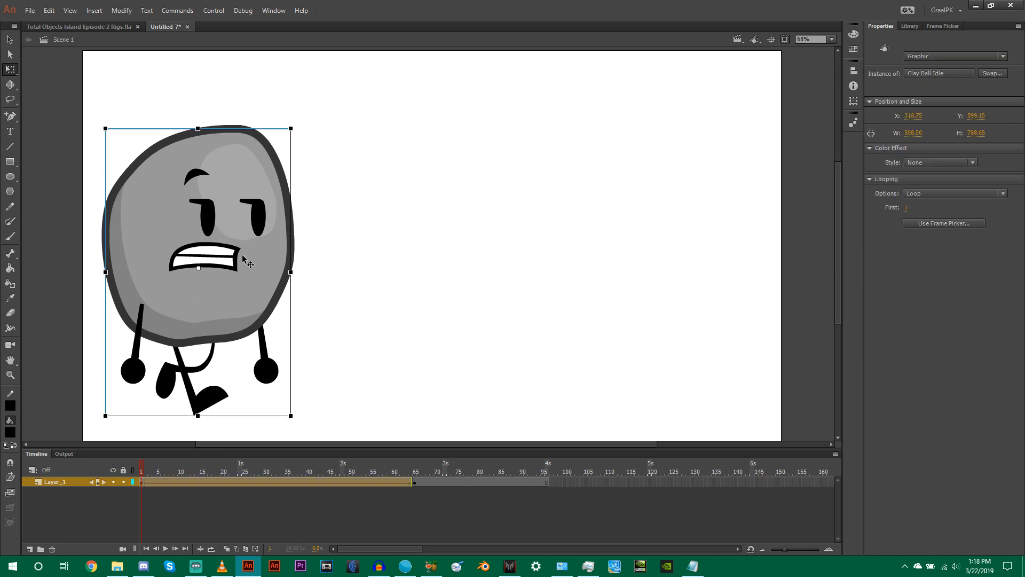
drag(248, 260, 125, 272)
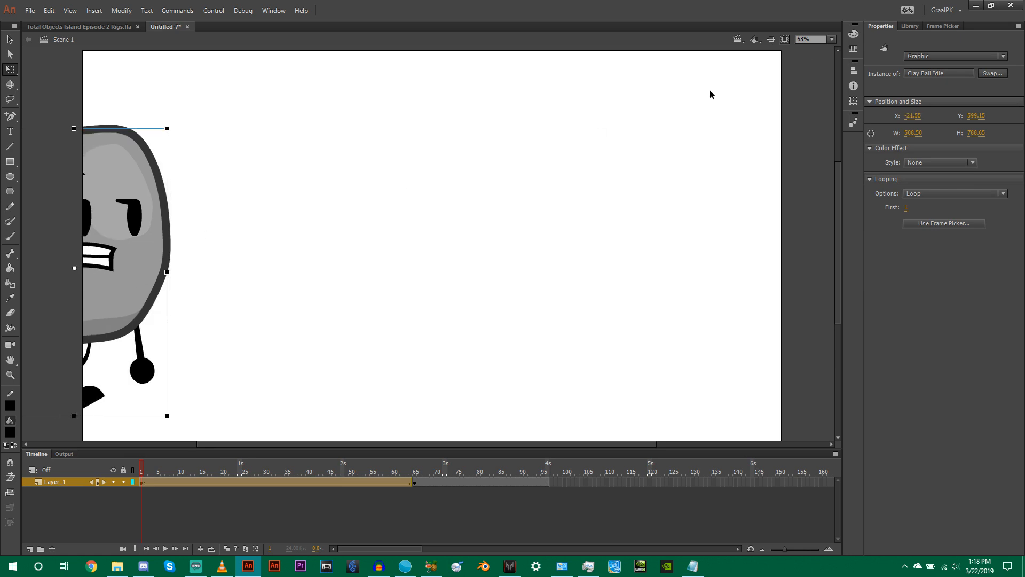
click(783, 40)
click(785, 39)
click(785, 39)
click(785, 40)
mouse_move(155, 236)
mouse_down()
mouse_move(141, 238)
mouse_move(159, 238)
mouse_up()
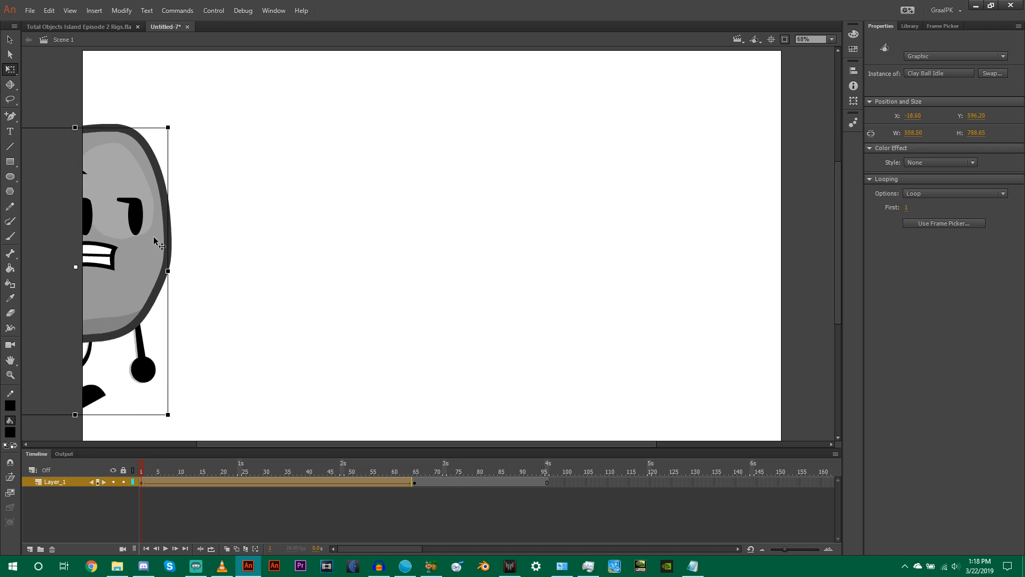
click(371, 270)
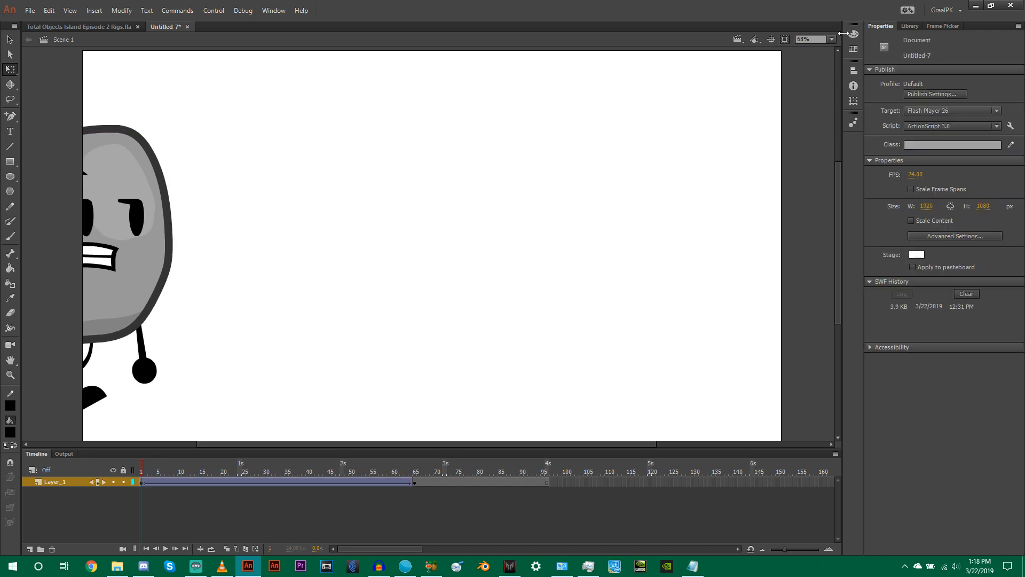
- Check the character's first-frame position with content outside the stage shown, and clip that content again
click(783, 41)
click(785, 39)
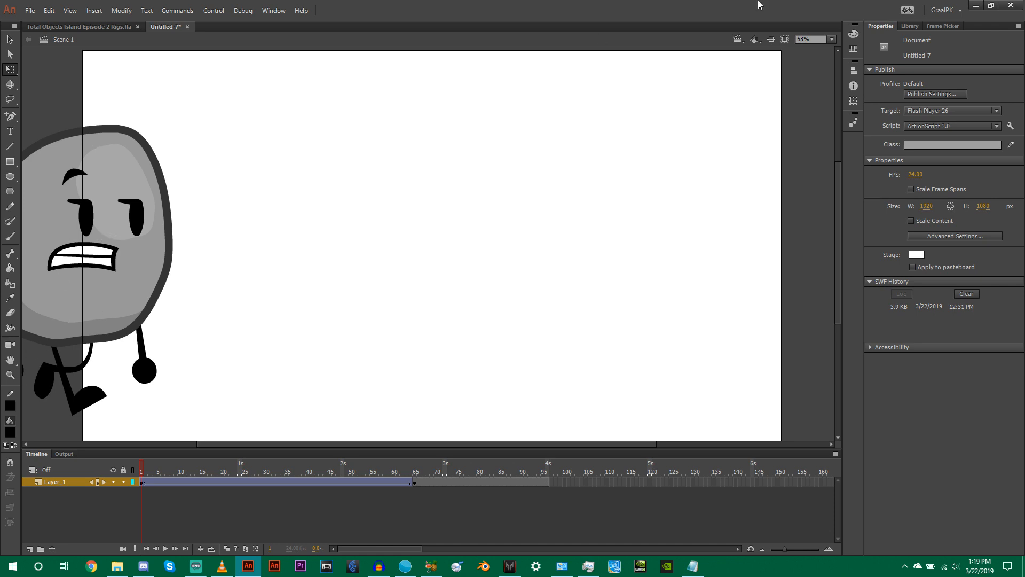
click(784, 39)
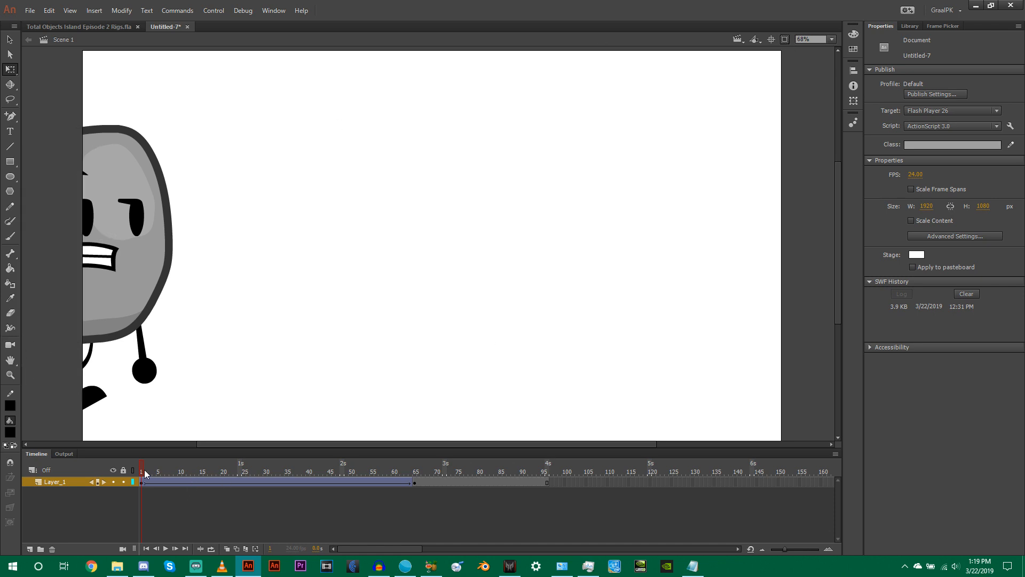
- Scrub through the adjusted tween and play the scene to check the walk from the new starting position
drag(145, 473, 460, 418)
drag(526, 411, 105, 437)
key(Return)
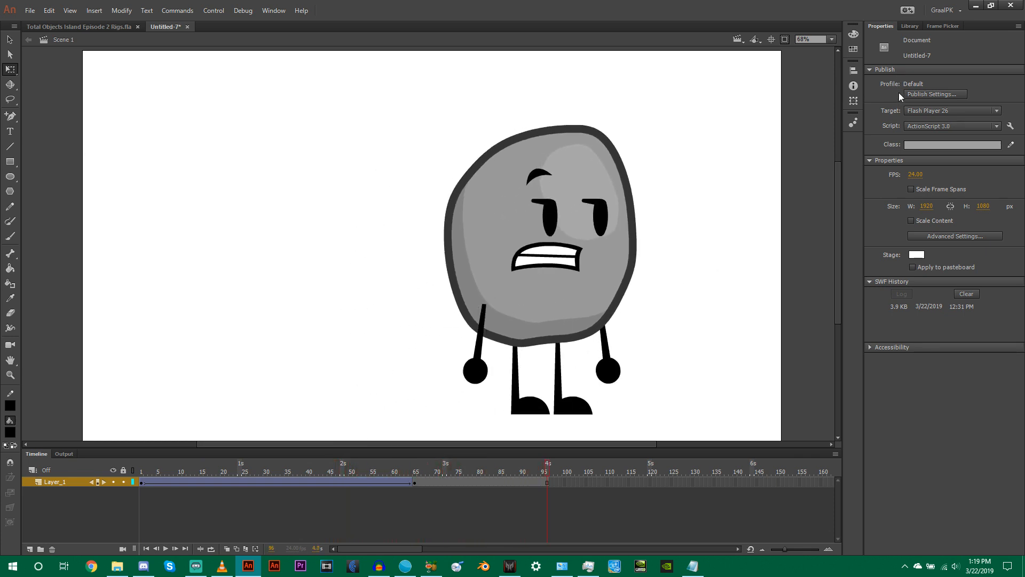
- Open the document's publish settings and enable Override sound settings for the Flash (.swf) output
click(920, 94)
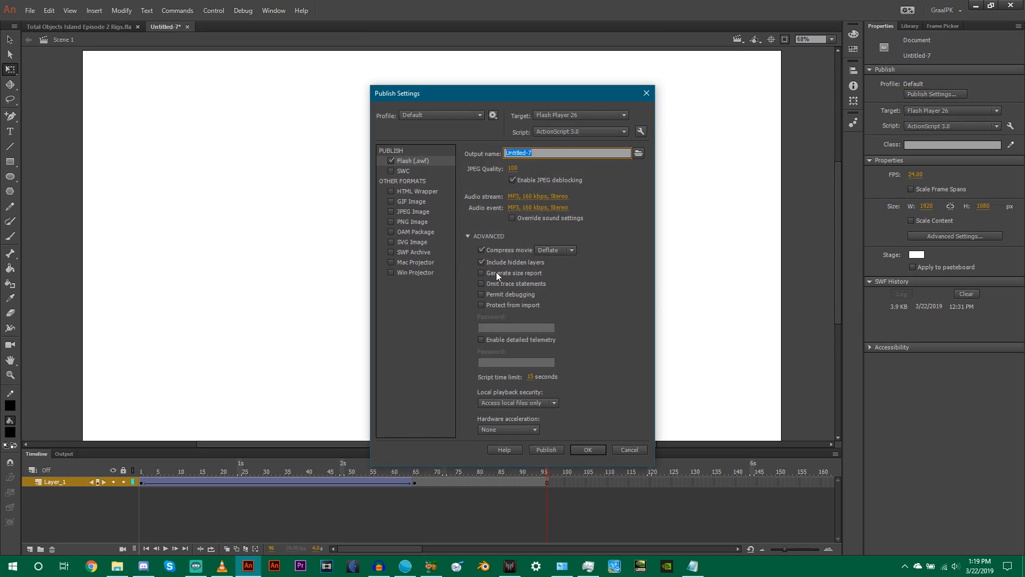
click(524, 219)
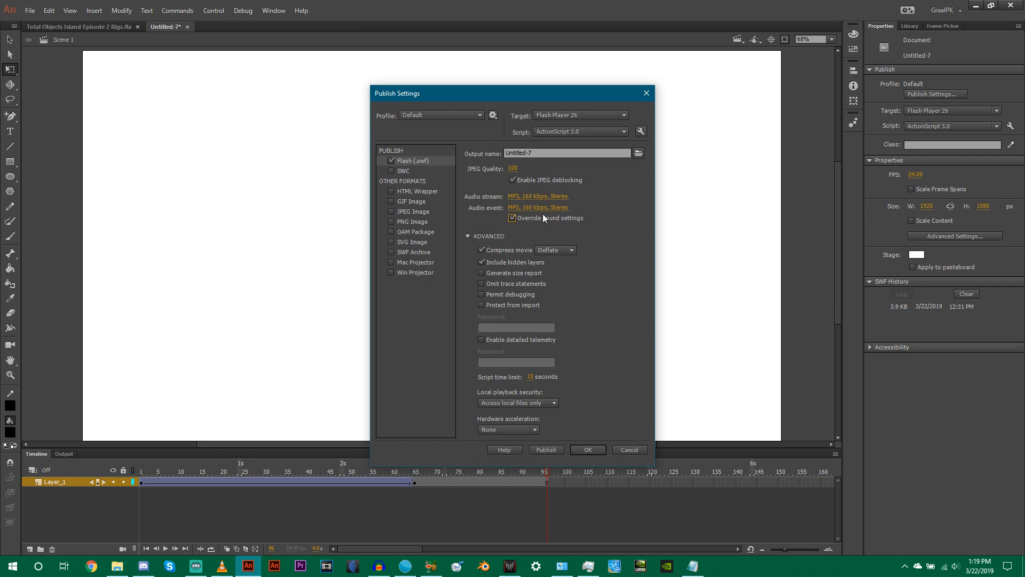
click(532, 197)
click(473, 289)
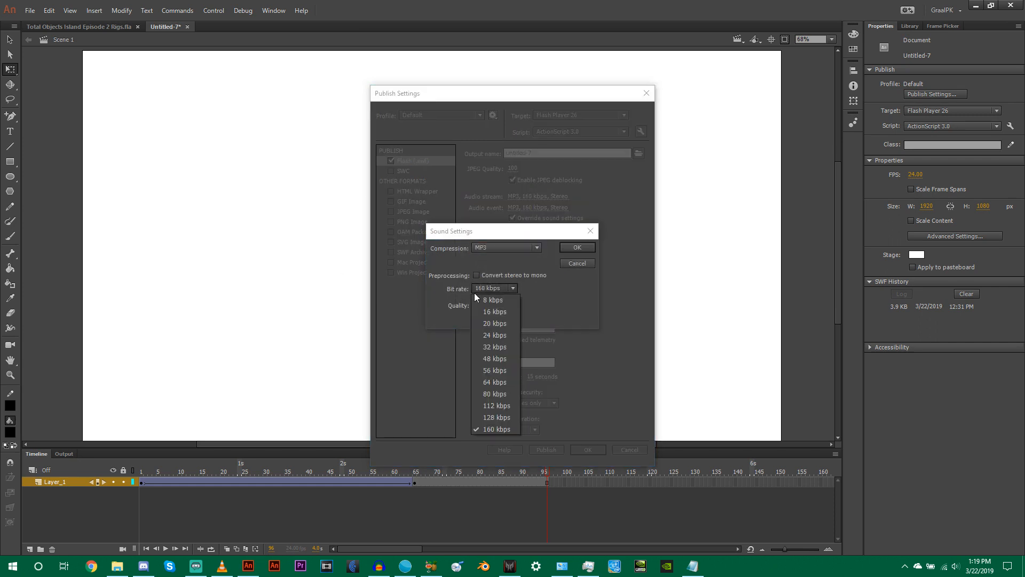
click(485, 312)
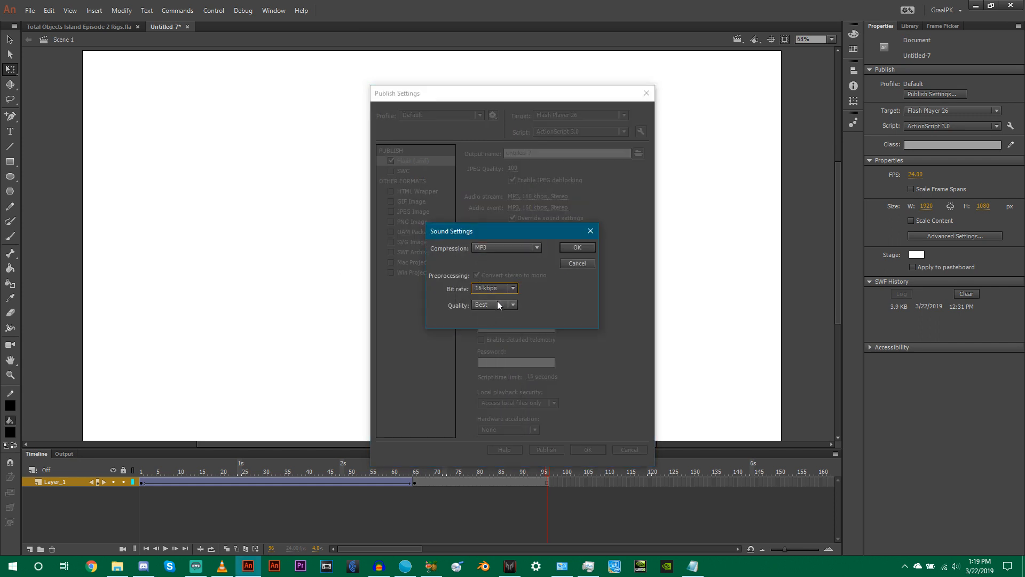
click(498, 304)
click(491, 321)
click(507, 290)
click(498, 412)
click(476, 275)
click(495, 304)
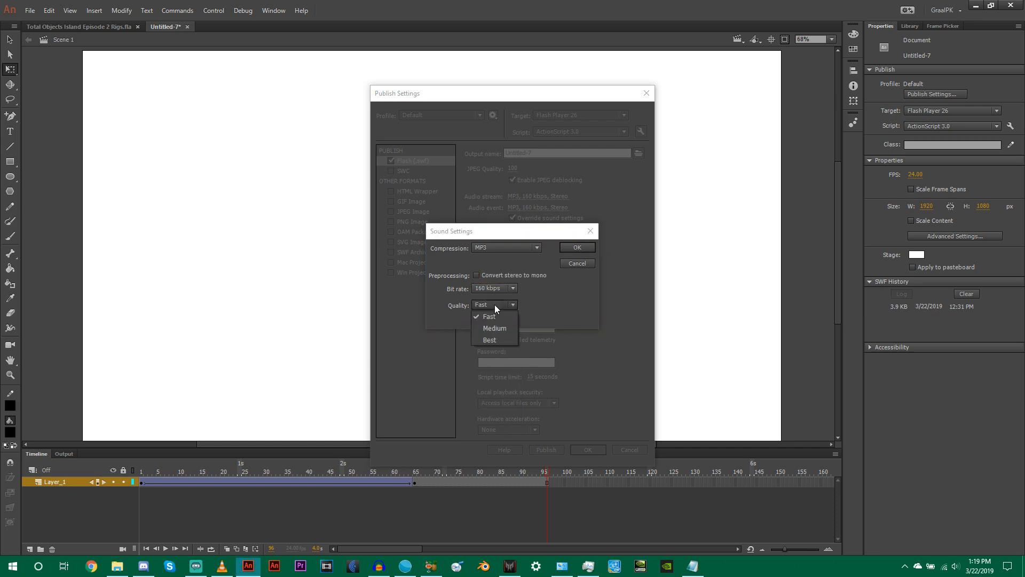
click(489, 342)
click(581, 261)
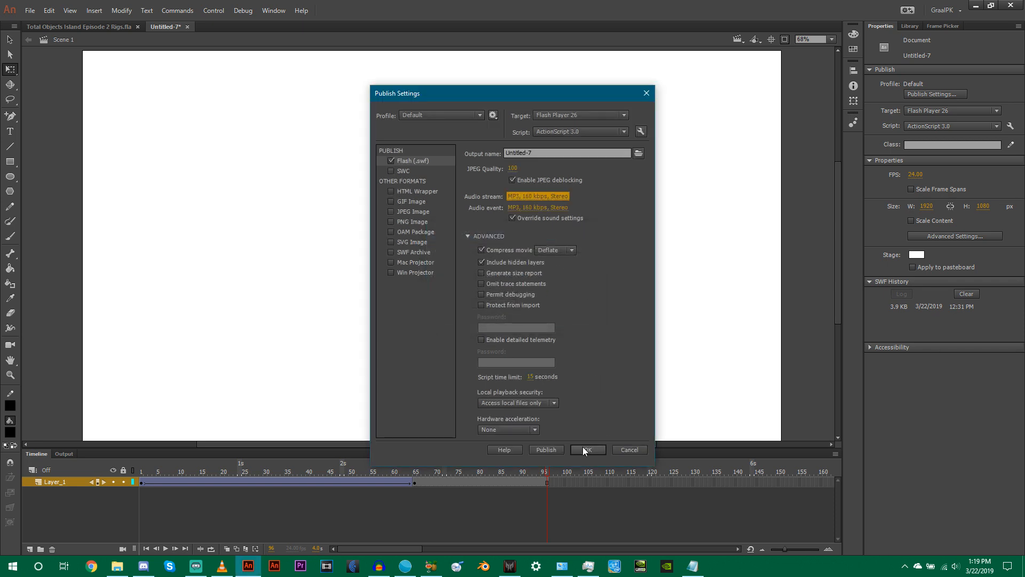
- Try adding the HTML Wrapper format to the publish output and return to the Flash (.swf) options
click(392, 191)
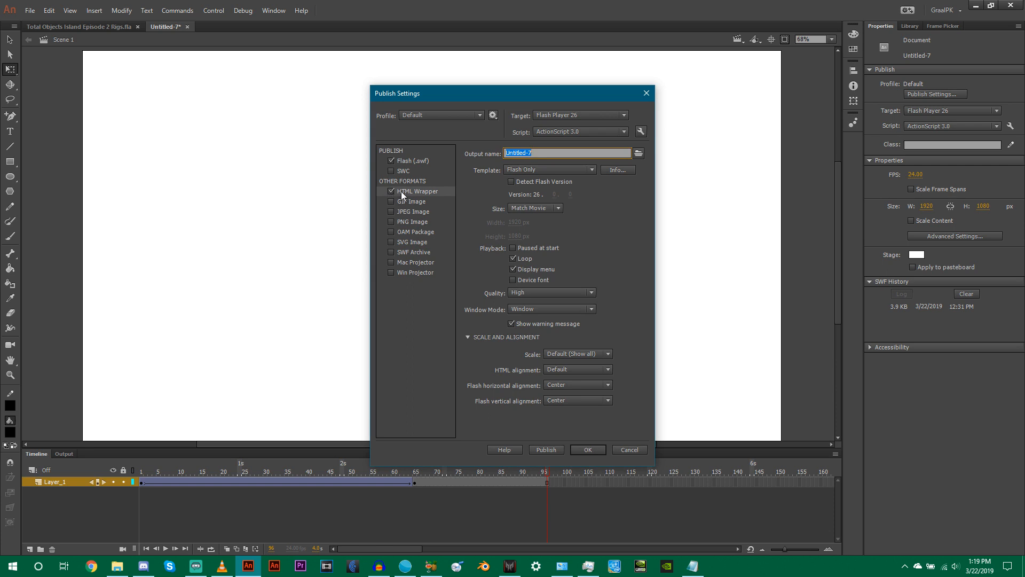
click(391, 192)
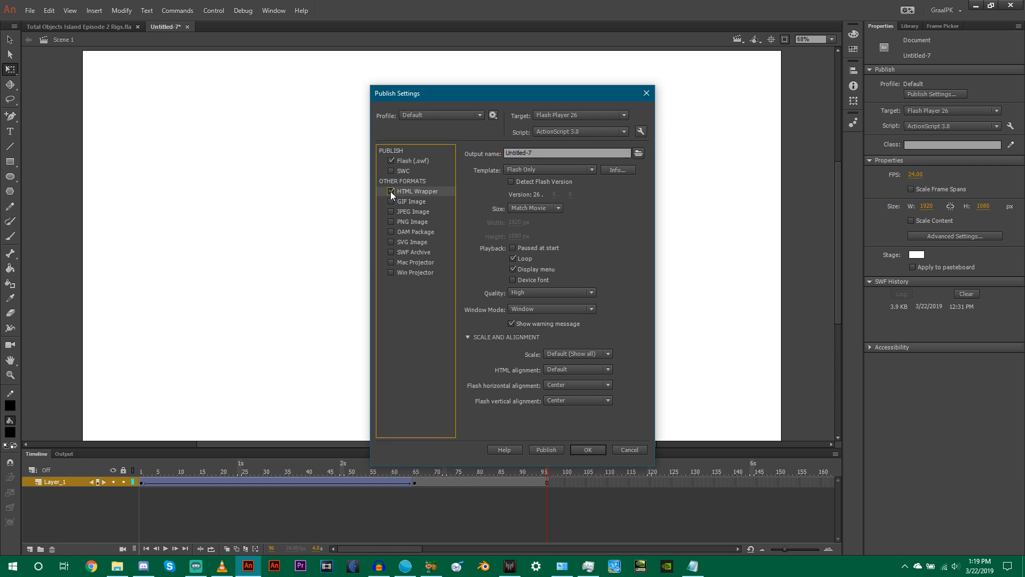
click(408, 161)
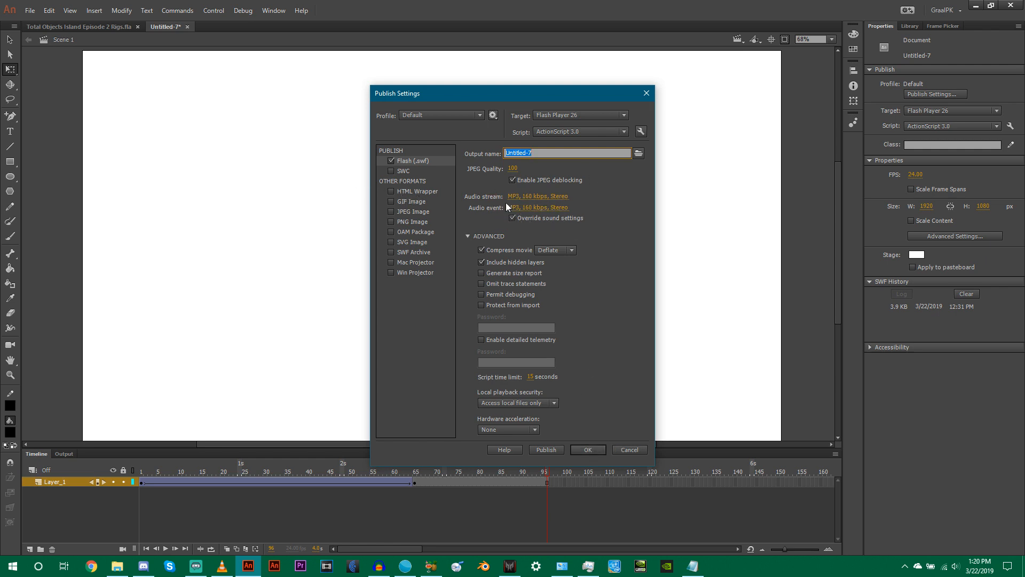
- Keep JPEG quality at 100, Deflate compression and a 15-second script time limit, and accept the publish settings
click(513, 168)
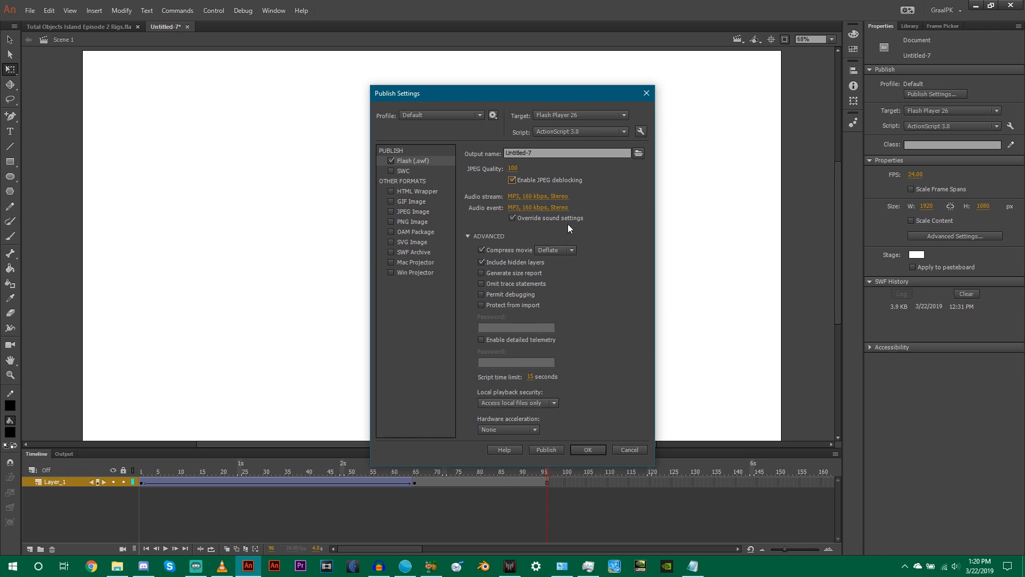
click(564, 247)
click(564, 246)
click(493, 249)
click(493, 249)
mouse_move(531, 378)
mouse_down()
mouse_move(615, 369)
mouse_move(543, 383)
mouse_up()
text(1)
key(Return)
click(513, 168)
click(516, 196)
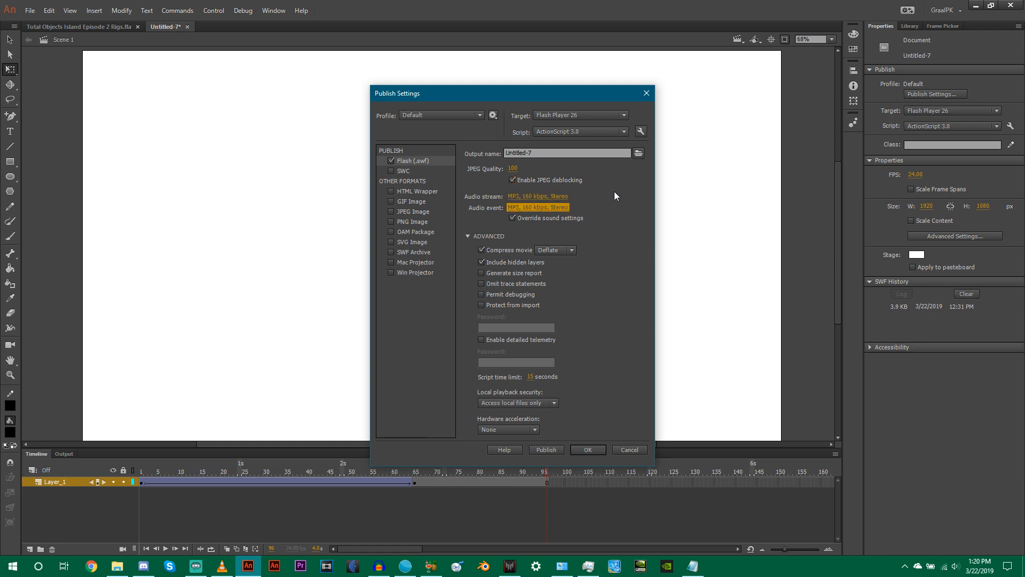
click(588, 450)
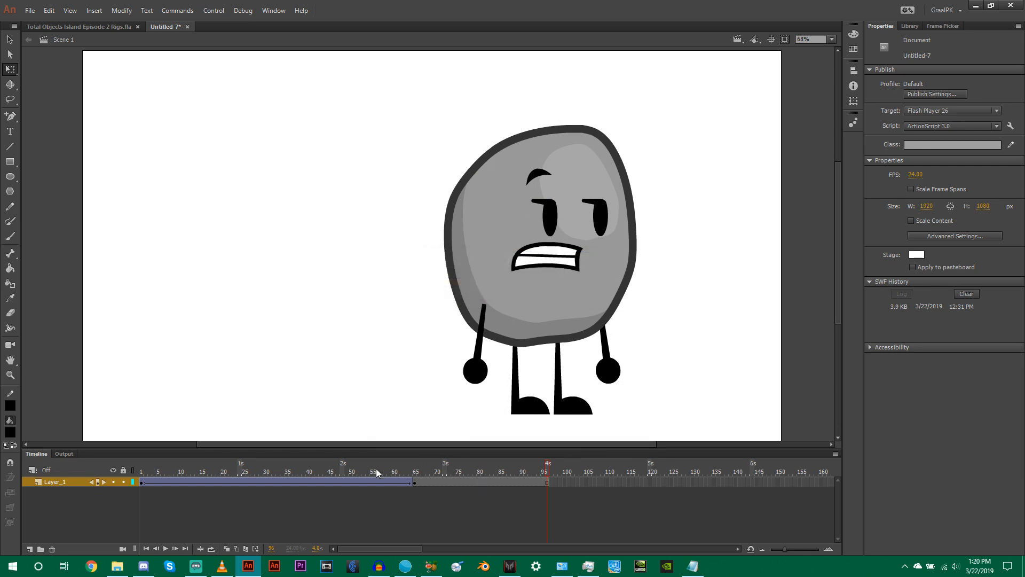
- Return the scene to frame 1 and open the Export Video settings
click(145, 549)
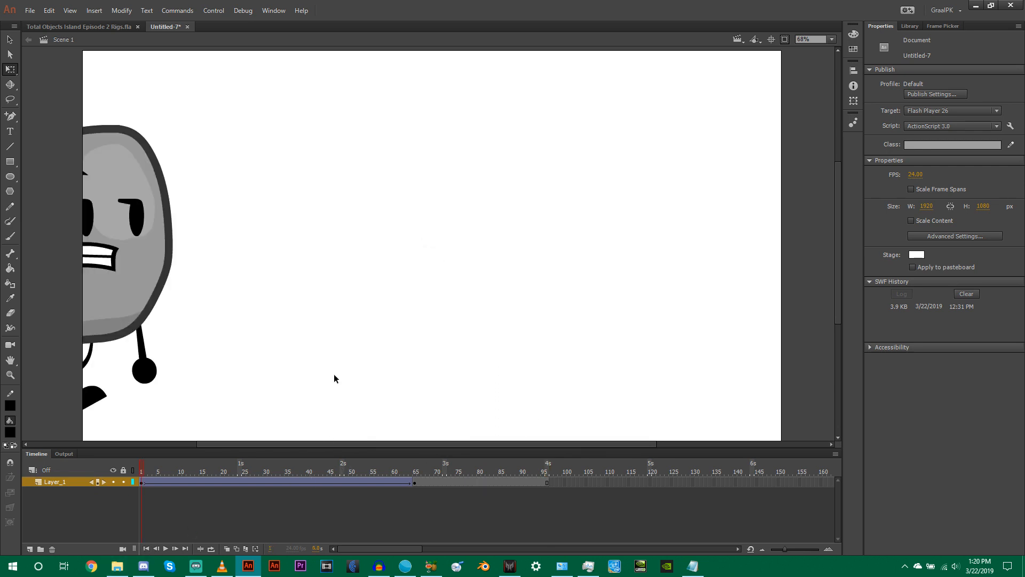
click(30, 10)
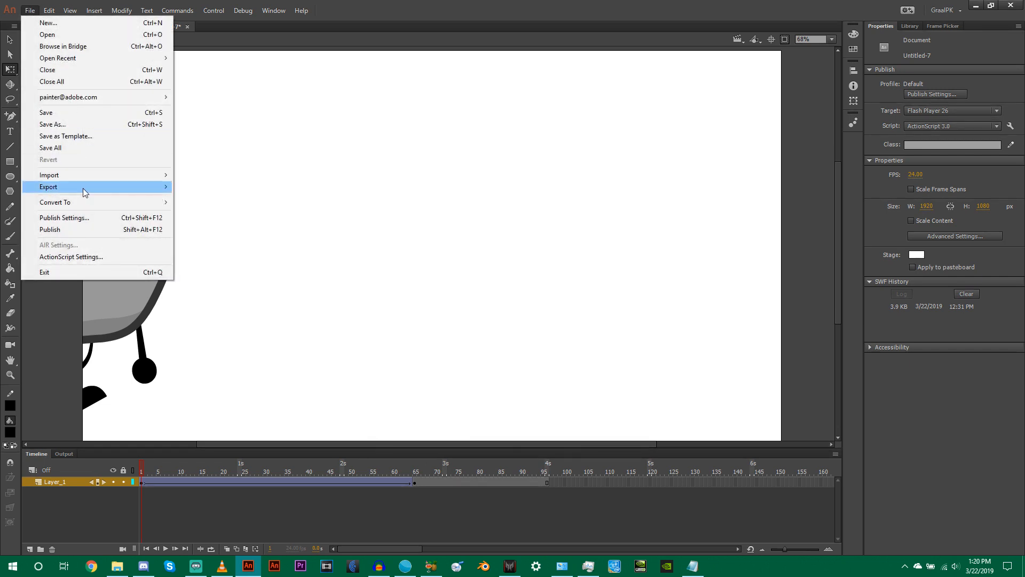
mouse_move(83, 189)
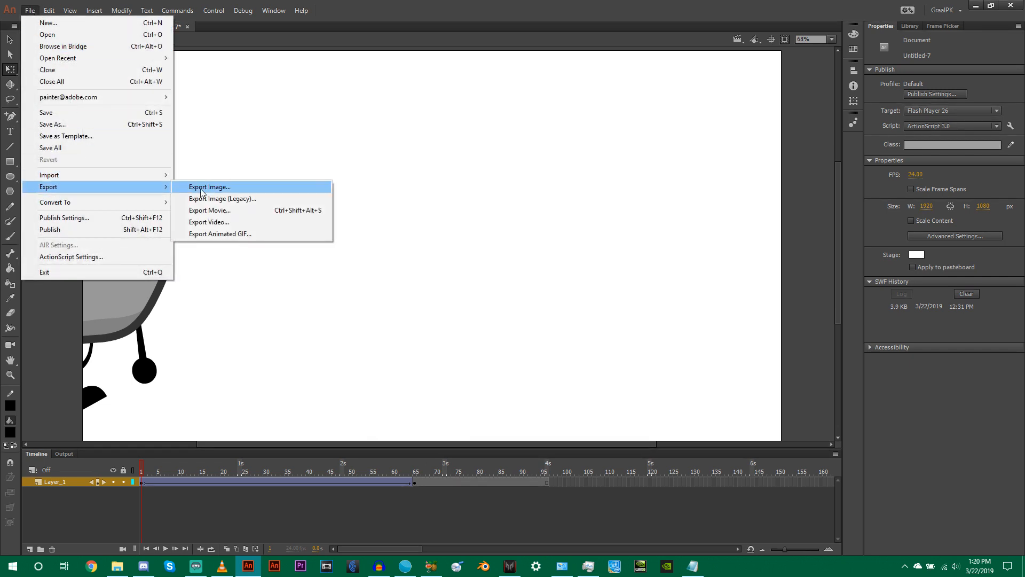
click(229, 223)
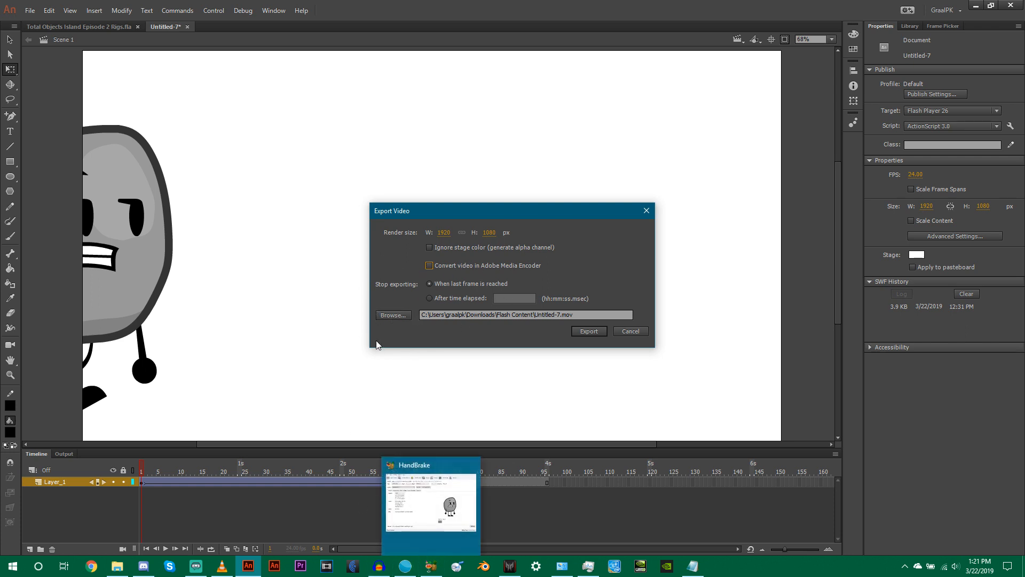
- Set the export destination to a QuickTime movie named tutorial walk cycle in the Flash Content folder, and export the video
click(393, 315)
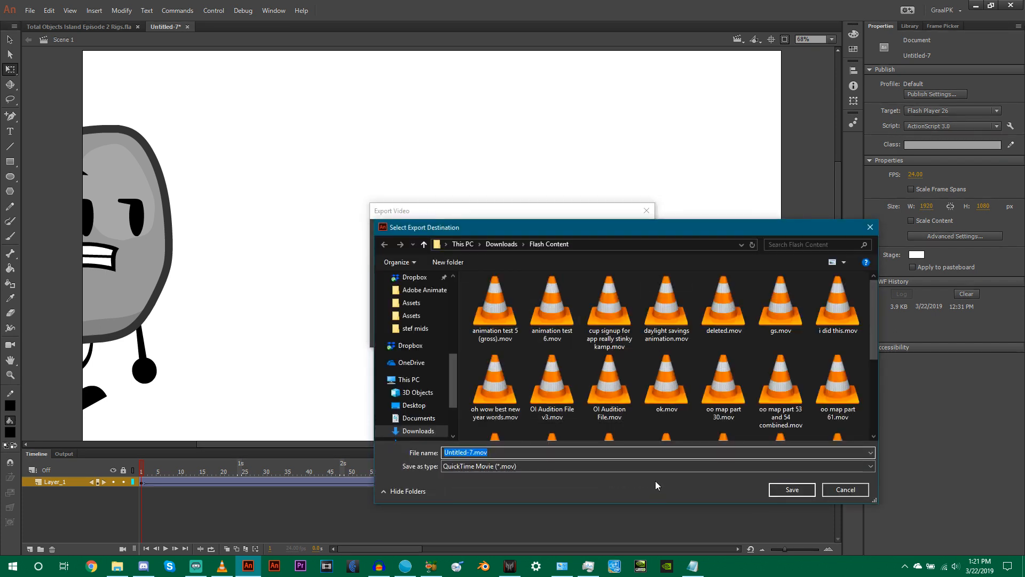
key(BackSpace)
text(tutorial)
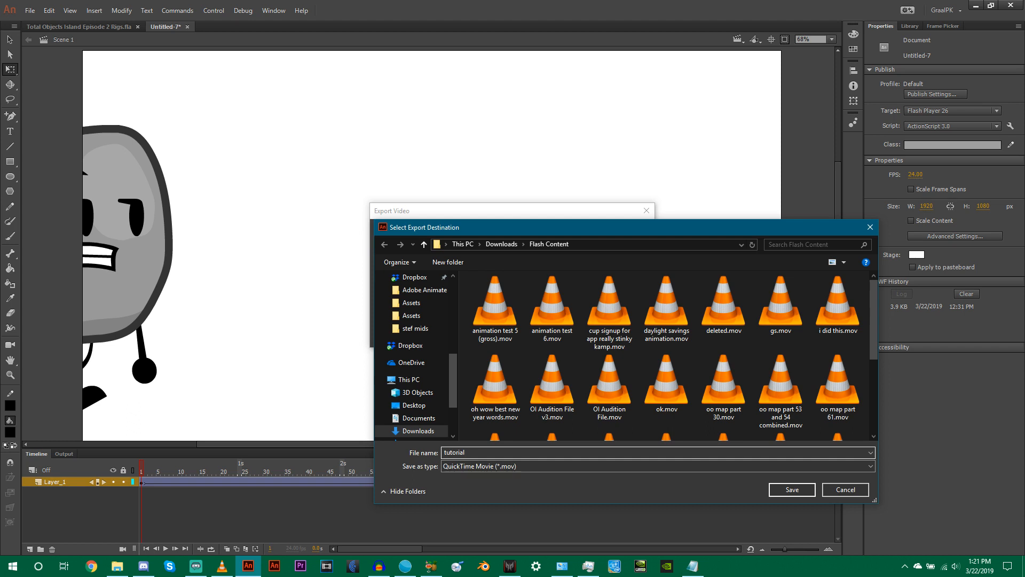
text( walk cycle)
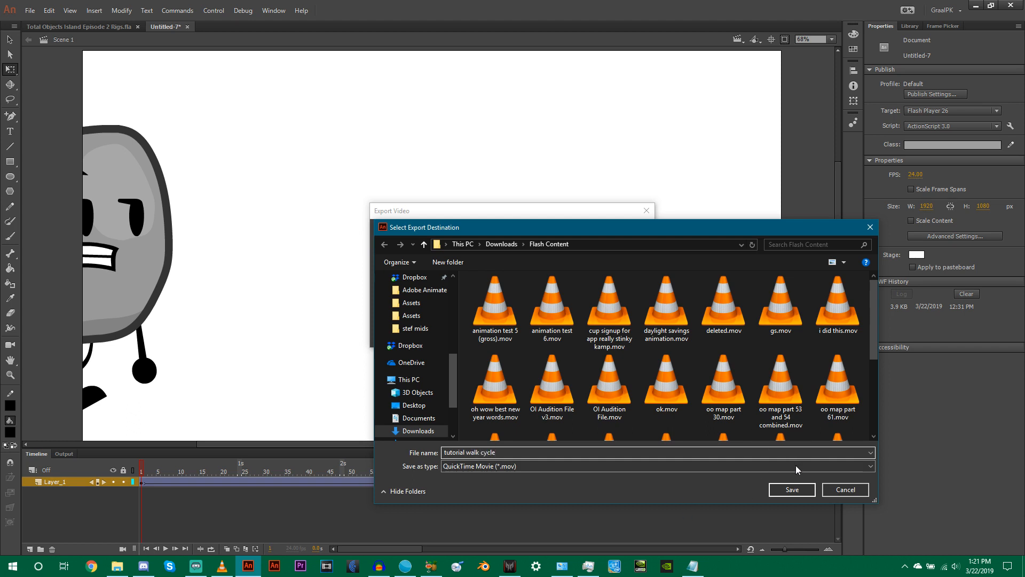
click(794, 489)
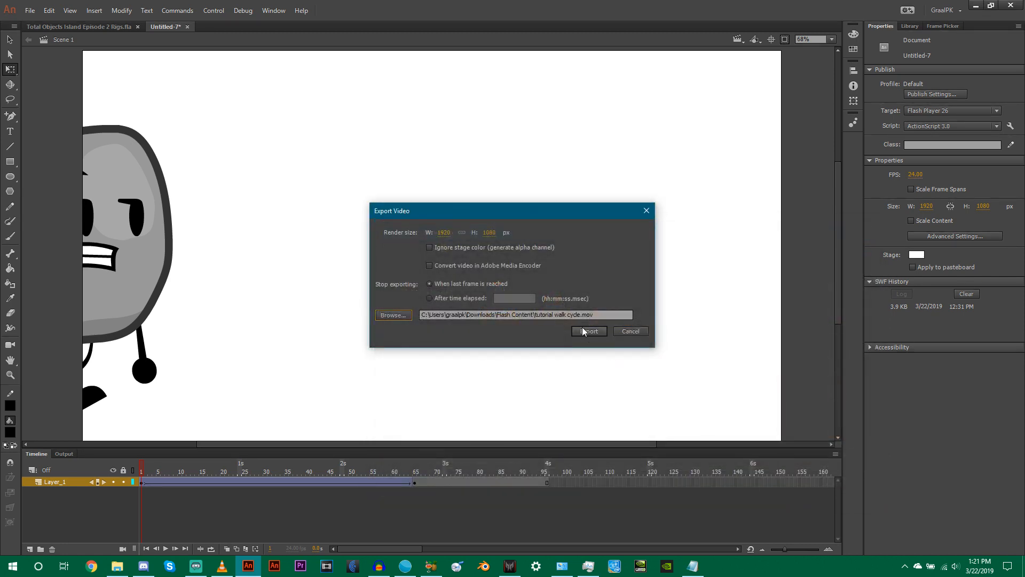
click(590, 331)
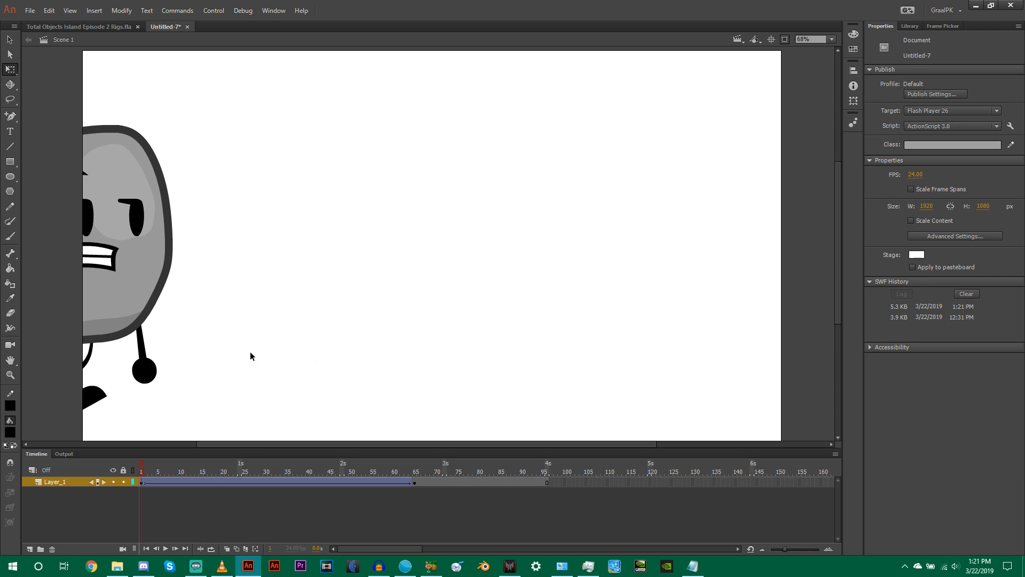
- Switch to File Explorer and open the Flash Content folder containing the exported movies
click(117, 566)
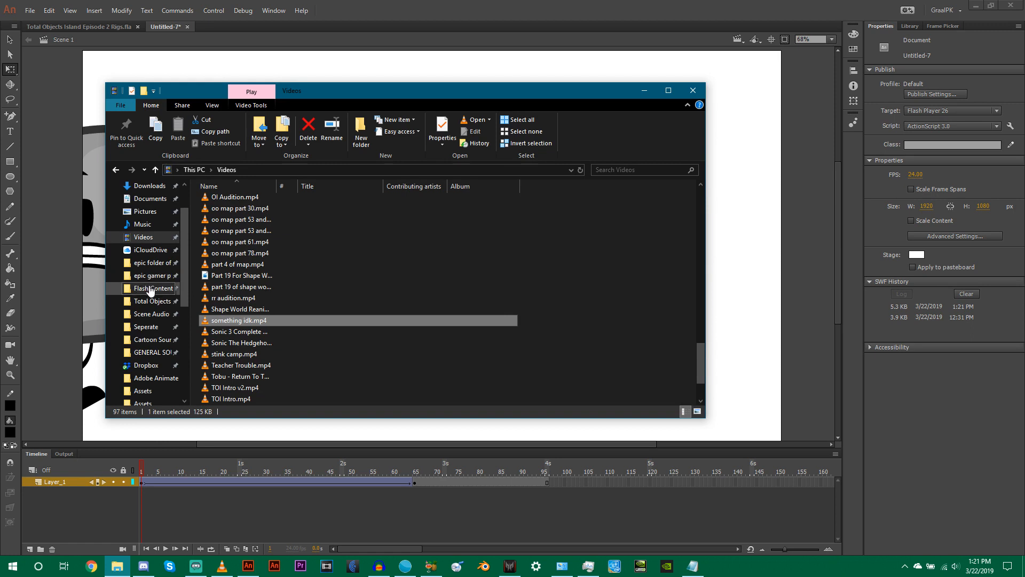
scroll(151, 290, up, 2)
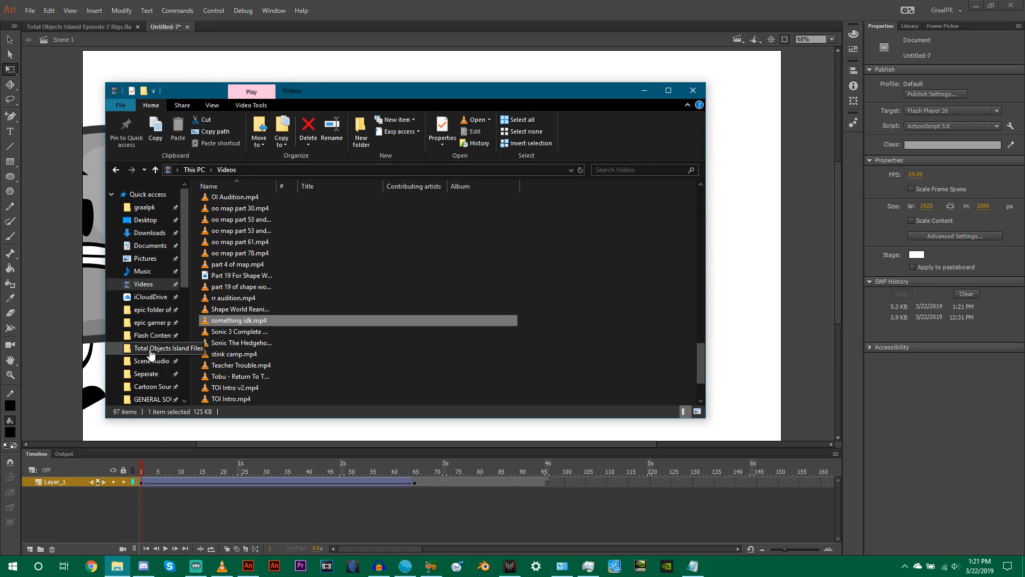
click(126, 336)
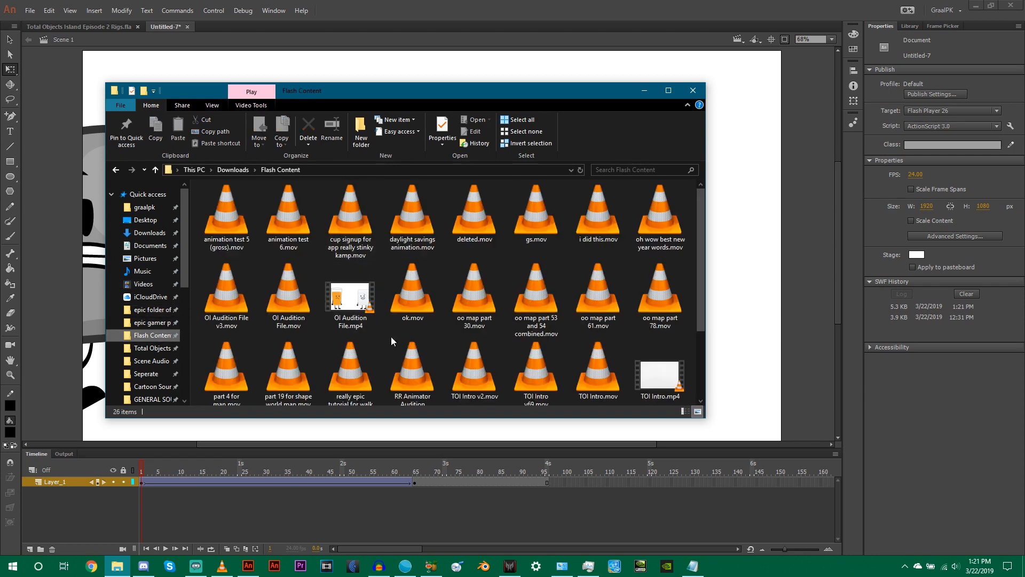
scroll(391, 336, down, 2)
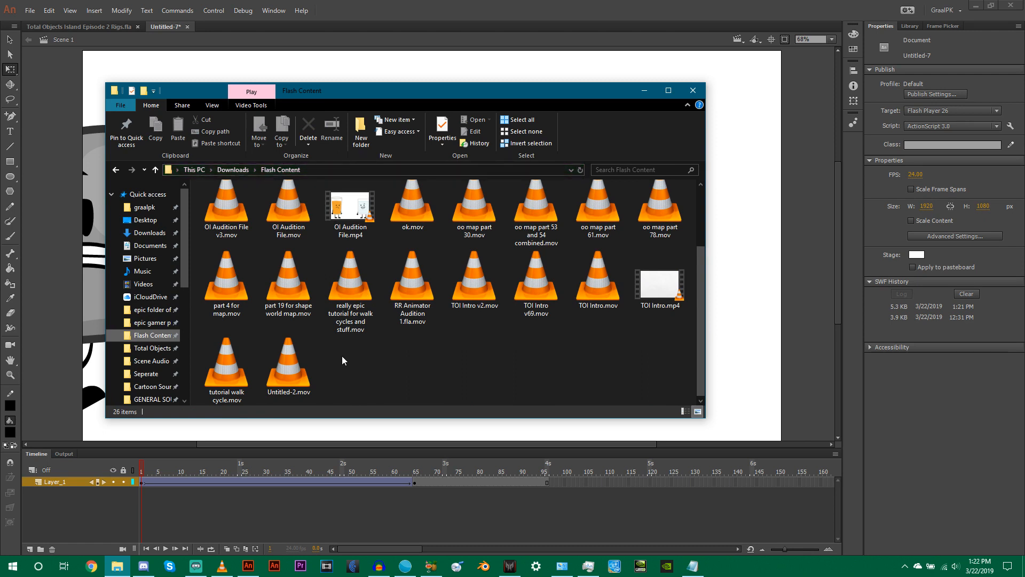
click(430, 565)
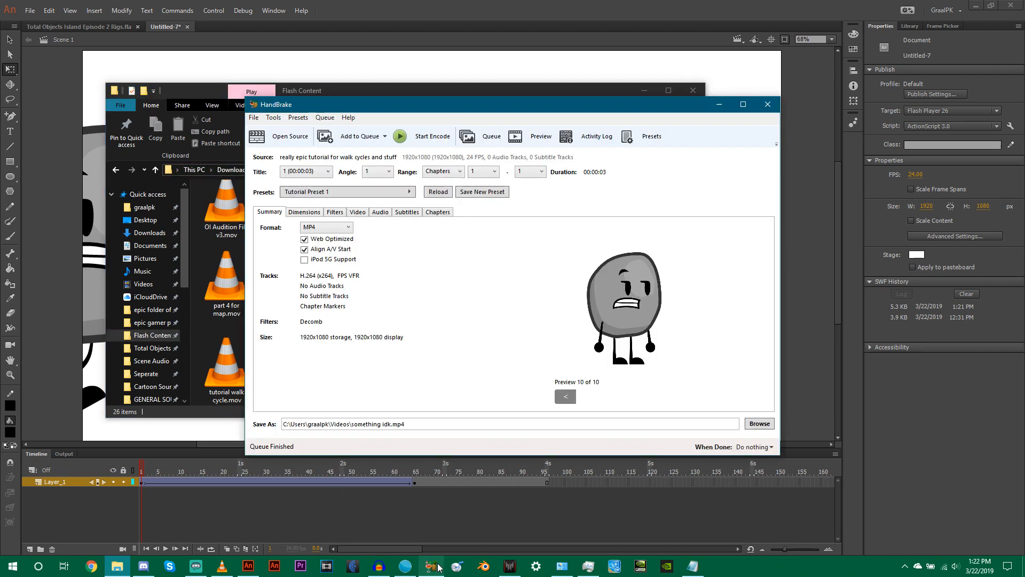
click(256, 118)
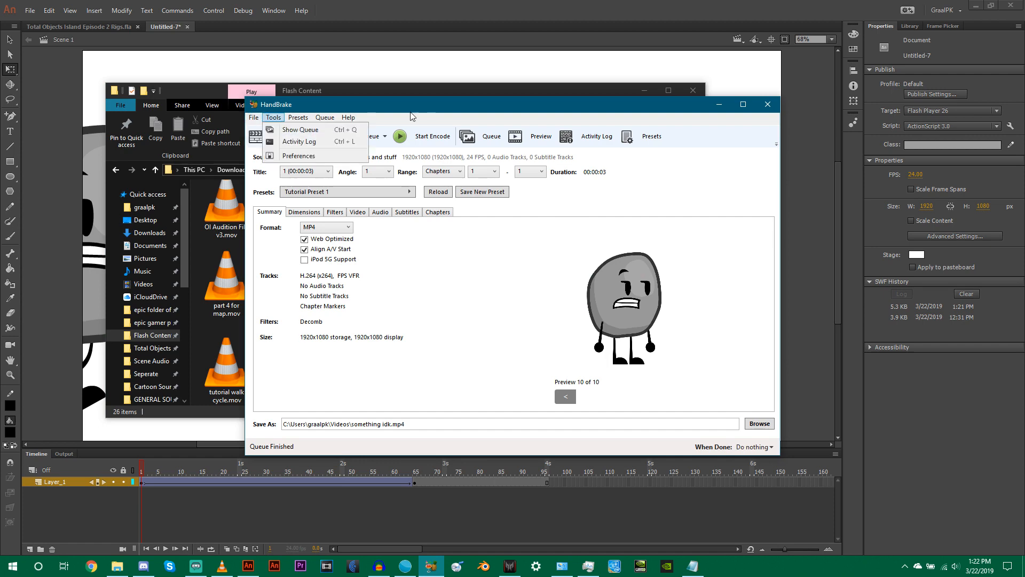
click(256, 144)
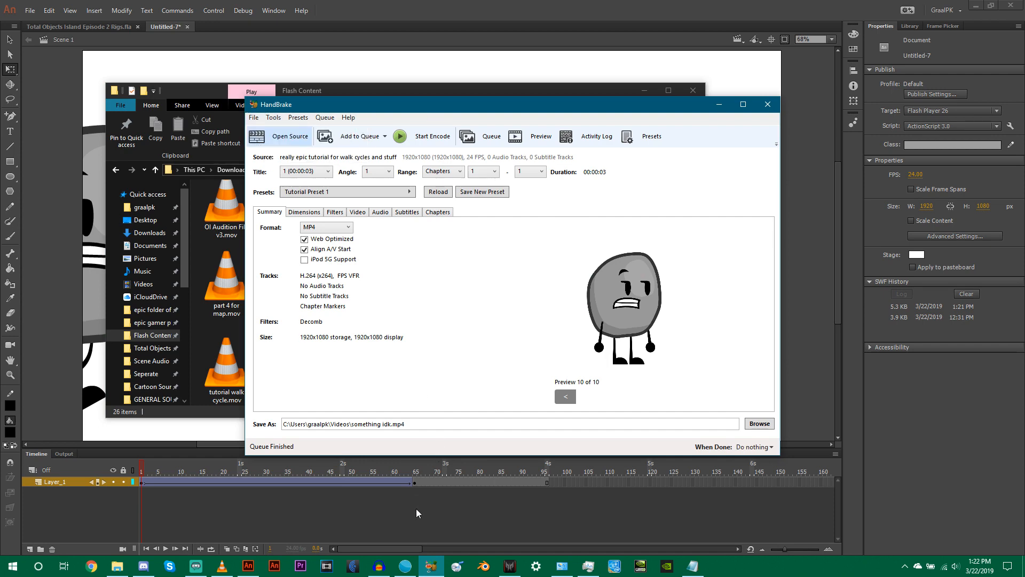
click(431, 566)
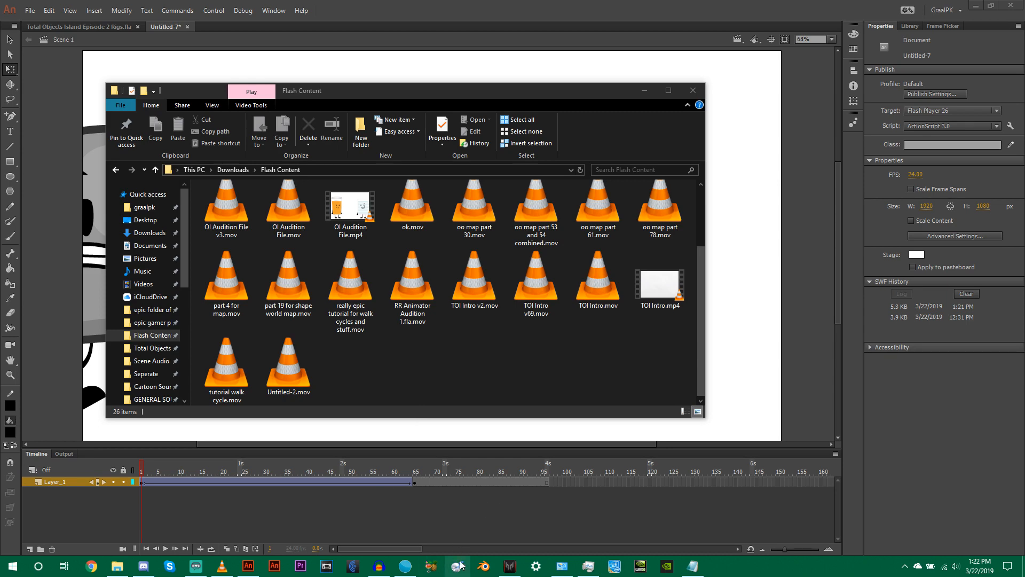
- Switch to HandBrake and load tutorial walk cycle.mov from the Flash Content folder as the source video
click(432, 565)
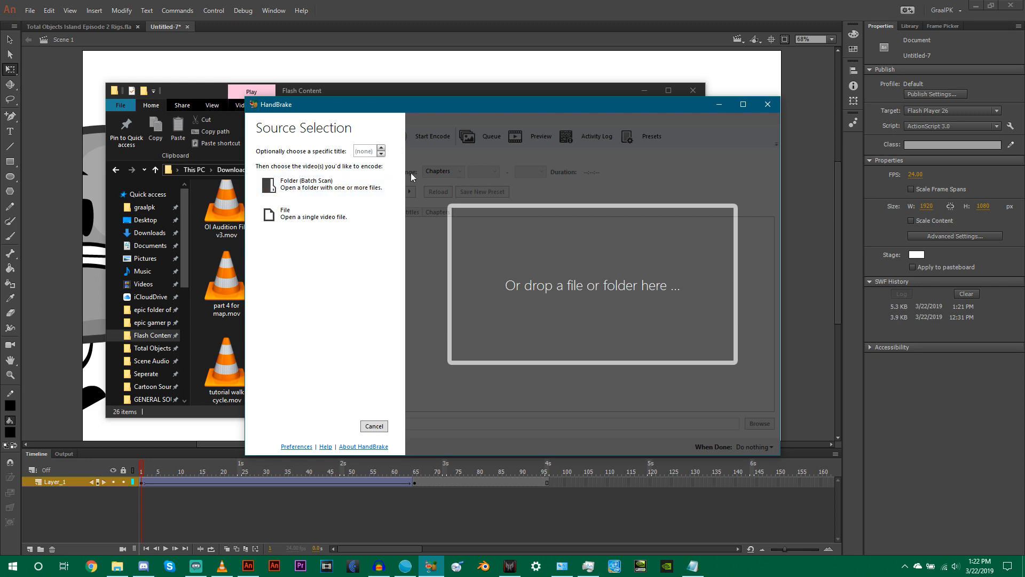
click(373, 90)
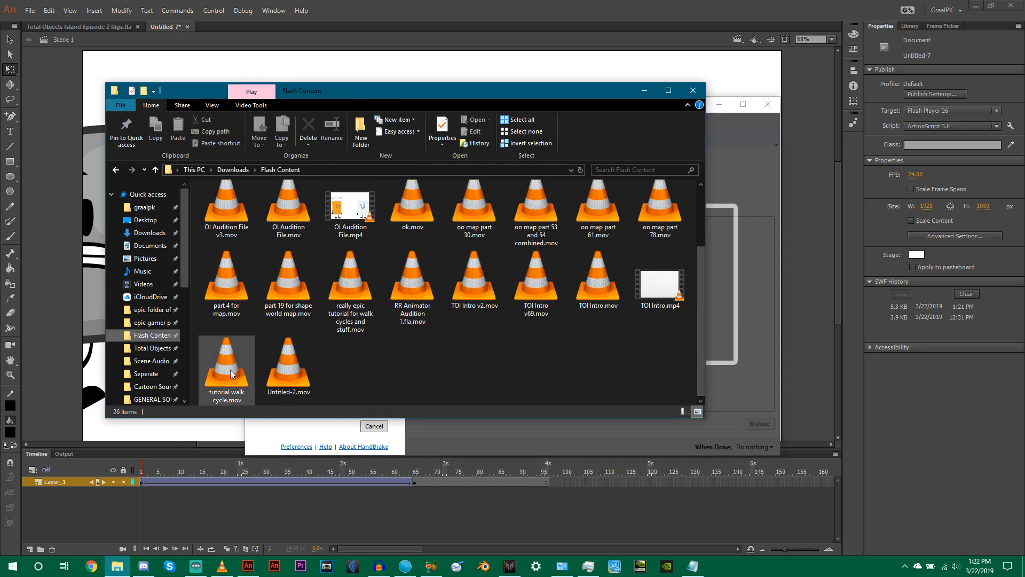
drag(231, 374, 714, 300)
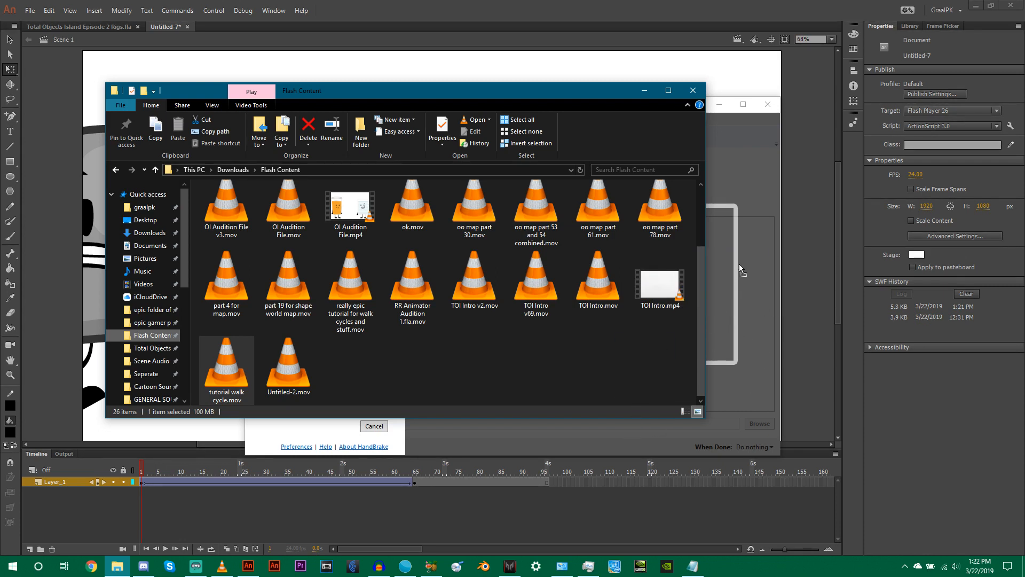
drag(739, 265, 739, 266)
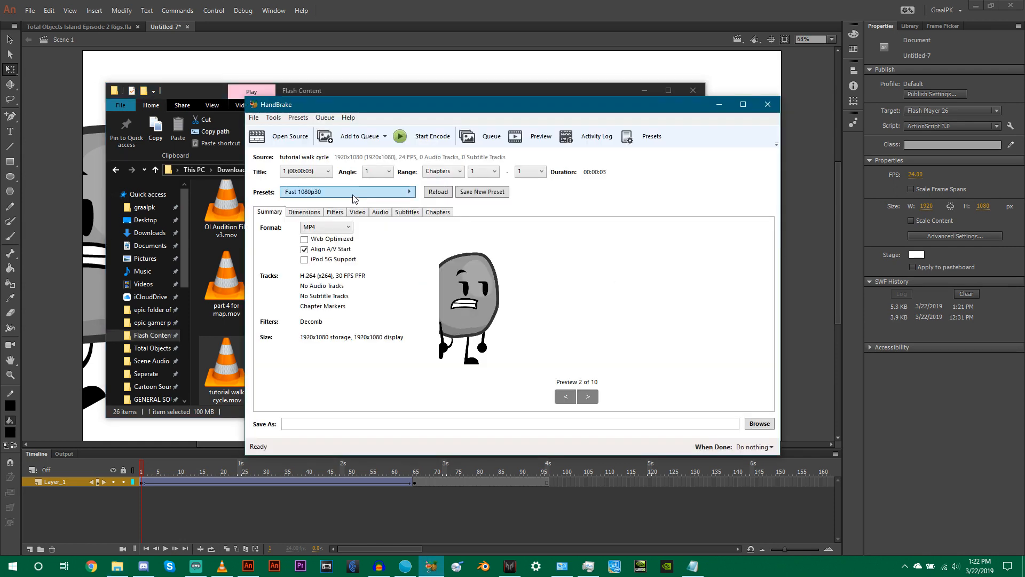
click(360, 196)
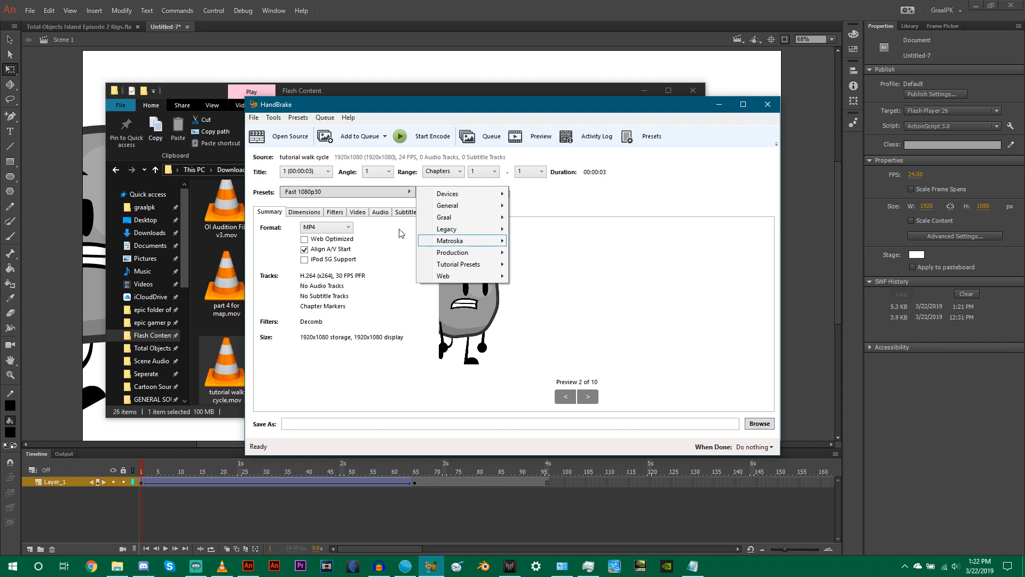
click(330, 195)
click(330, 194)
click(269, 266)
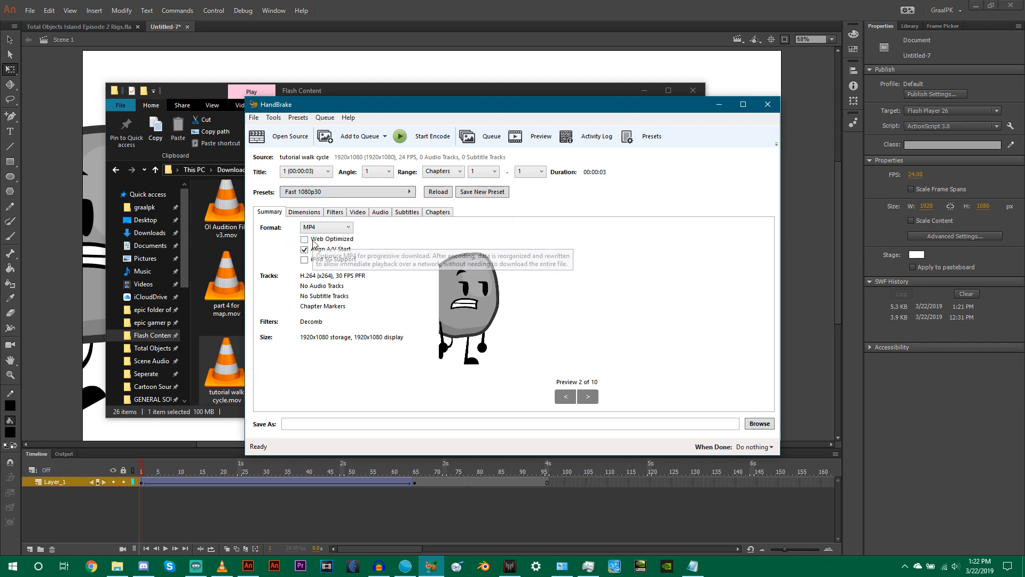
- Enable Web Optimized for the MP4 output and set the video framerate to Same as source
click(314, 242)
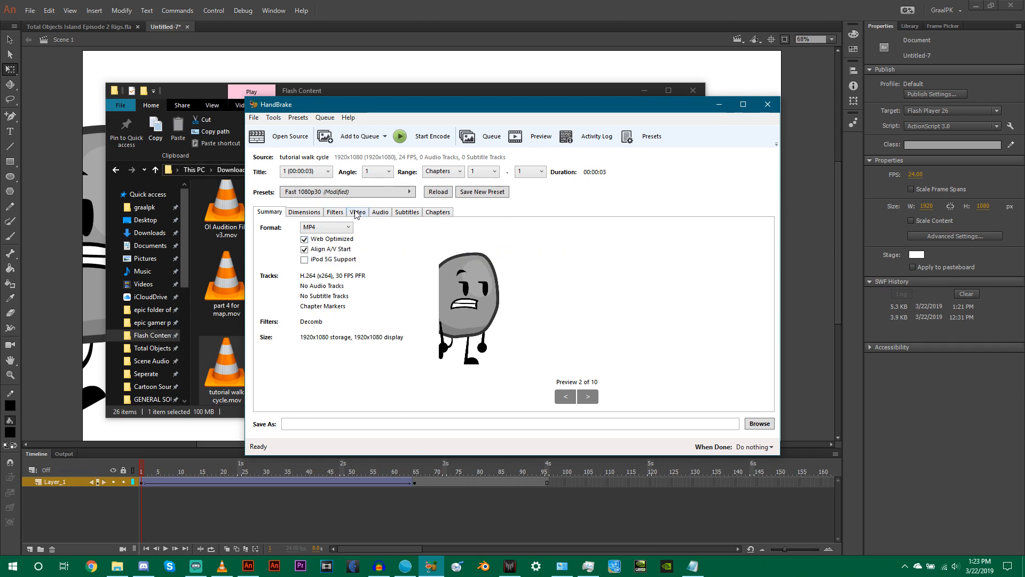
click(356, 212)
click(341, 260)
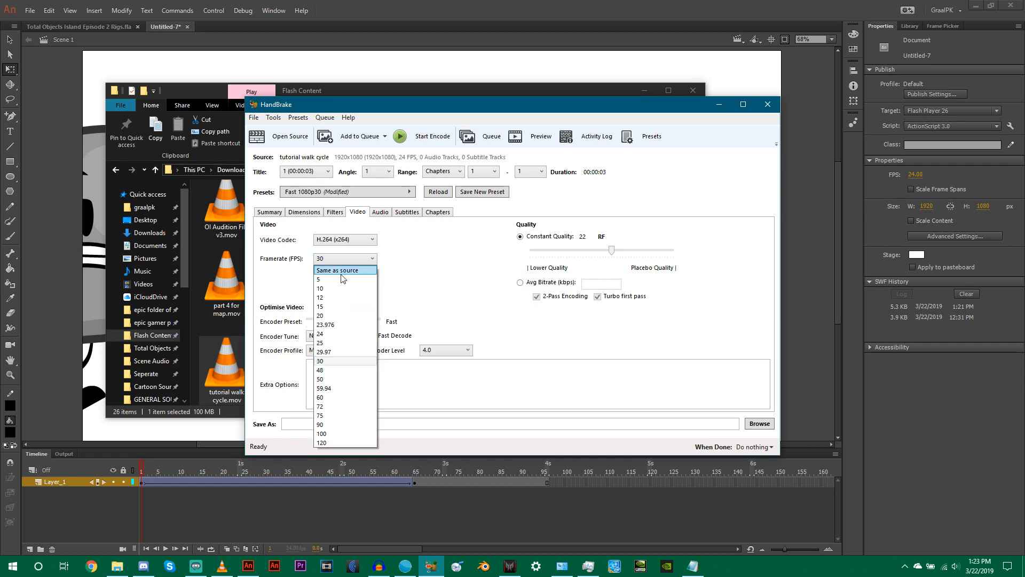
click(342, 270)
click(271, 213)
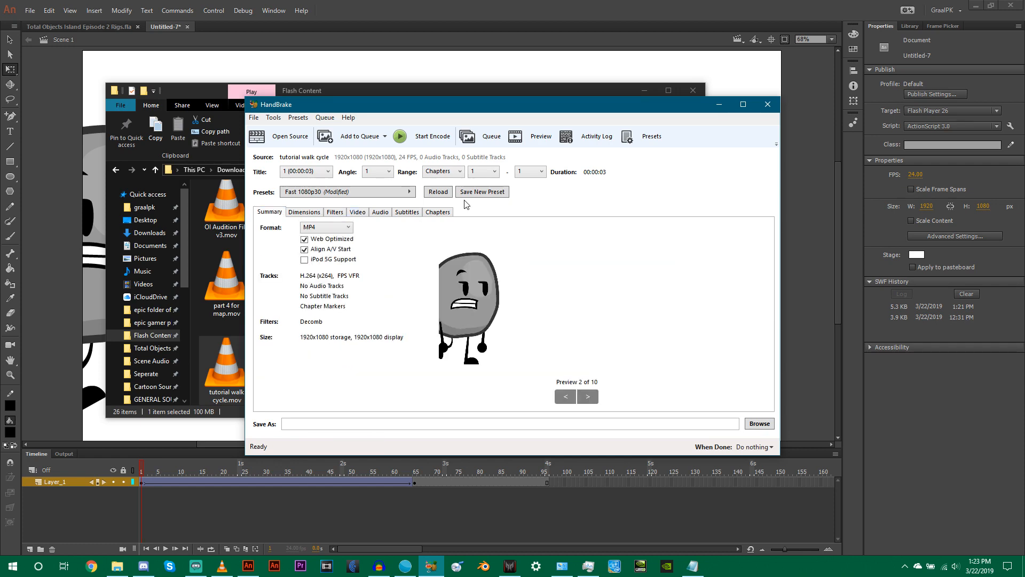
- Start a new preset named Tutorial Stuff in a new category also called Tutorial Stuff
click(494, 193)
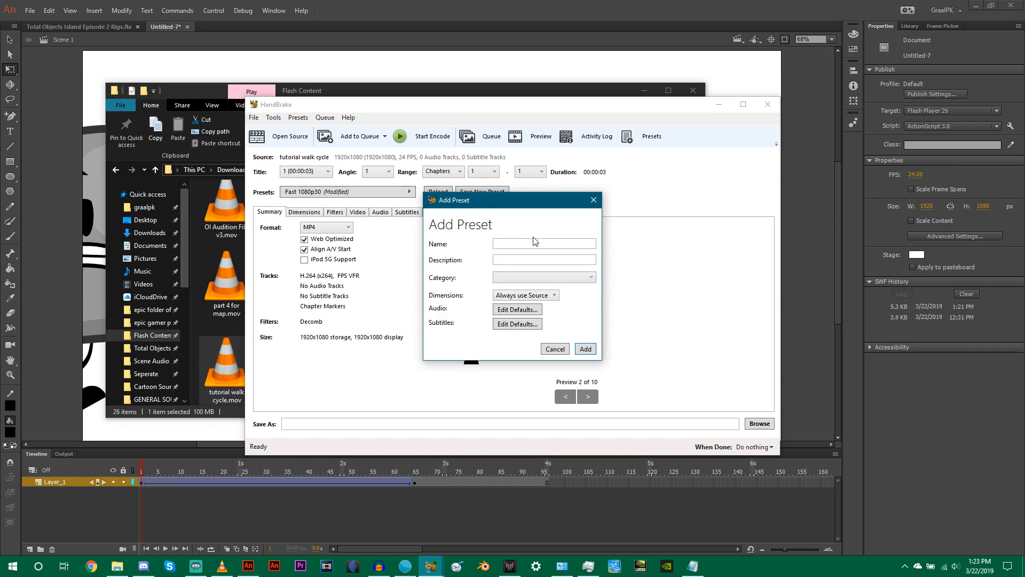
click(526, 280)
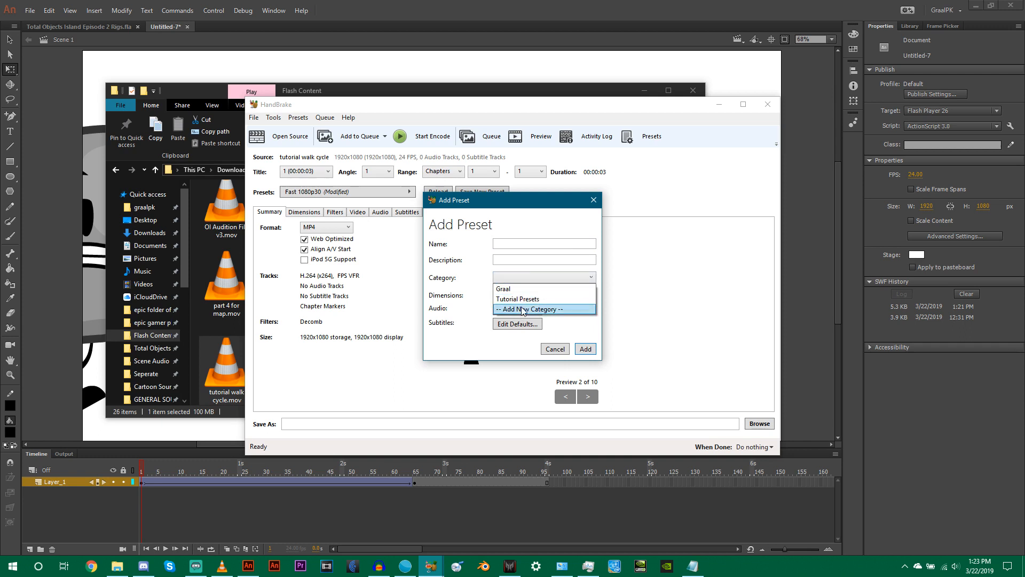
click(523, 309)
drag(540, 290, 443, 283)
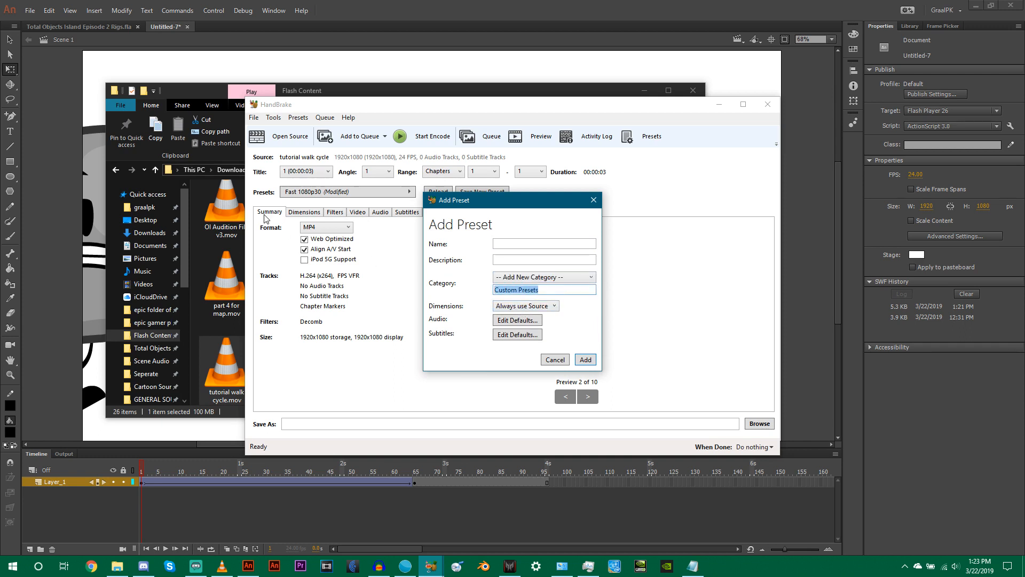
key(BackSpace)
click(533, 244)
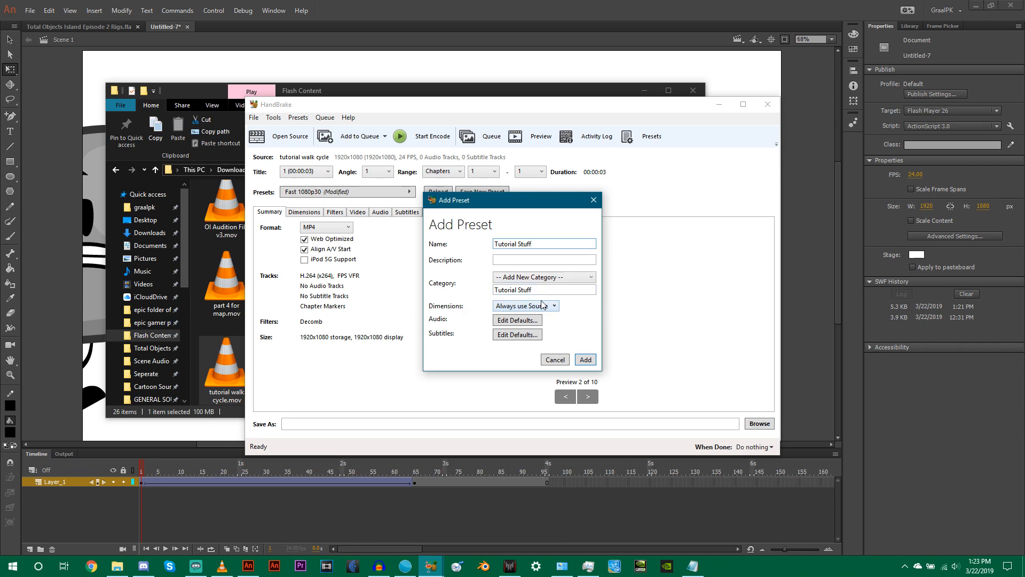
- Keep the preset's dimensions at Always use Source Resolution and add the preset
click(524, 305)
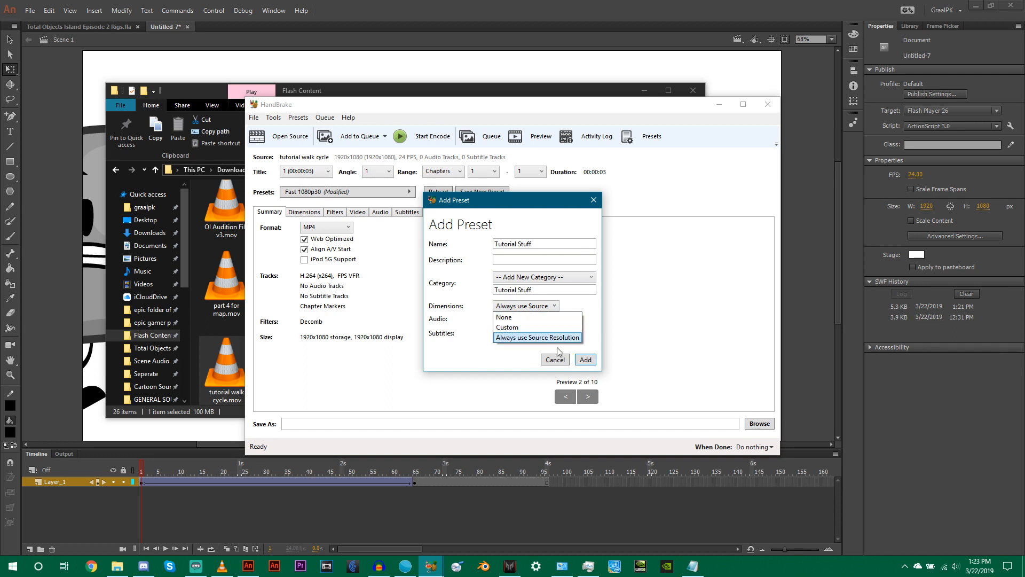
click(503, 364)
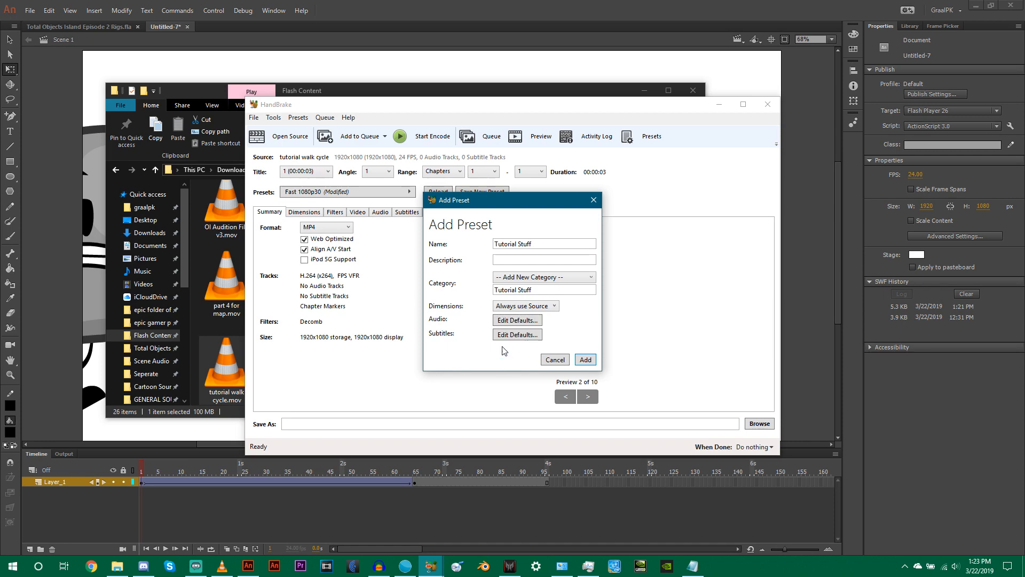
click(521, 310)
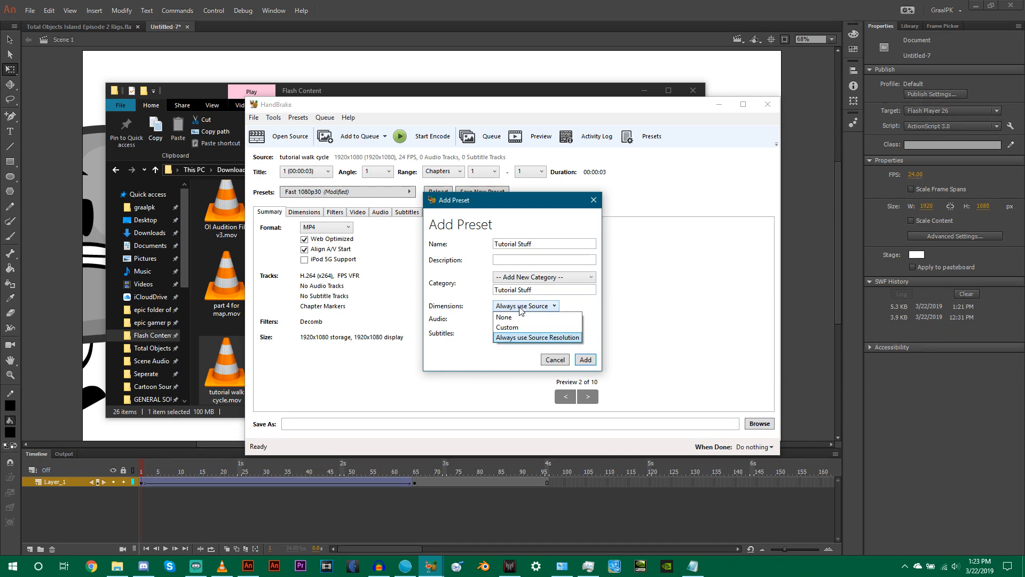
click(534, 307)
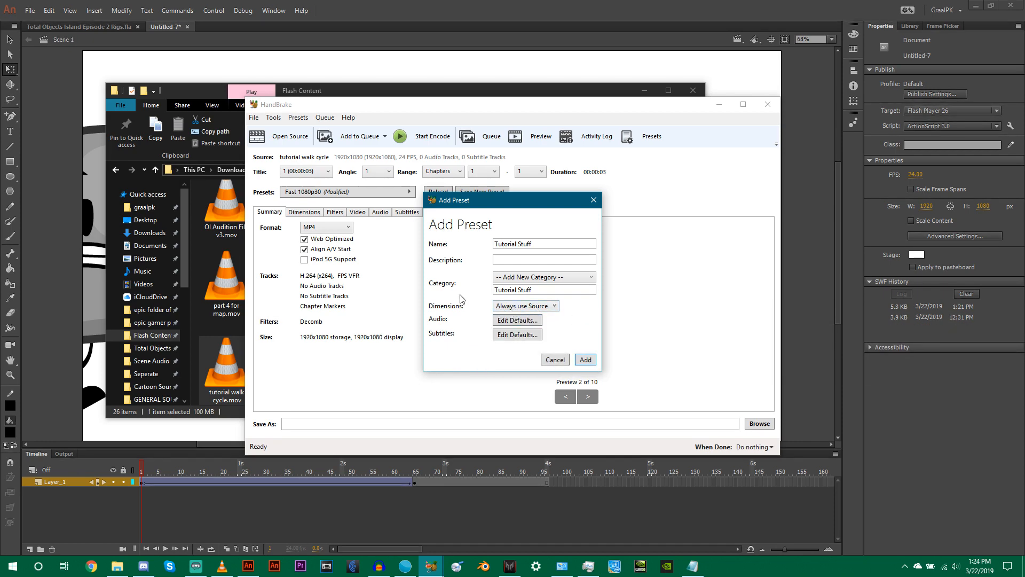
click(586, 359)
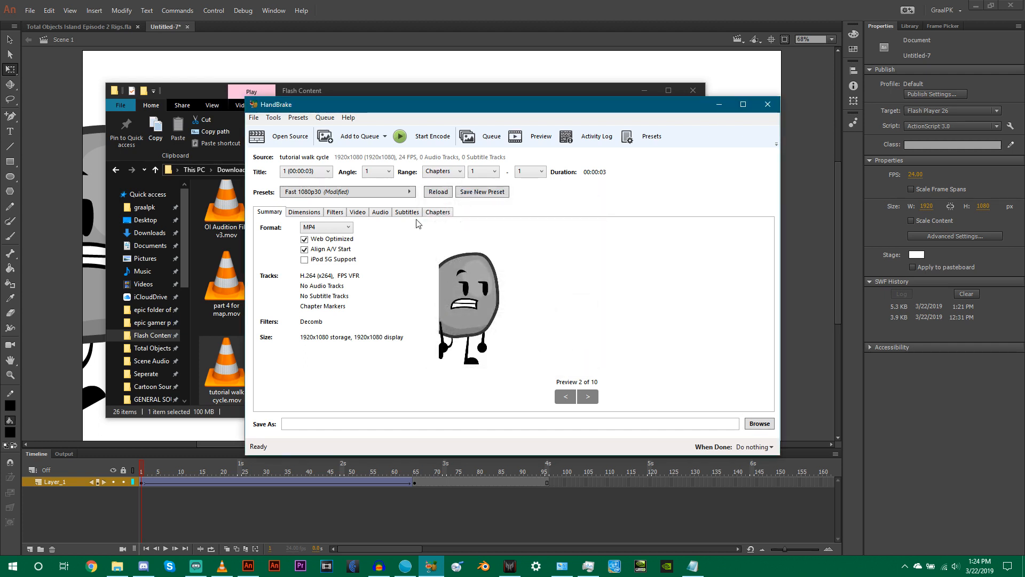
- Apply the Tutorial Stuff preset from the Tutorial Stuff category to the loaded video
click(394, 193)
mouse_move(500, 276)
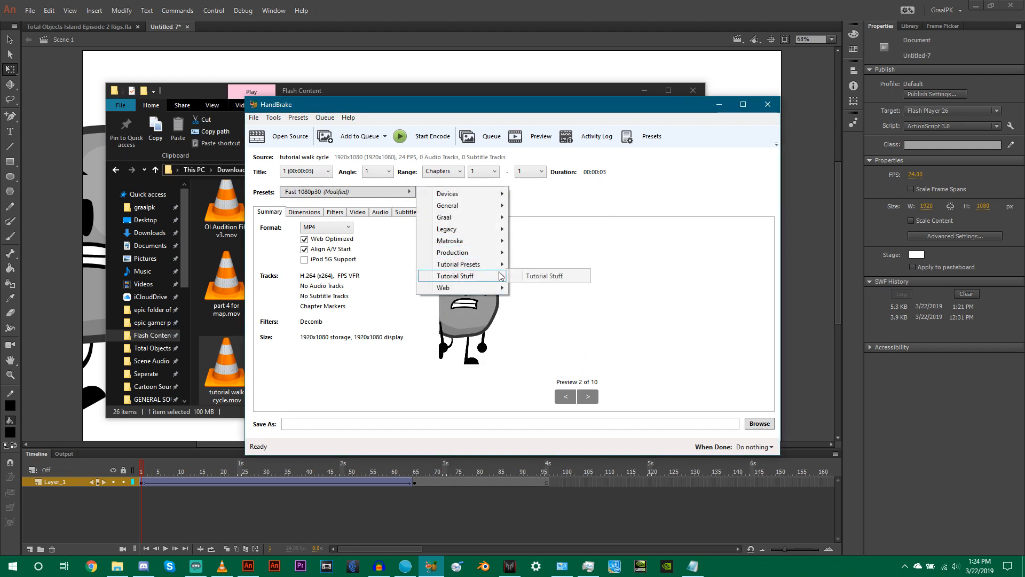
click(530, 276)
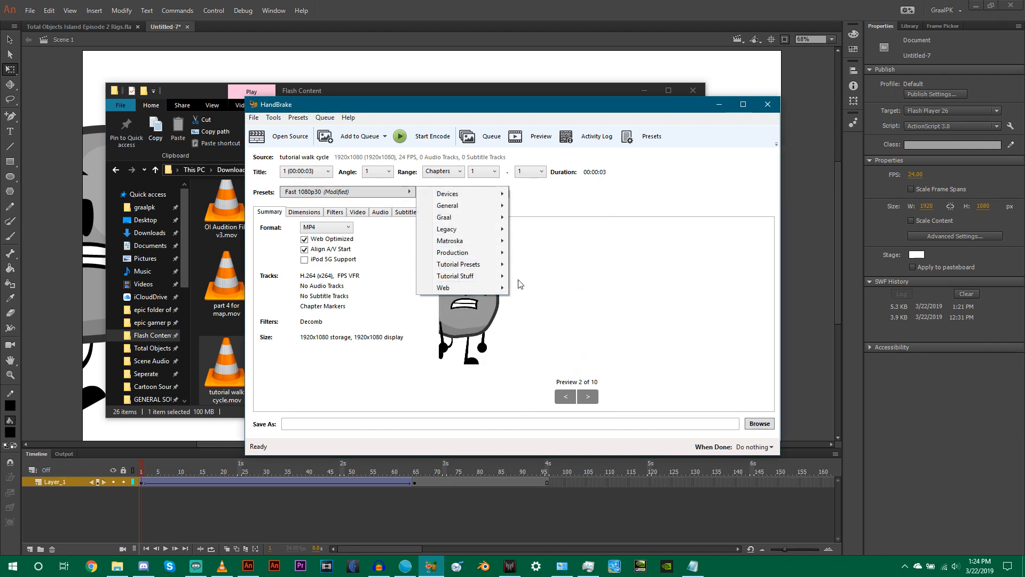
click(315, 211)
click(269, 213)
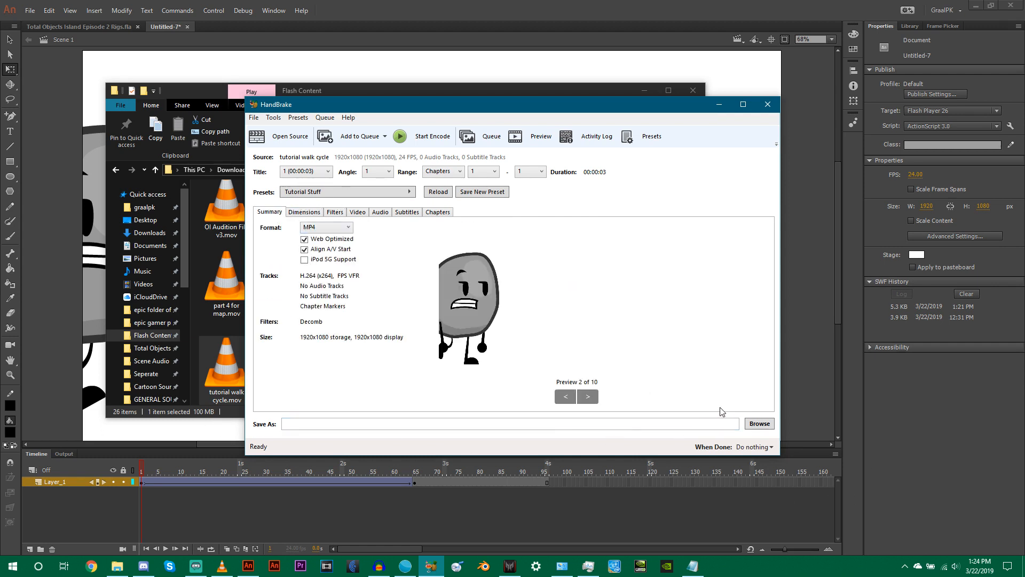
- Set the output file to tutorial walk cycle.mp4 in the Videos folder and start the encode
click(411, 149)
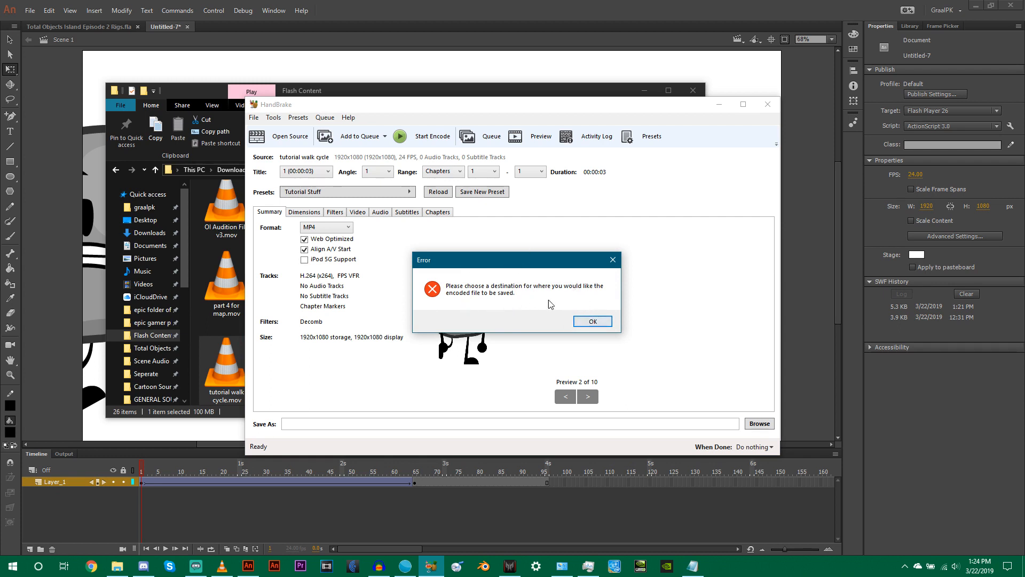
click(591, 323)
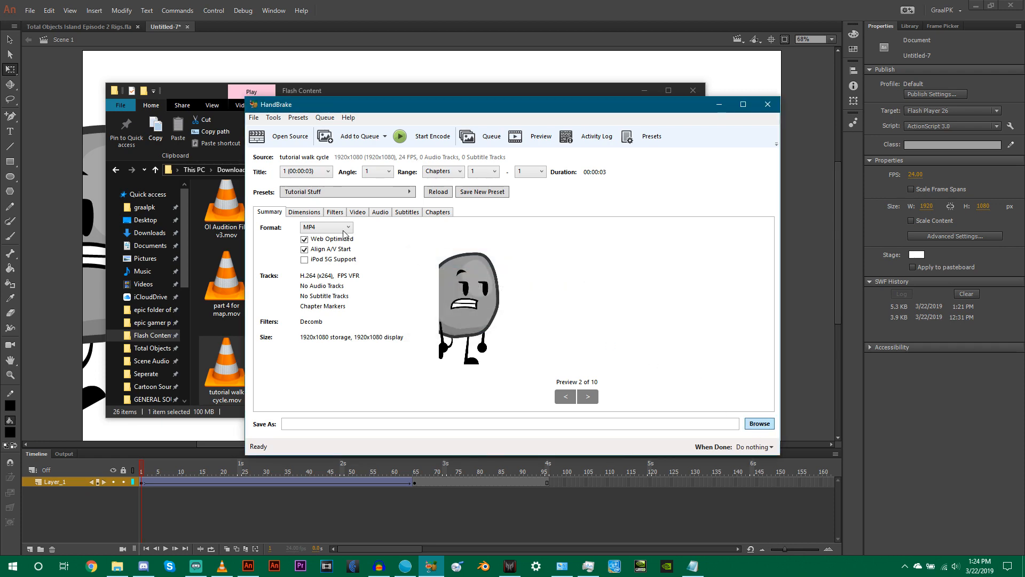
click(759, 423)
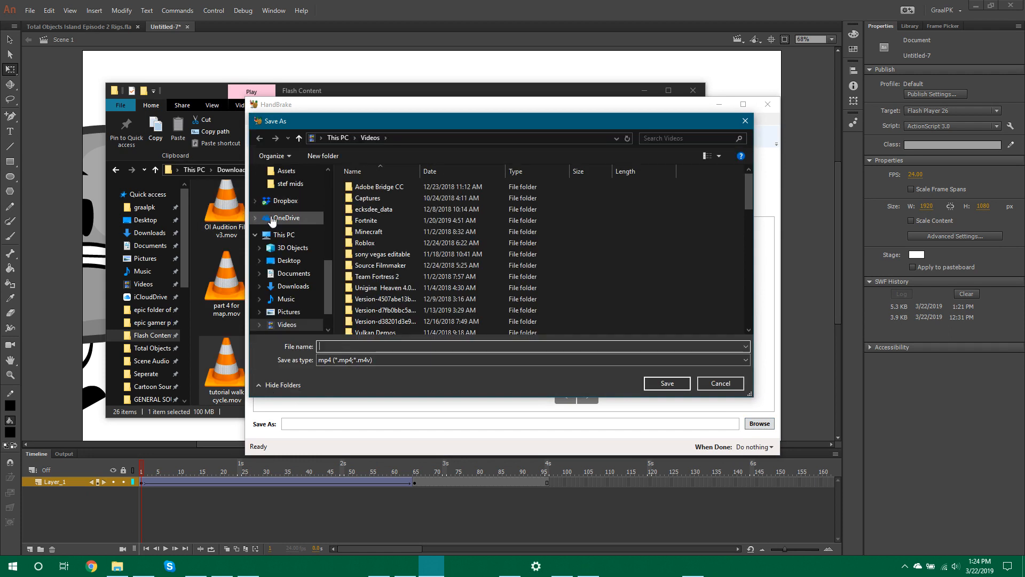
scroll(271, 277, down, 2)
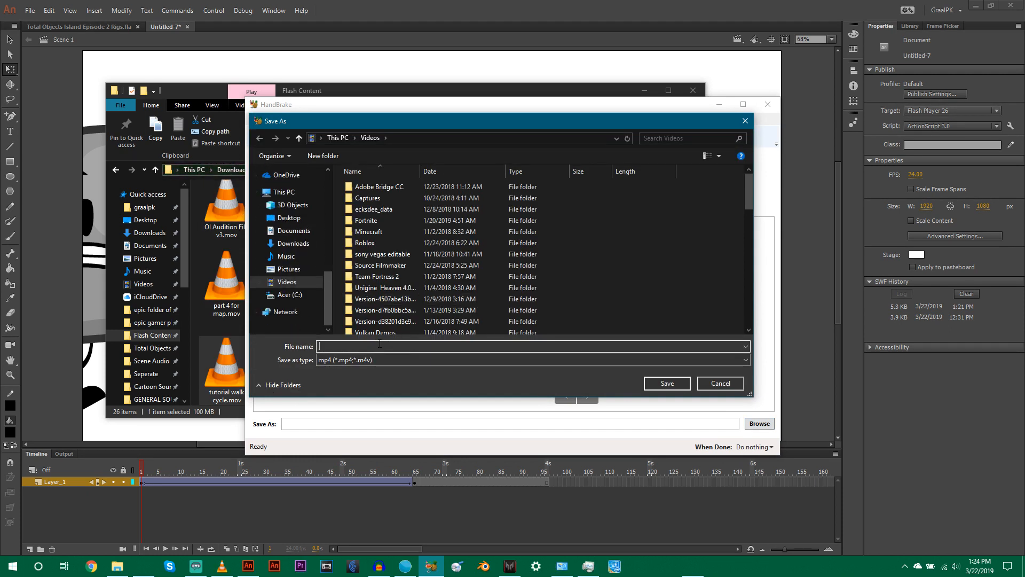
text(tu)
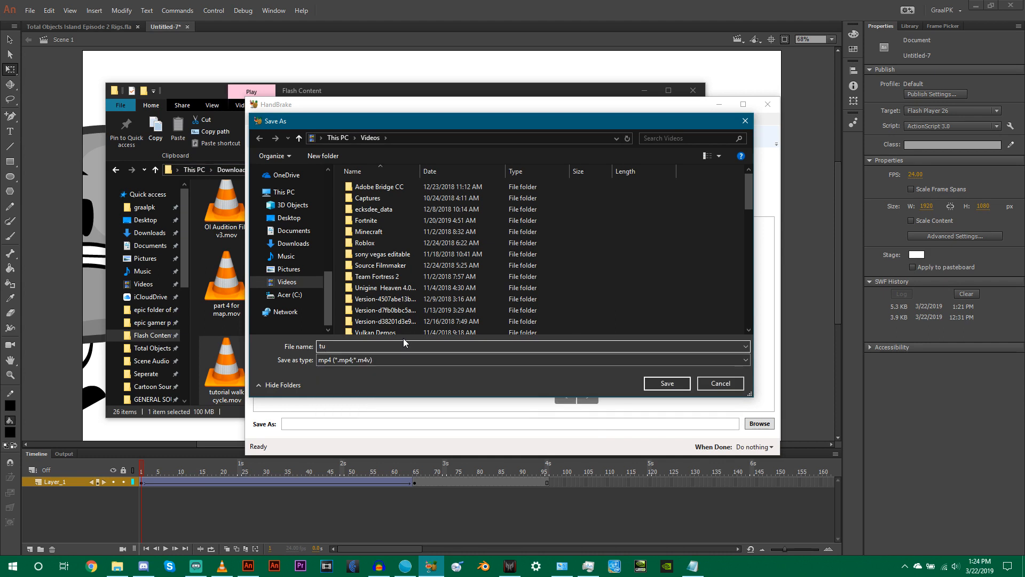
text(torial walk cycle)
mouse_move(377, 351)
mouse_down()
mouse_move(317, 346)
mouse_move(372, 351)
mouse_up()
click(668, 383)
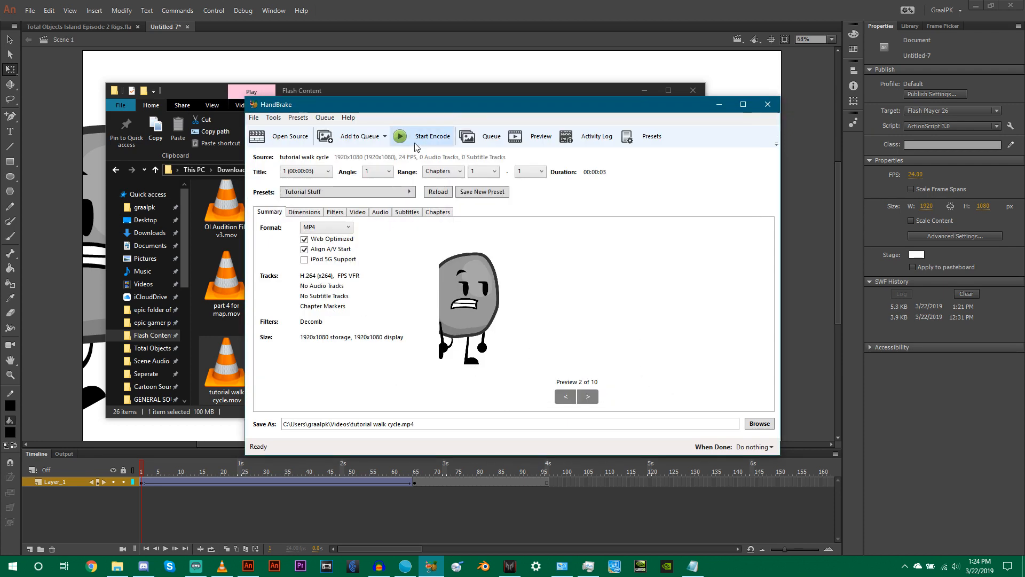
click(420, 138)
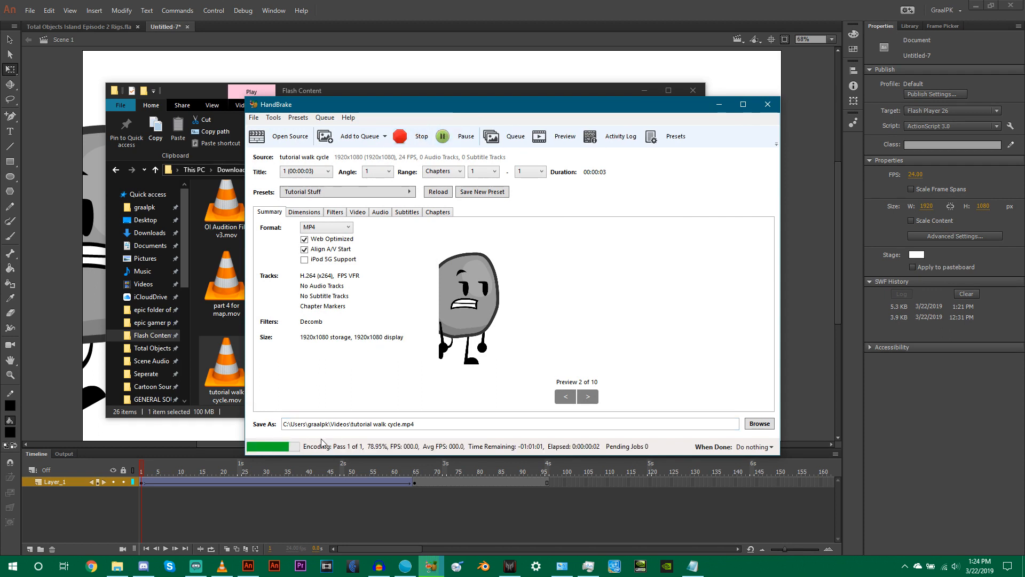
- Switch to File Explorer, open the Videos folder and locate the encoded tutorial walk cycle file
click(143, 284)
scroll(425, 300, down, 3)
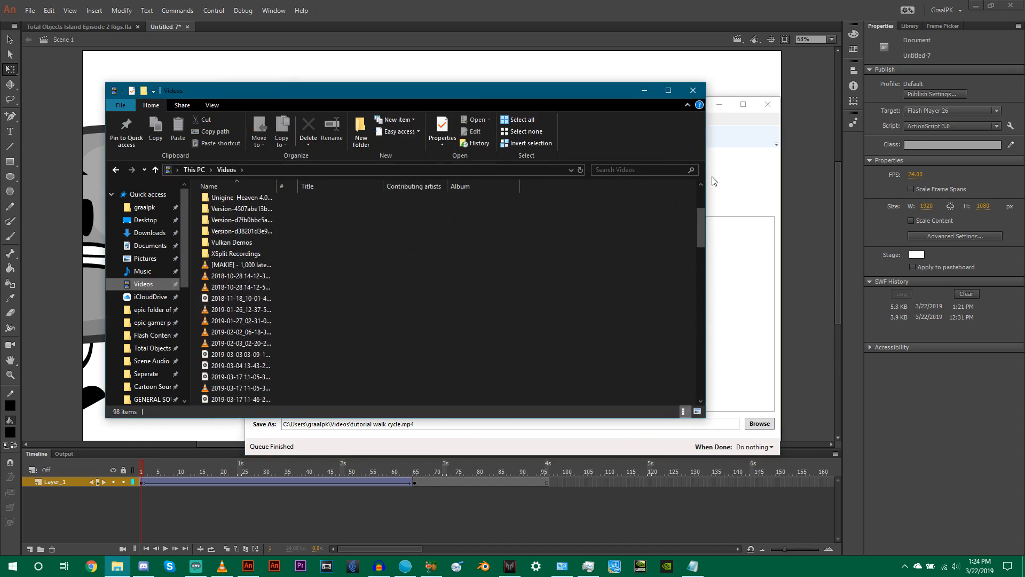
drag(702, 224, 685, 400)
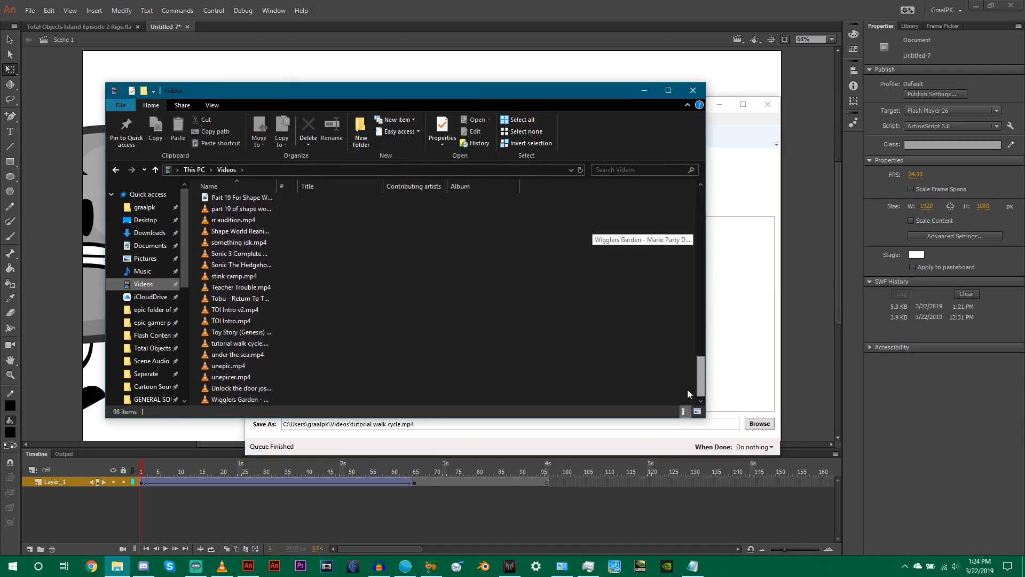
- Open the encoded tutorial walk cycle video in VLC media player, replay it several times to check the walk, and close the player
click(259, 346)
double_click(263, 343)
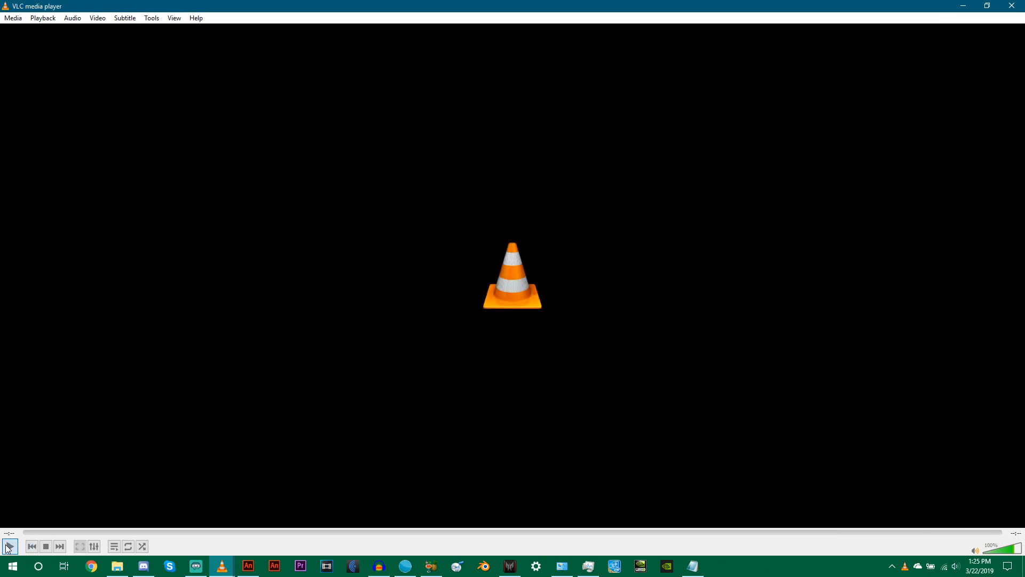
click(9, 546)
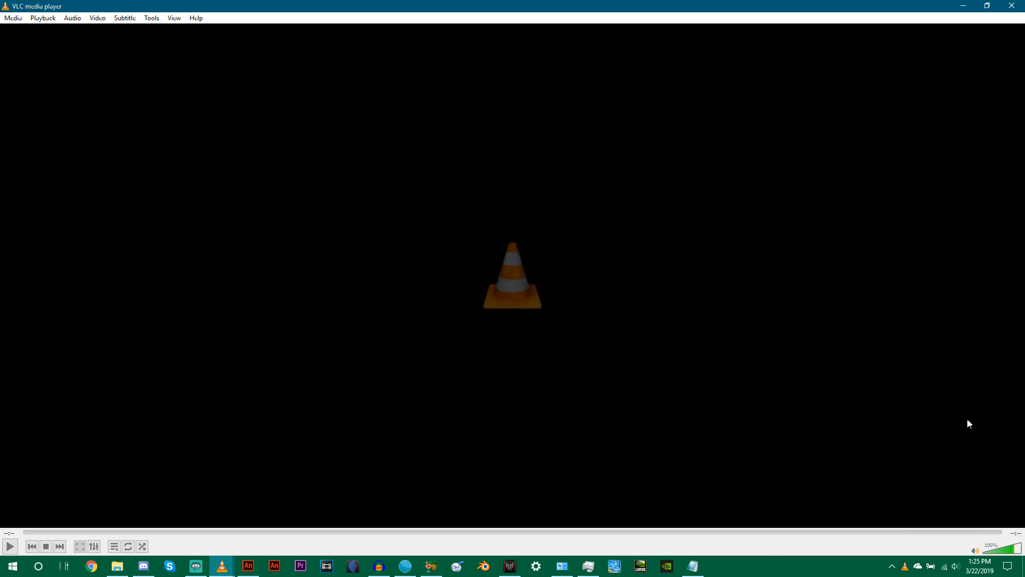
click(4, 546)
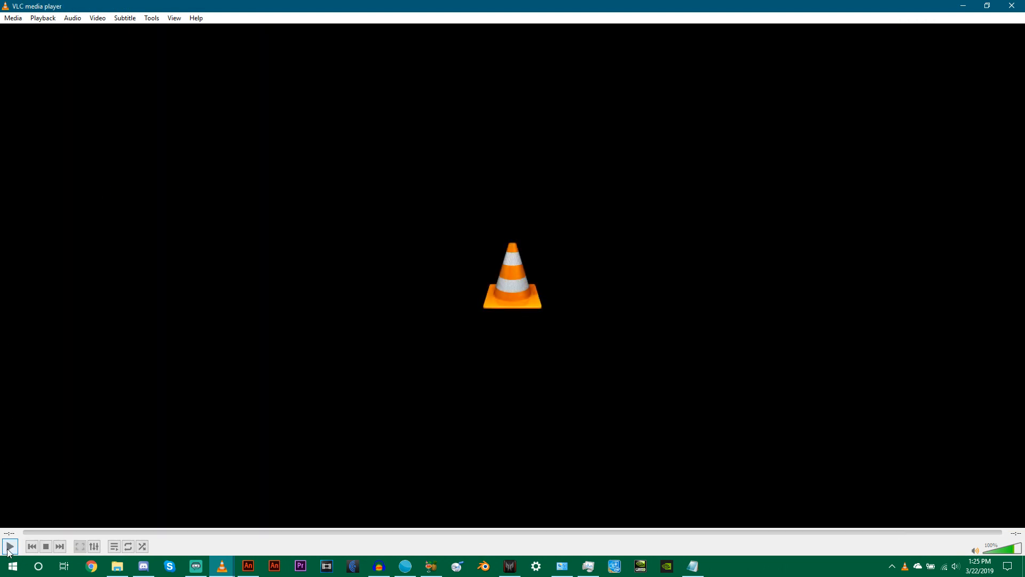
click(9, 547)
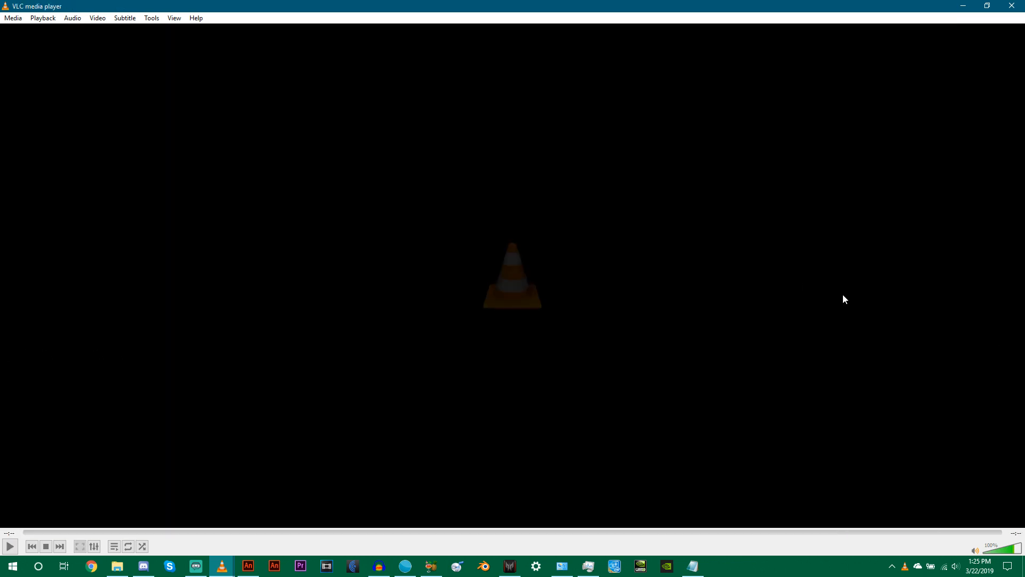
click(10, 546)
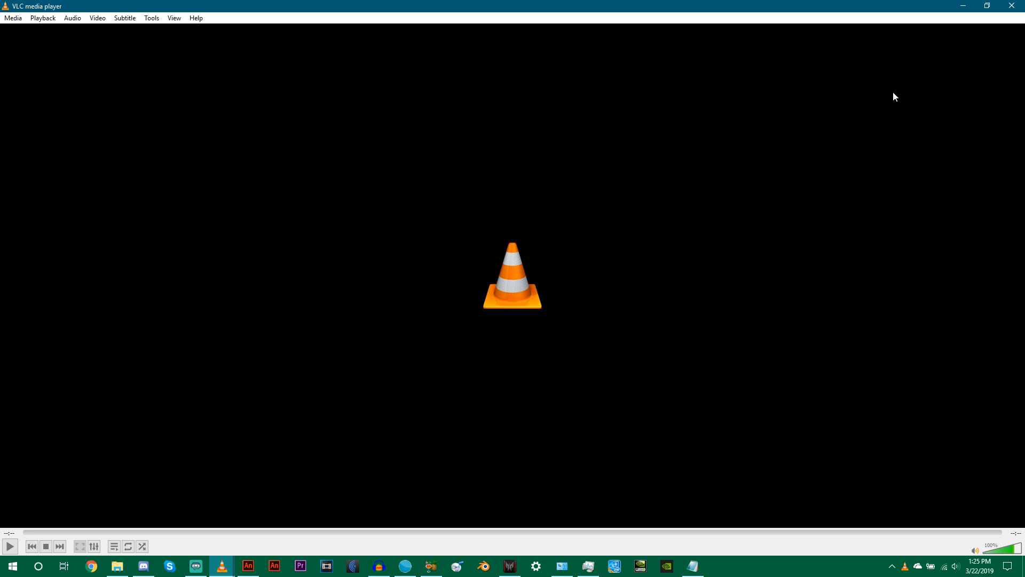
click(1012, 7)
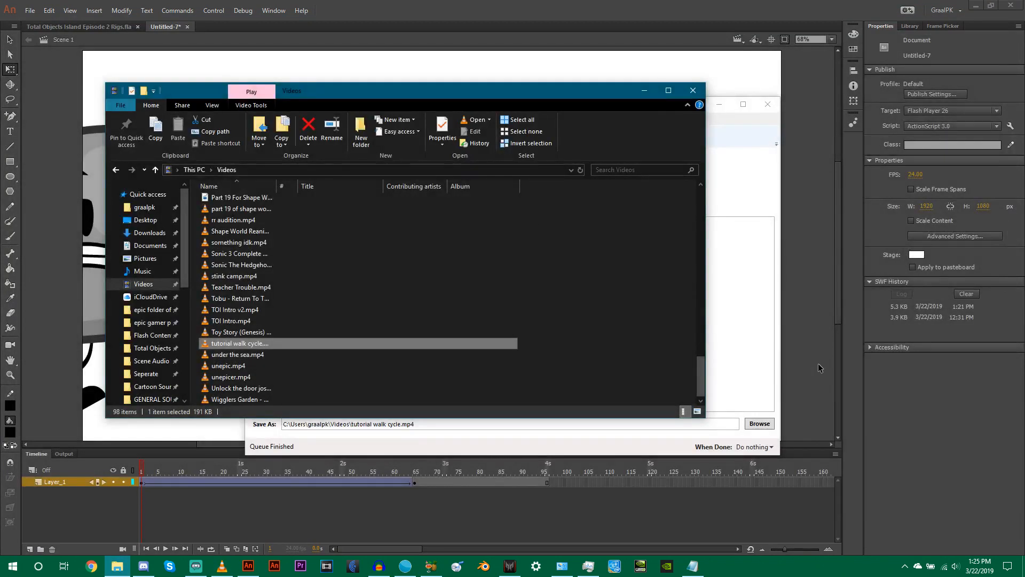
- Switch back to Animate, play the walk cycle animation and scrub through its final frames on the timeline
click(818, 367)
key(Return)
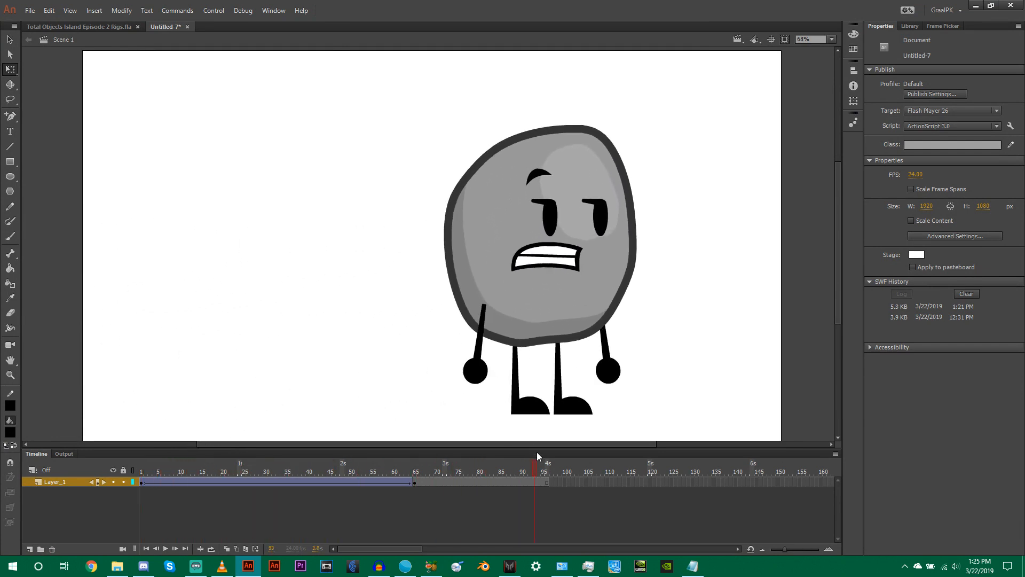
drag(546, 520, 590, 472)
drag(433, 475, 480, 471)
drag(580, 457, 444, 473)
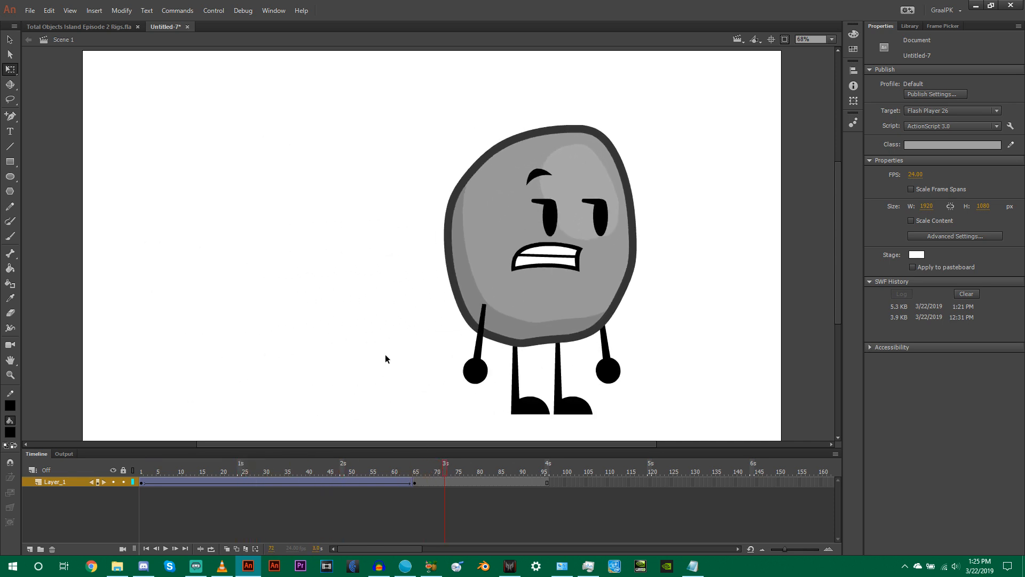